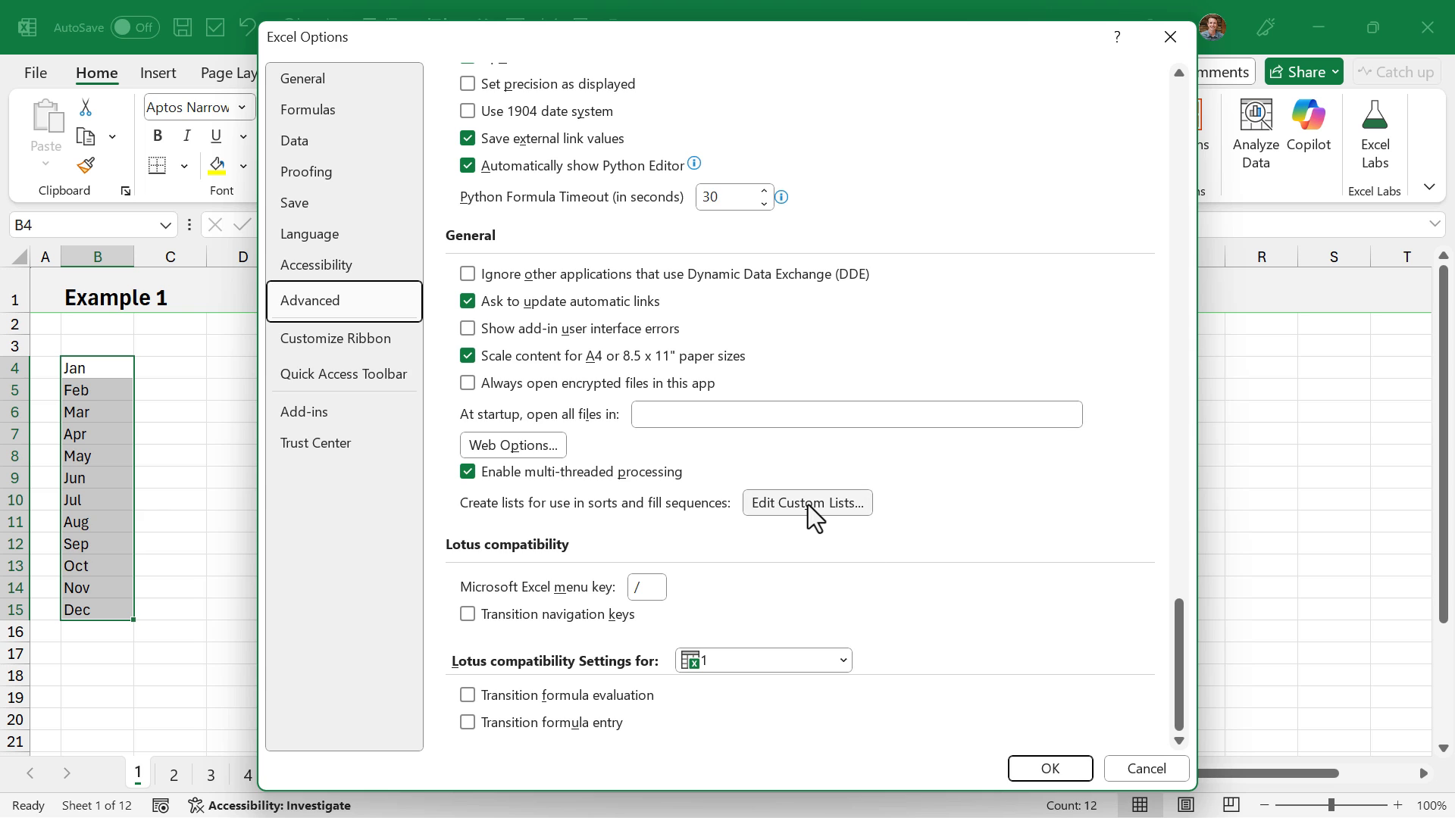
- Open the custom lists editor, view the entries of the abbreviated month list and start a new list
left_click(807, 503)
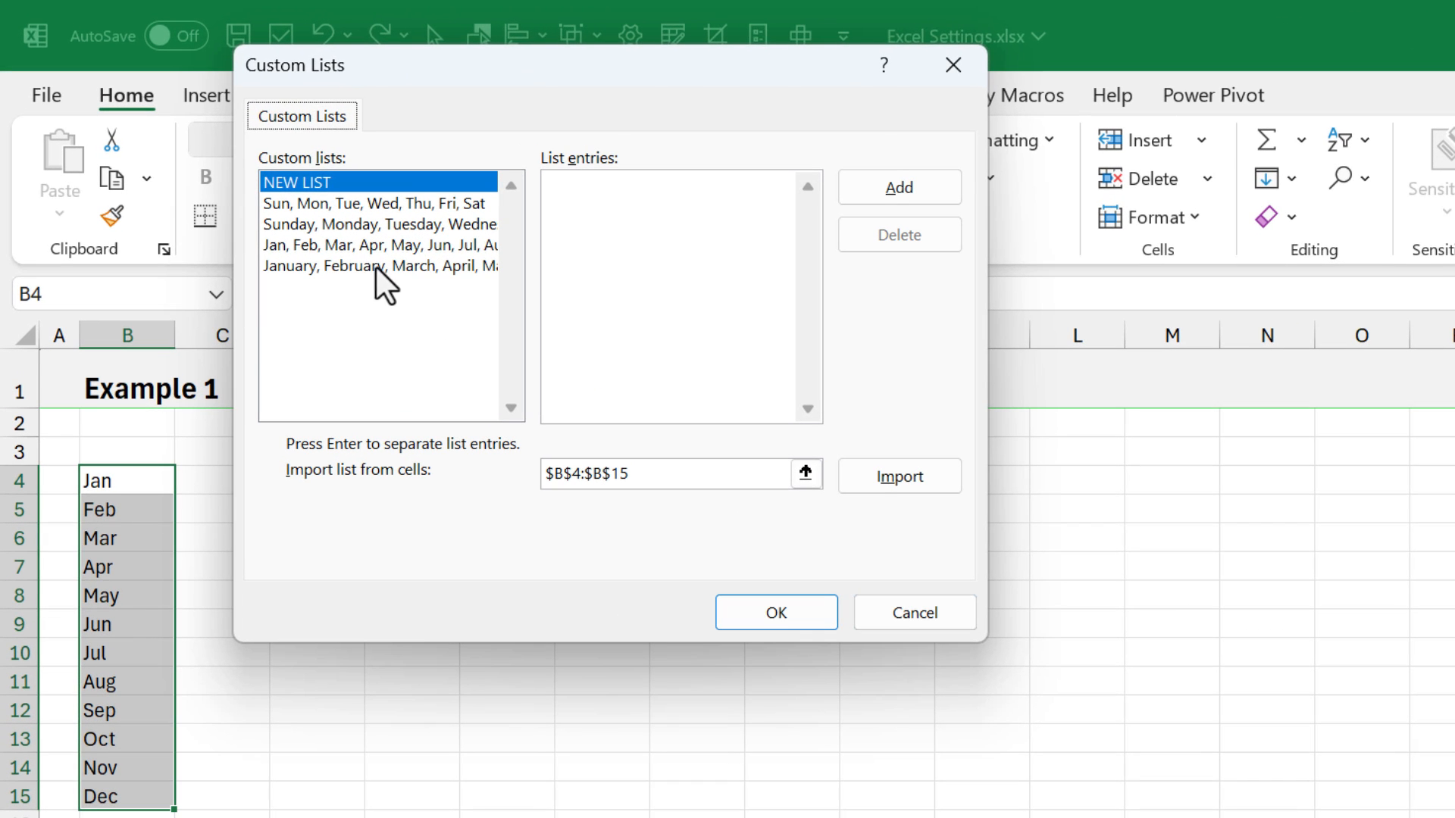
left_click(334, 231)
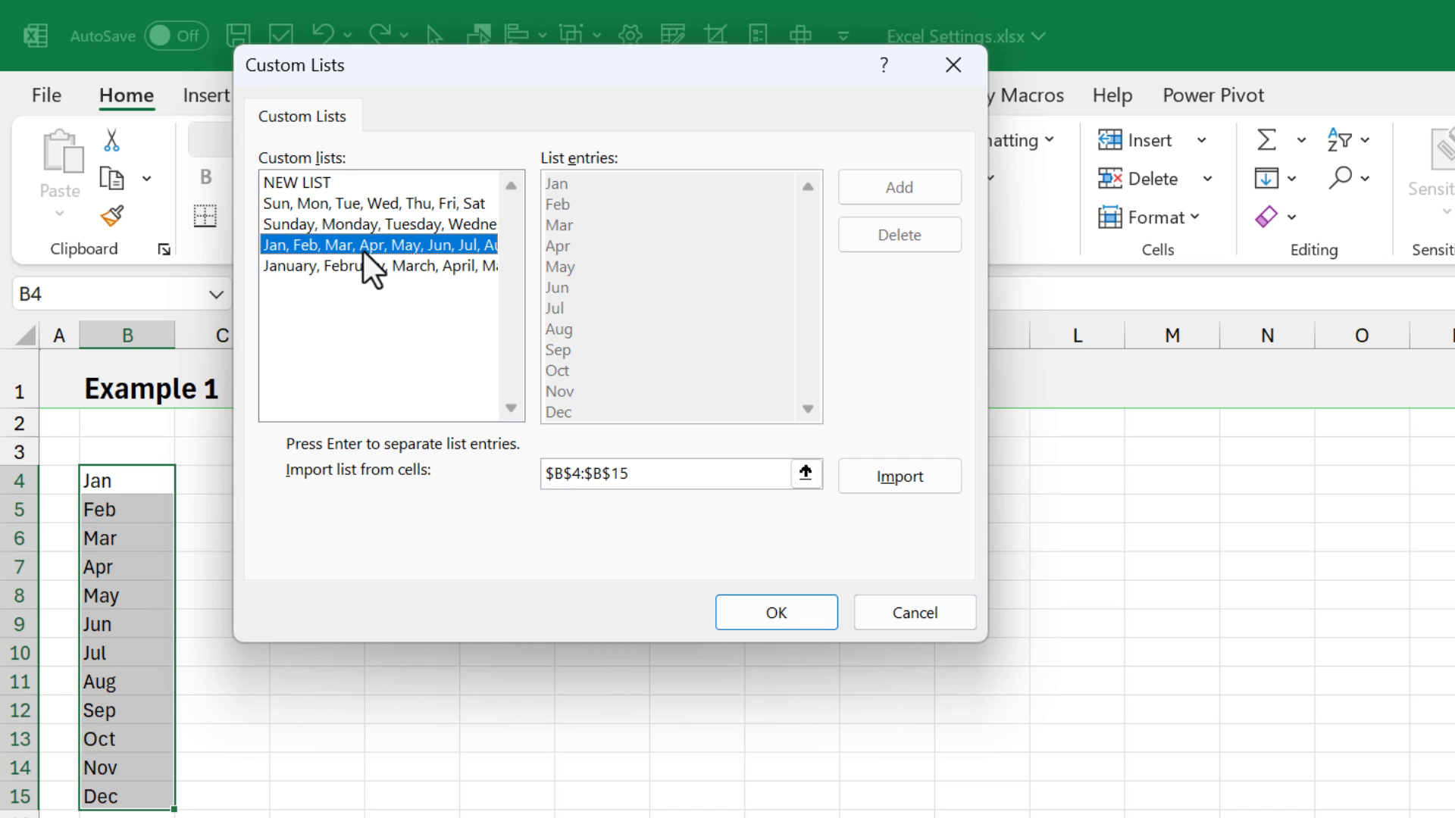
left_click(297, 181)
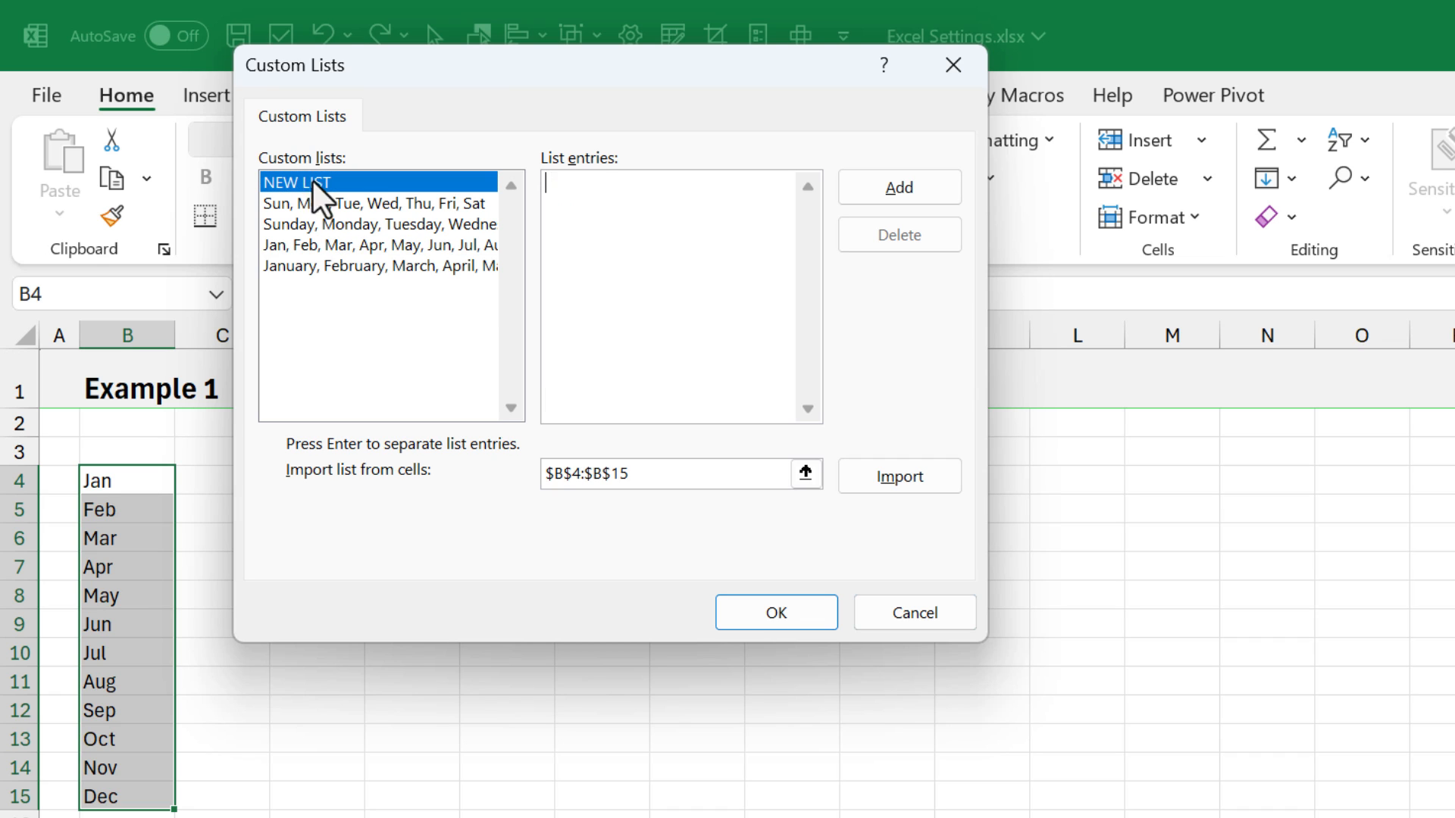
- Import a custom list from the Regions cells C22:C27 and save it in the options
left_click(580, 185)
left_click(800, 474)
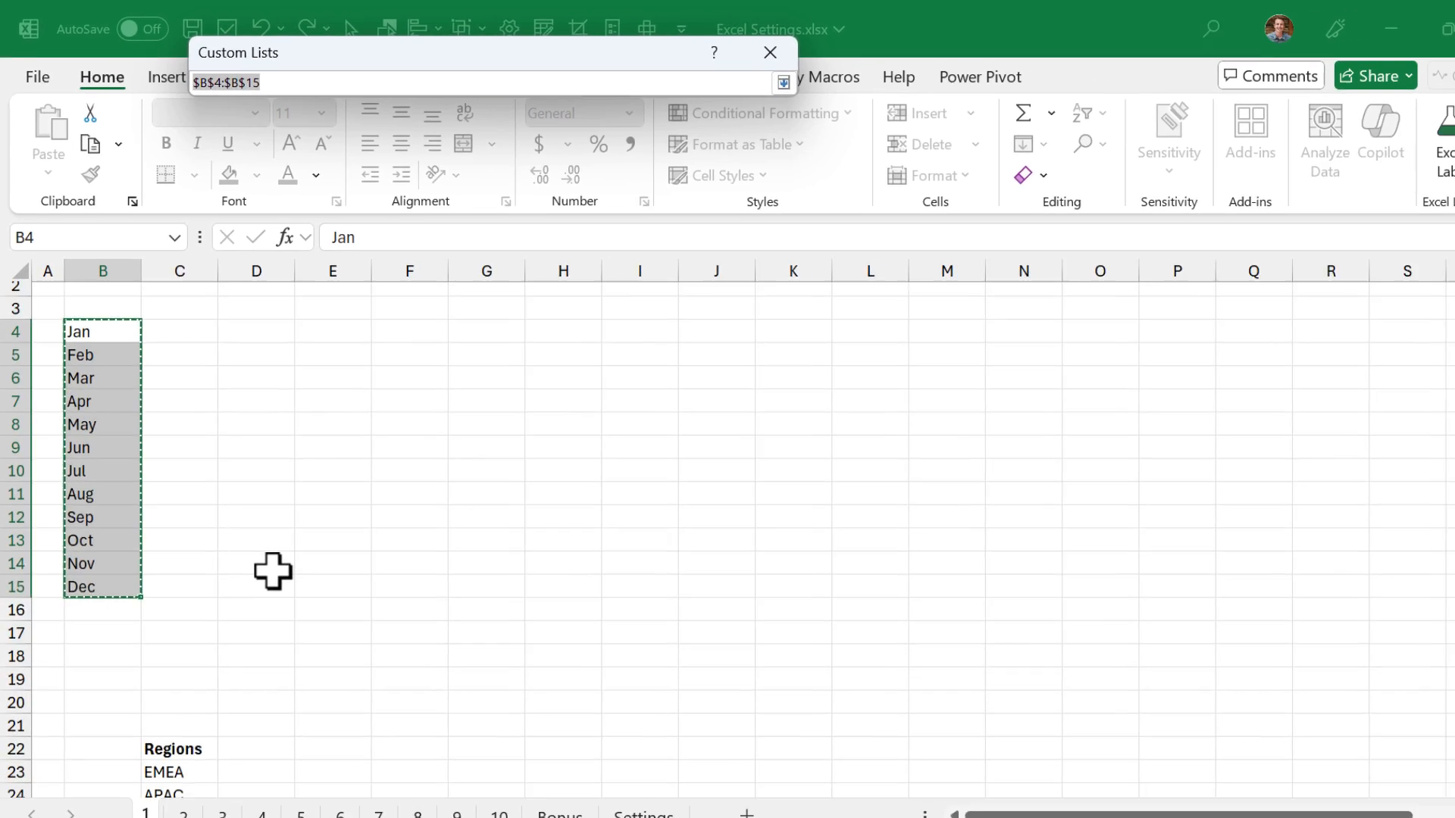
scroll(339, 691, "down", 5)
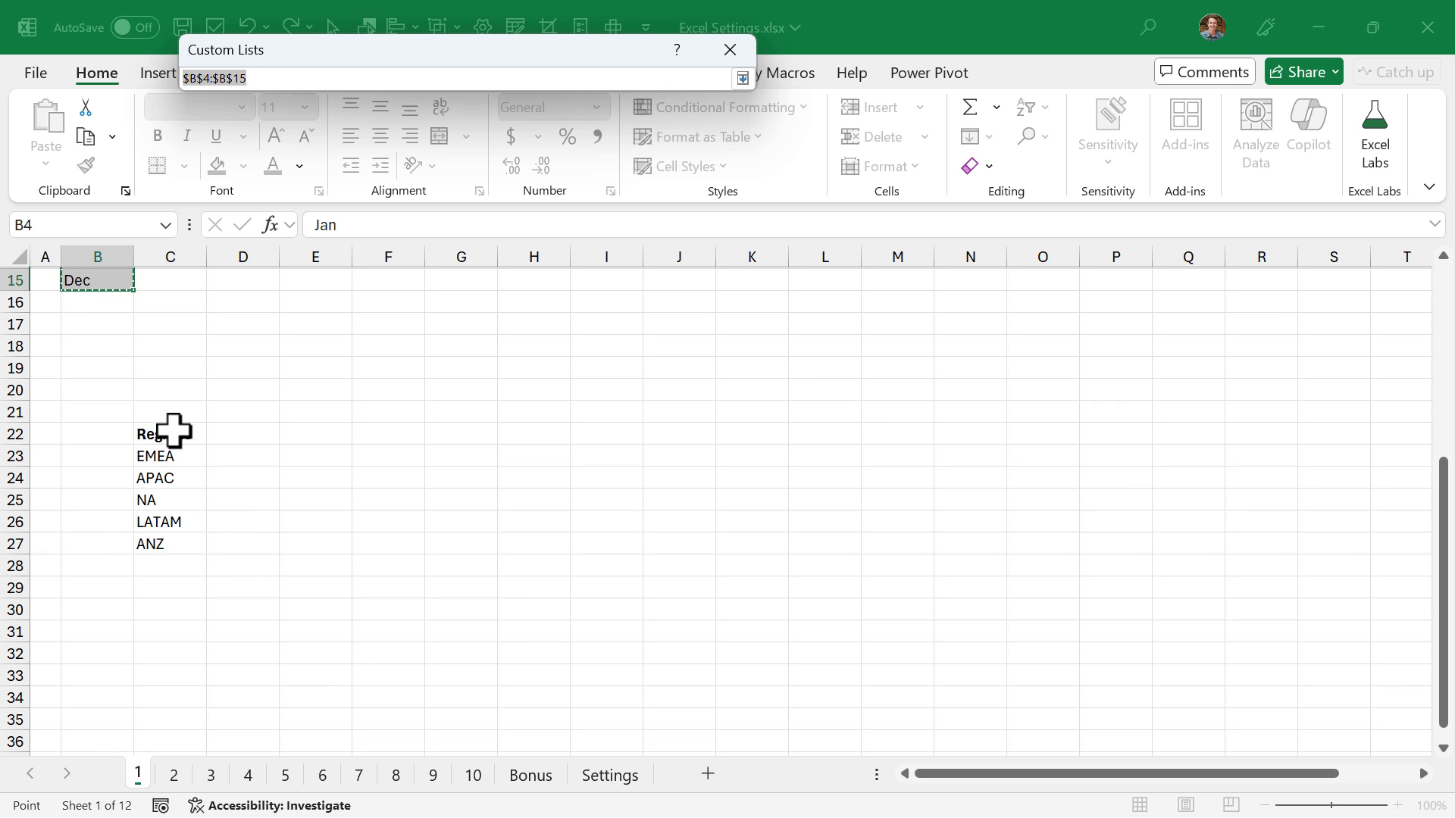
left_click_drag(173, 433, 173, 538)
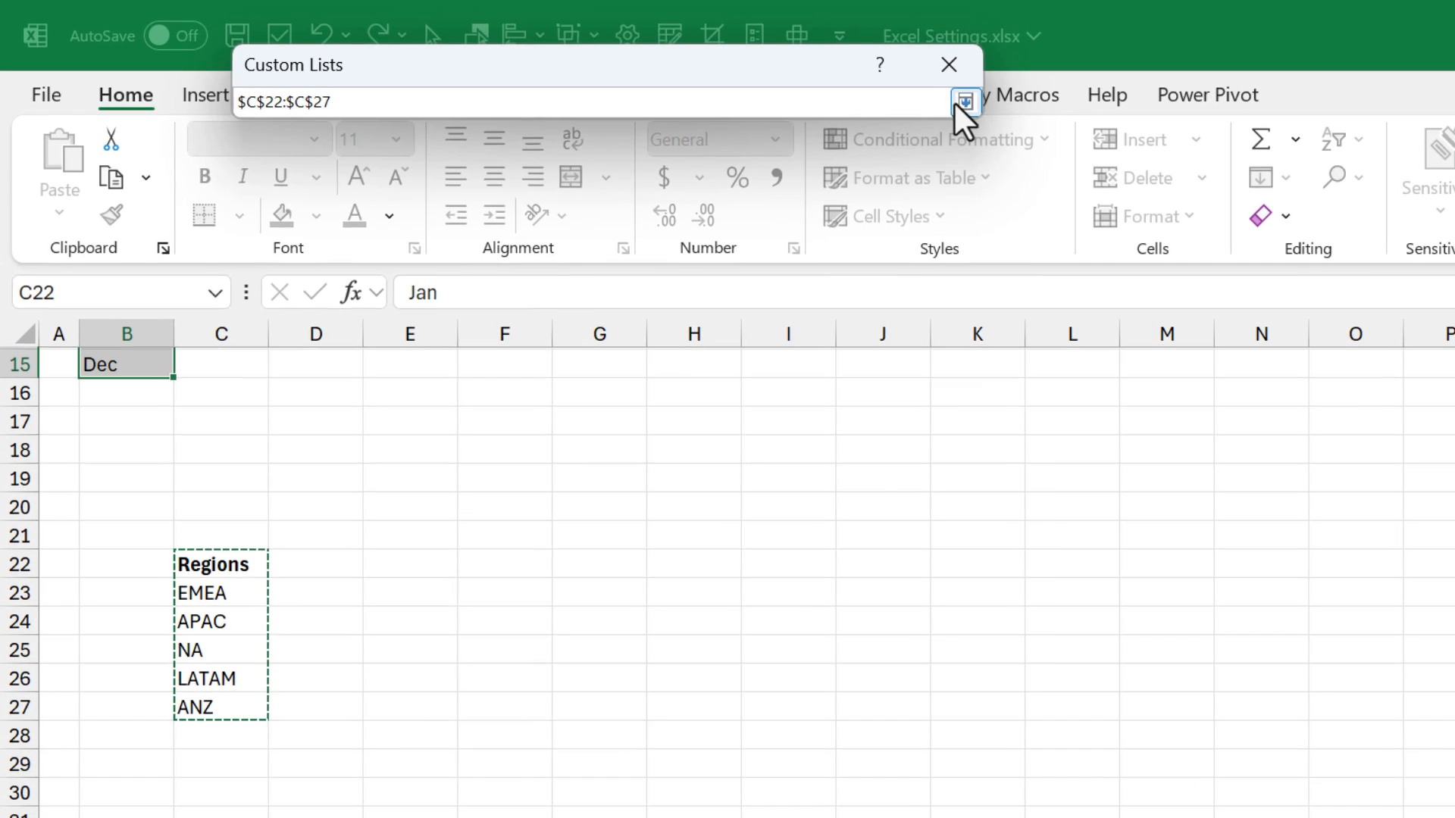
left_click(743, 78)
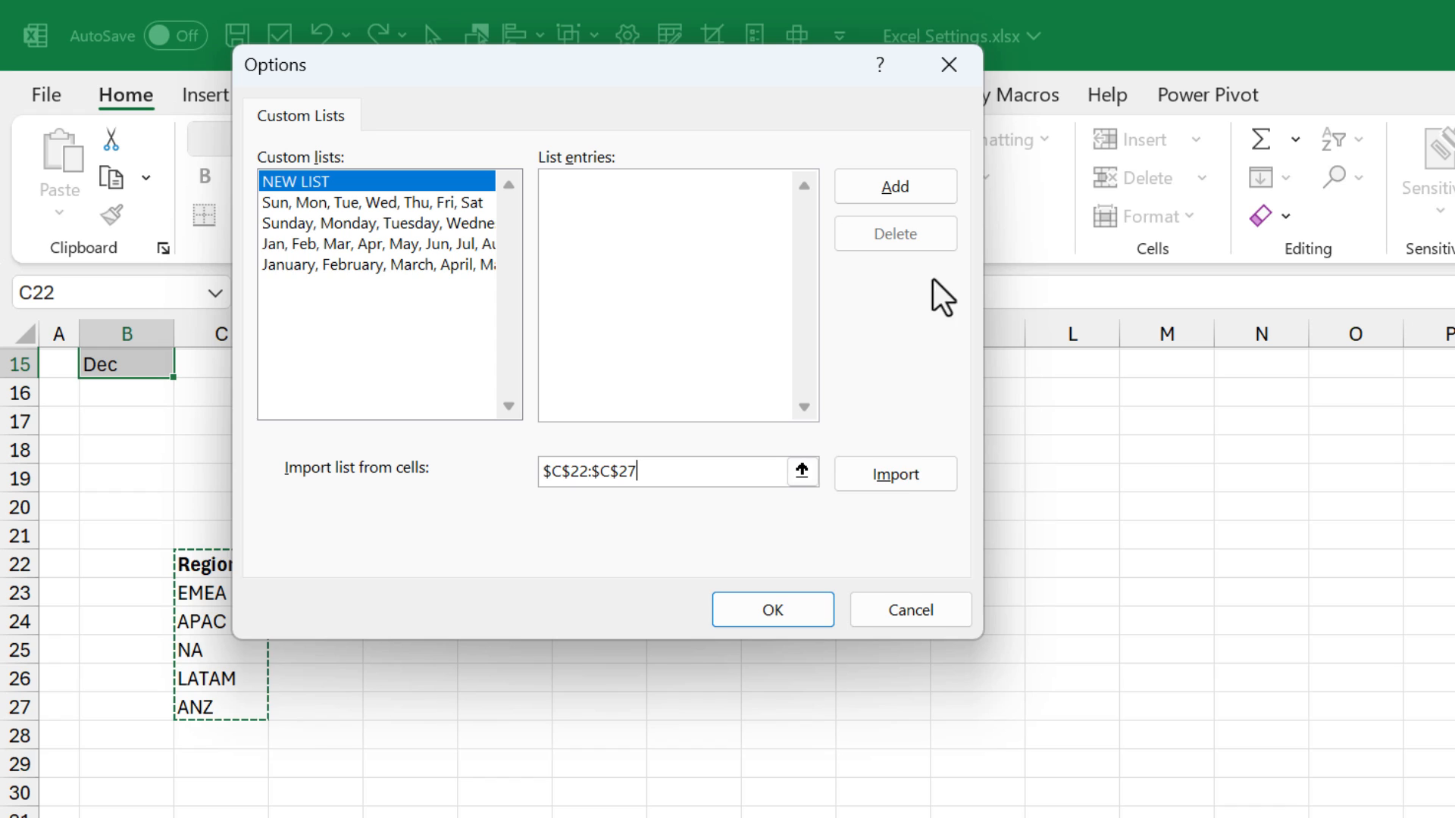
left_click(903, 475)
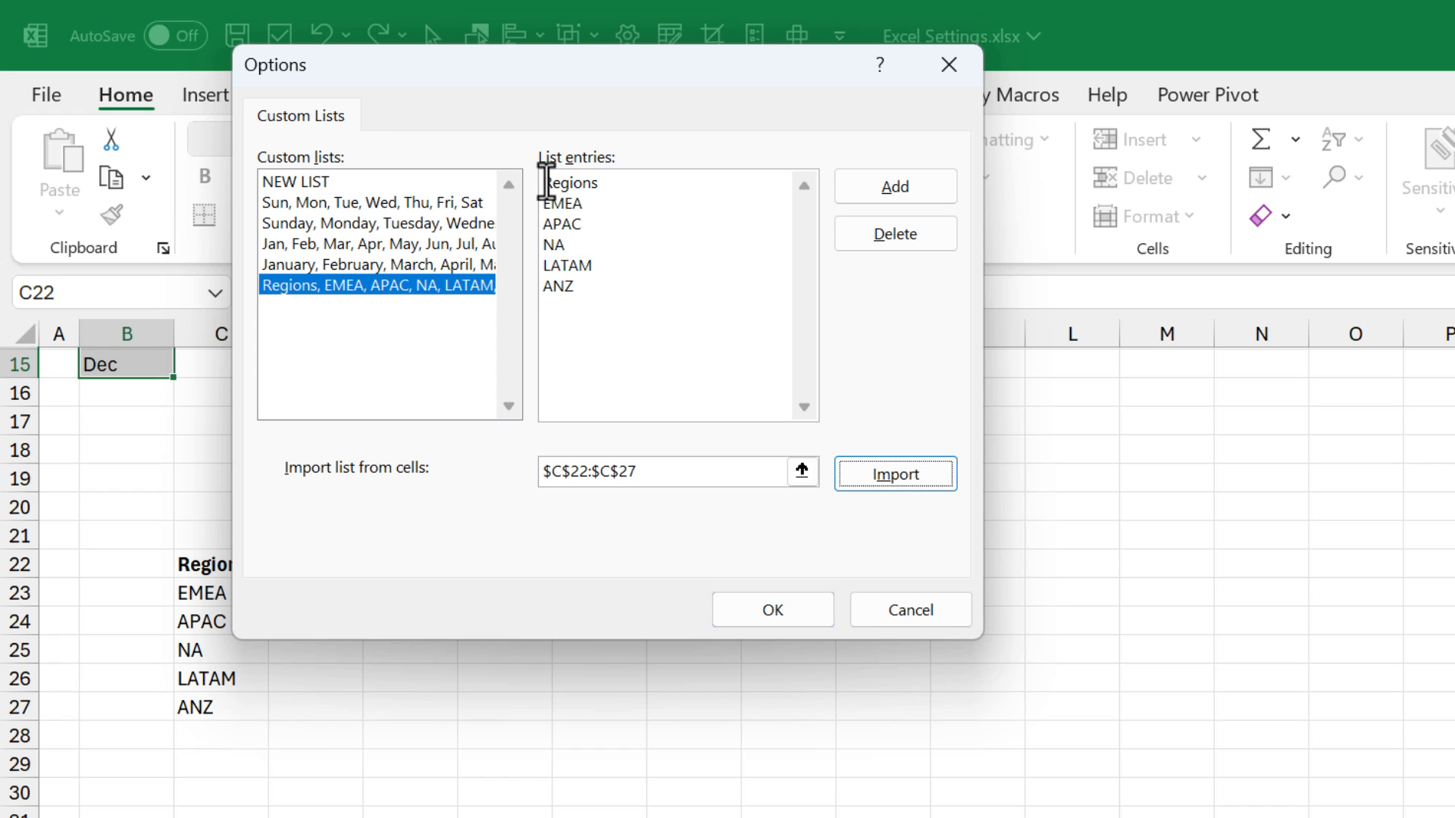
left_click_drag(544, 198, 618, 271)
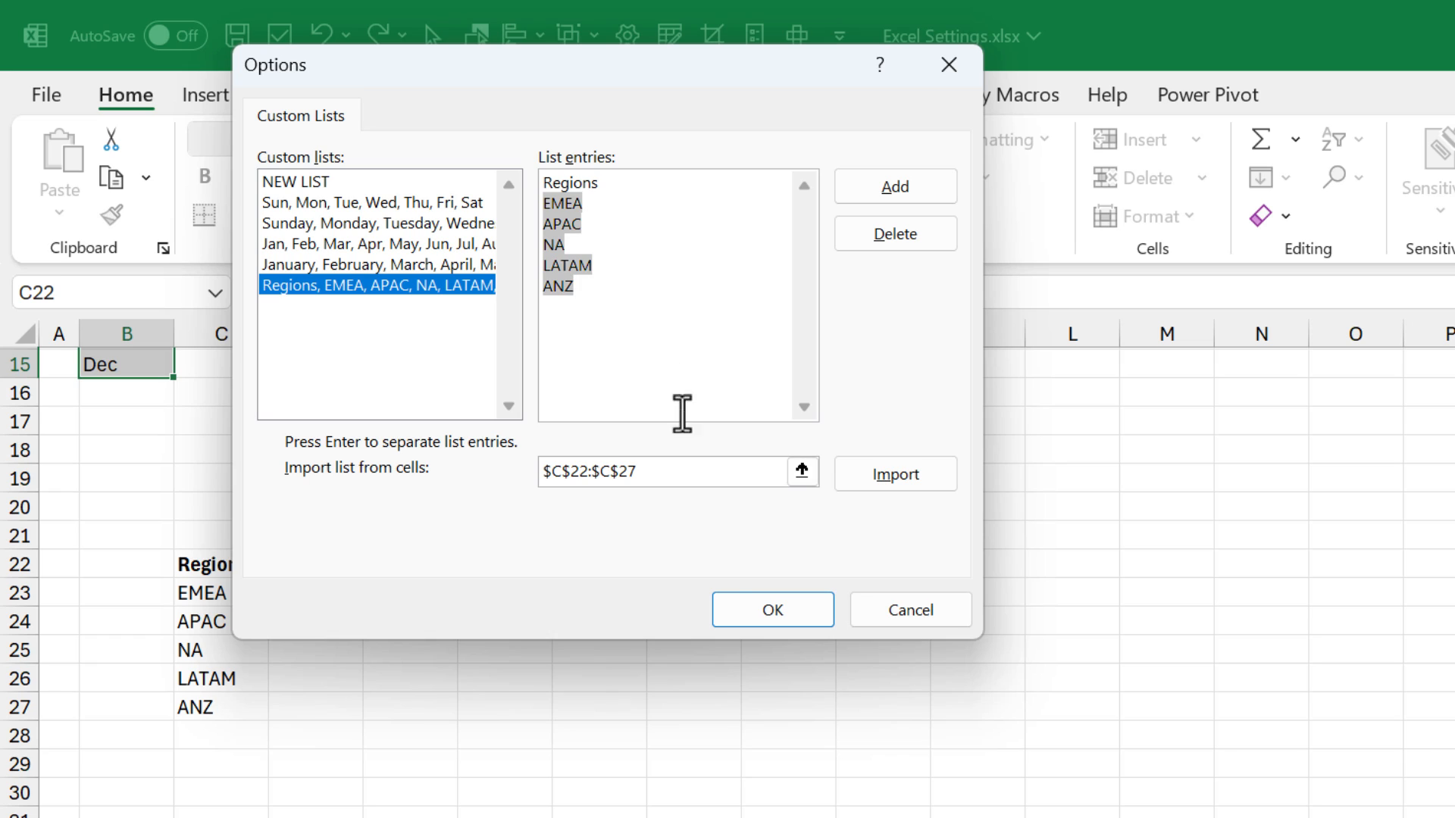
left_click(750, 614)
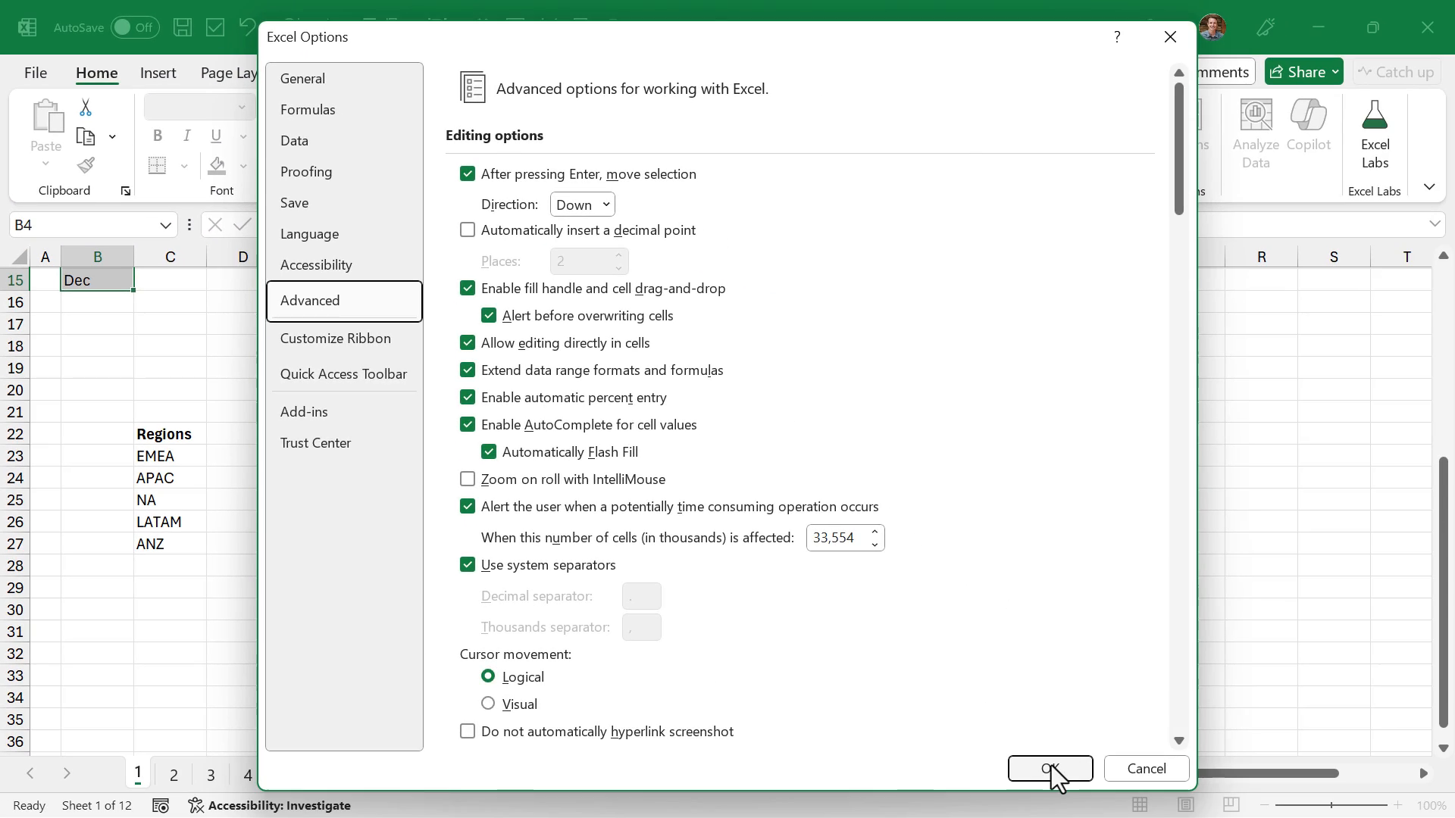
left_click(1095, 800)
- Enter "Regions" in cell H21 and fill the custom list down column H
left_click(534, 431)
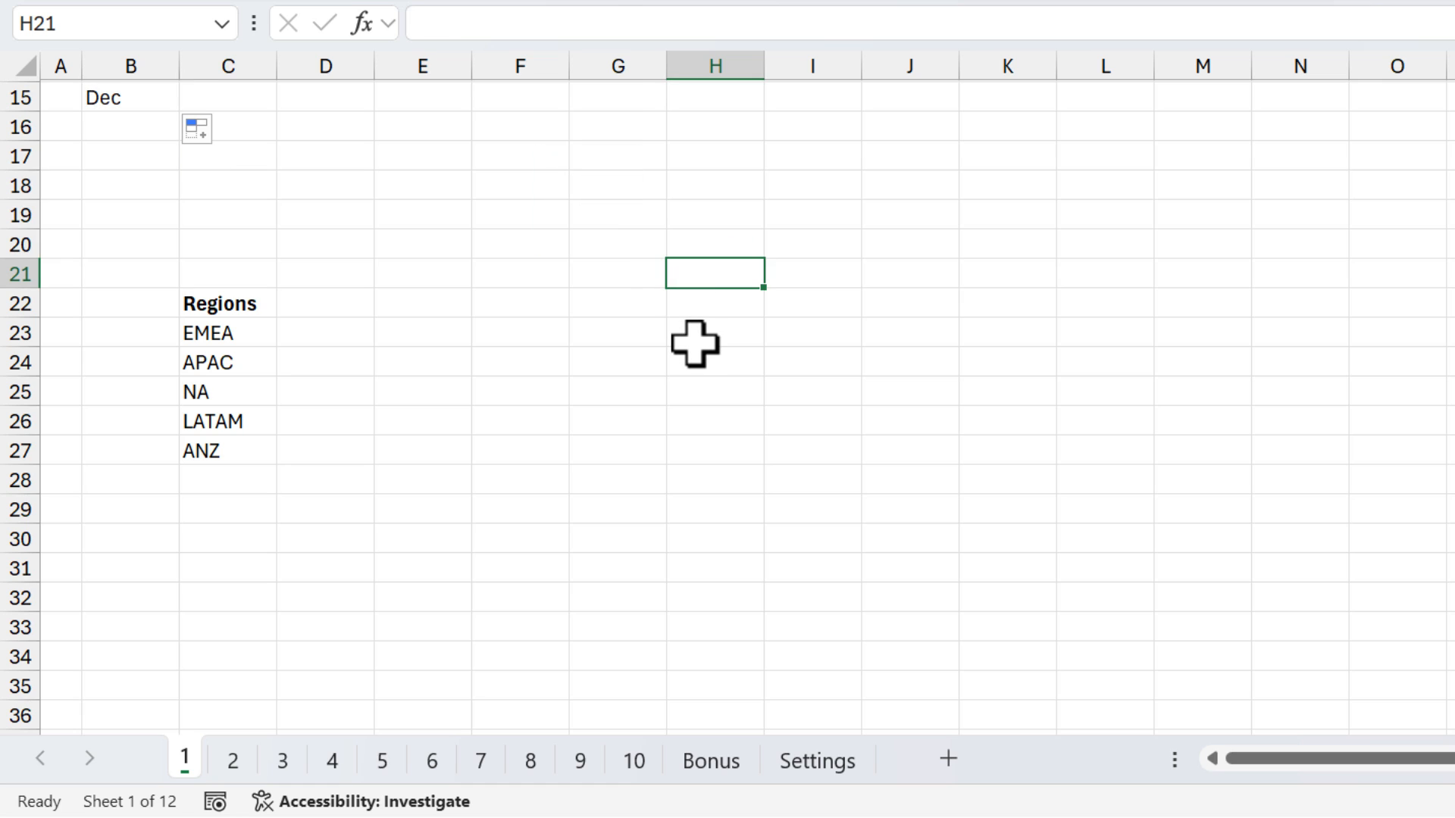
type("Regions")
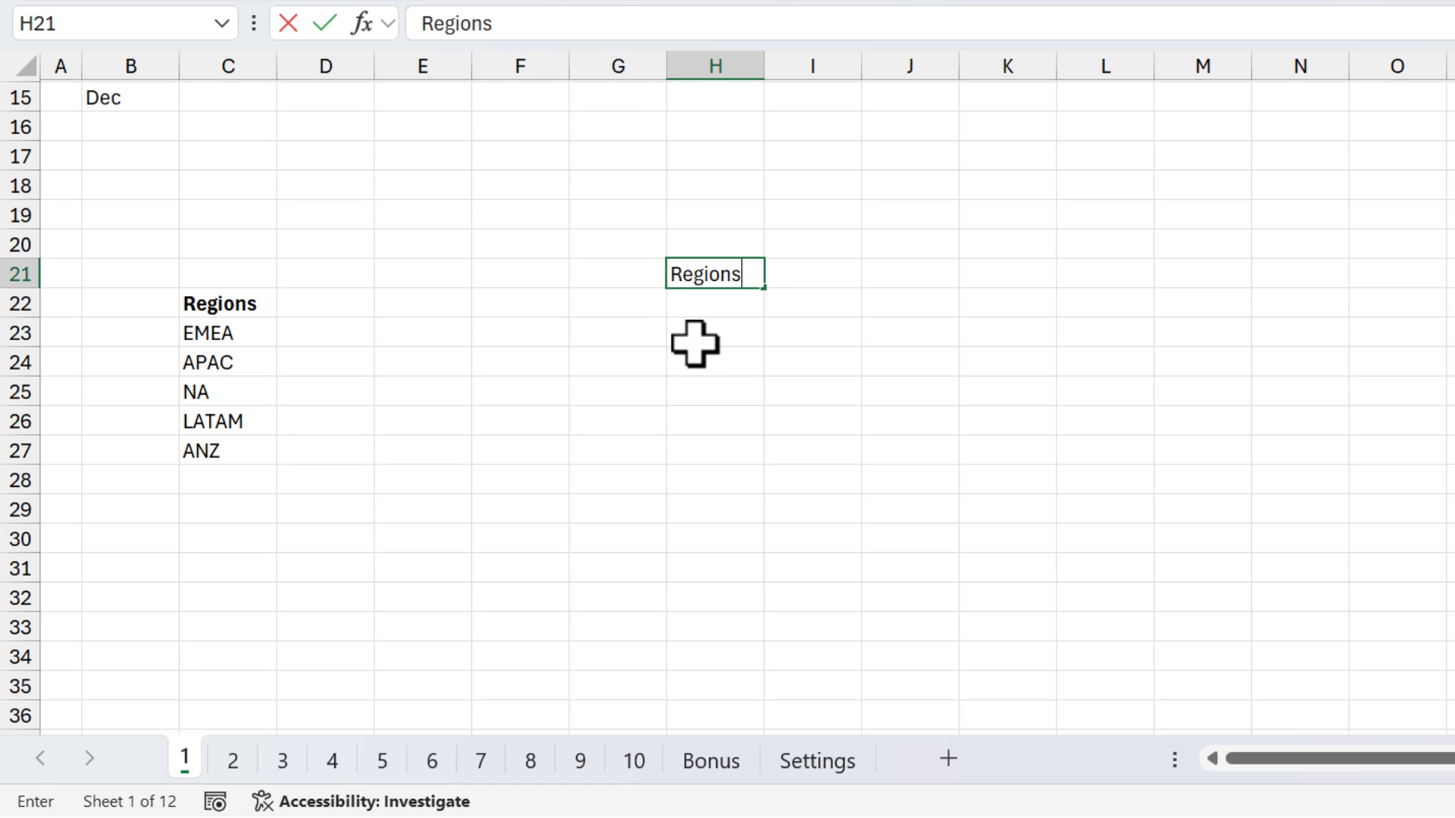
key("Return")
left_click(750, 280)
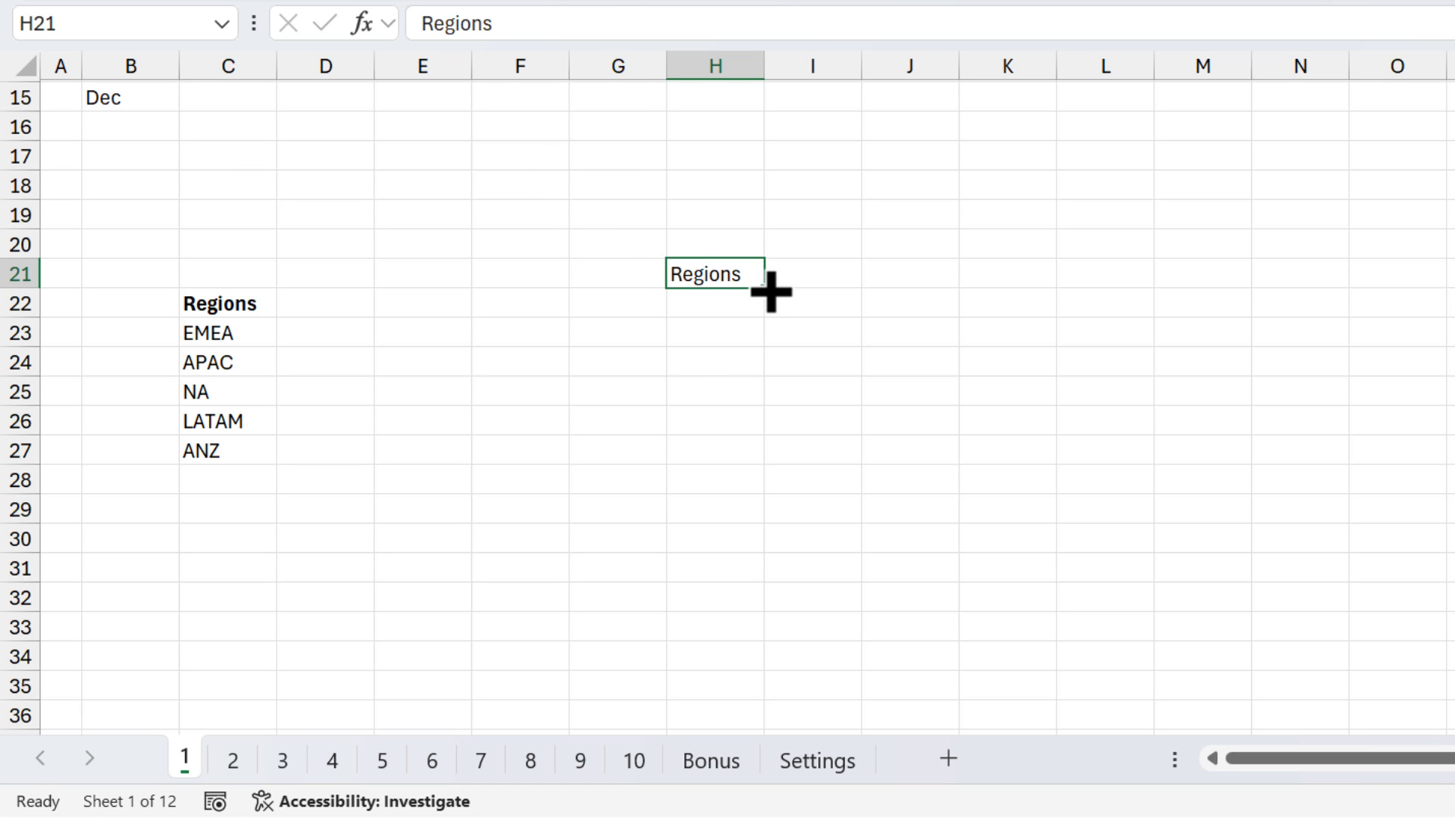
left_click_drag(763, 288, 766, 439)
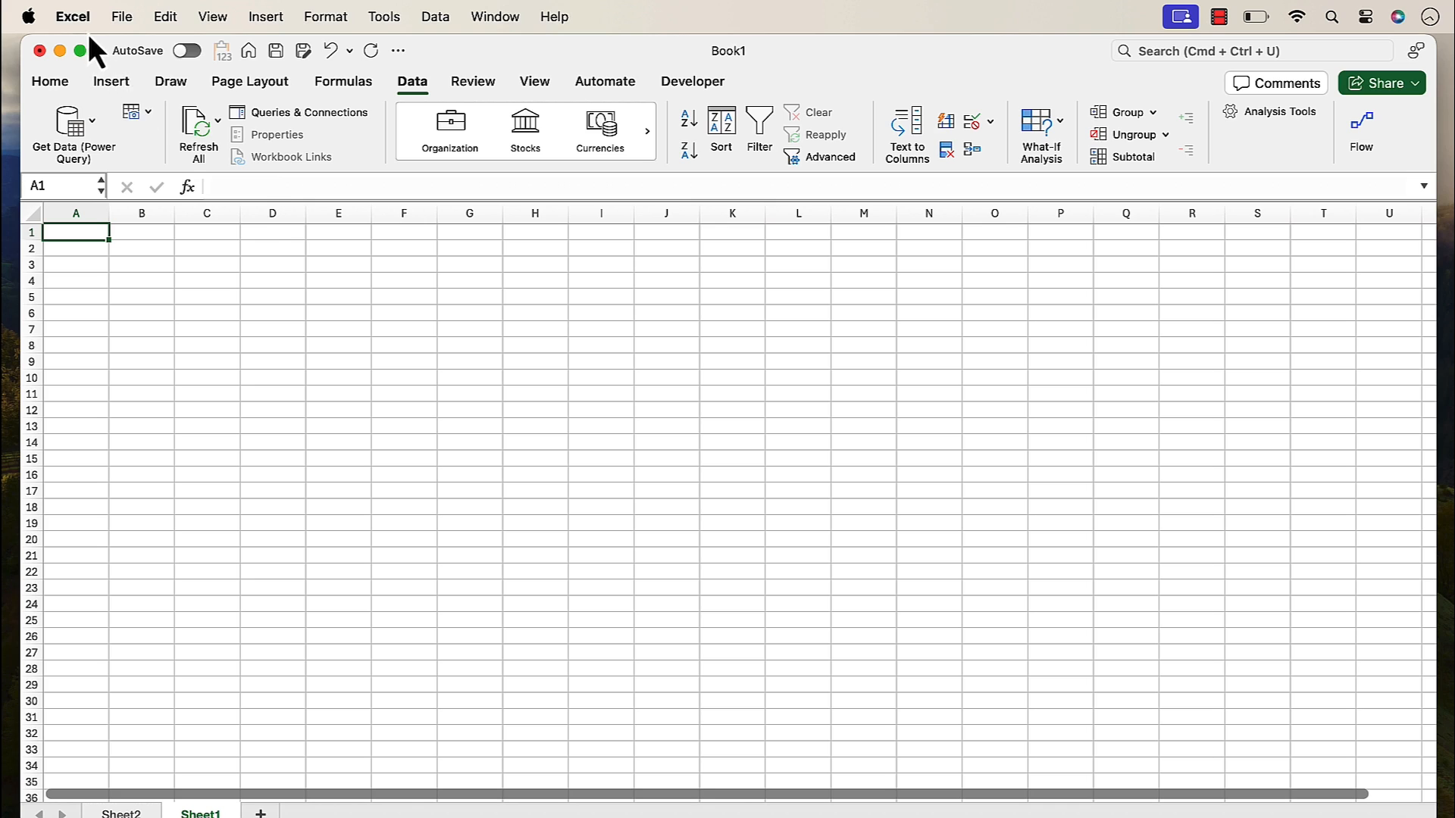
- Switch to Excel for Mac and open its General preferences
left_click(82, 26)
left_click(84, 85)
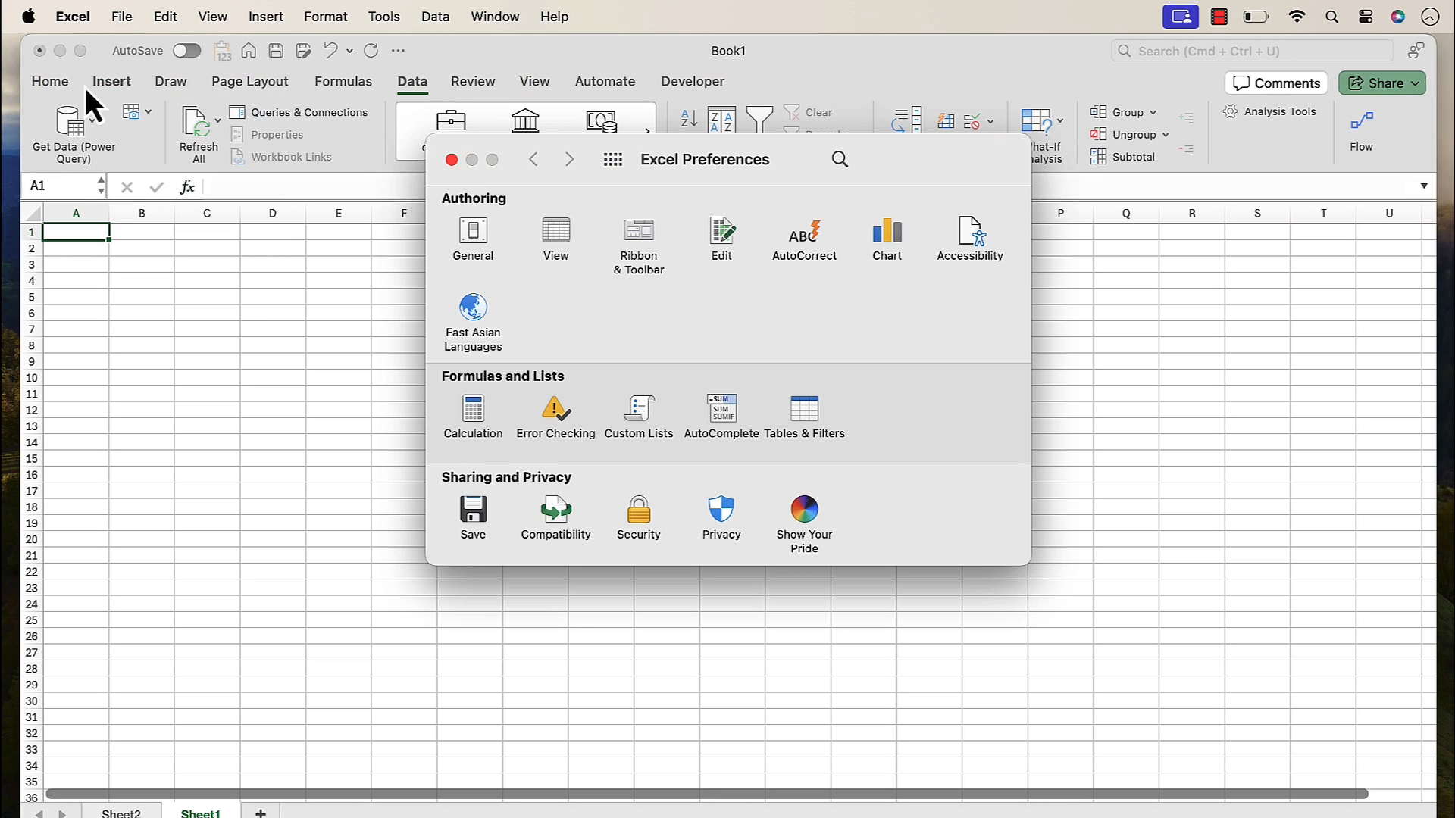
left_click(462, 238)
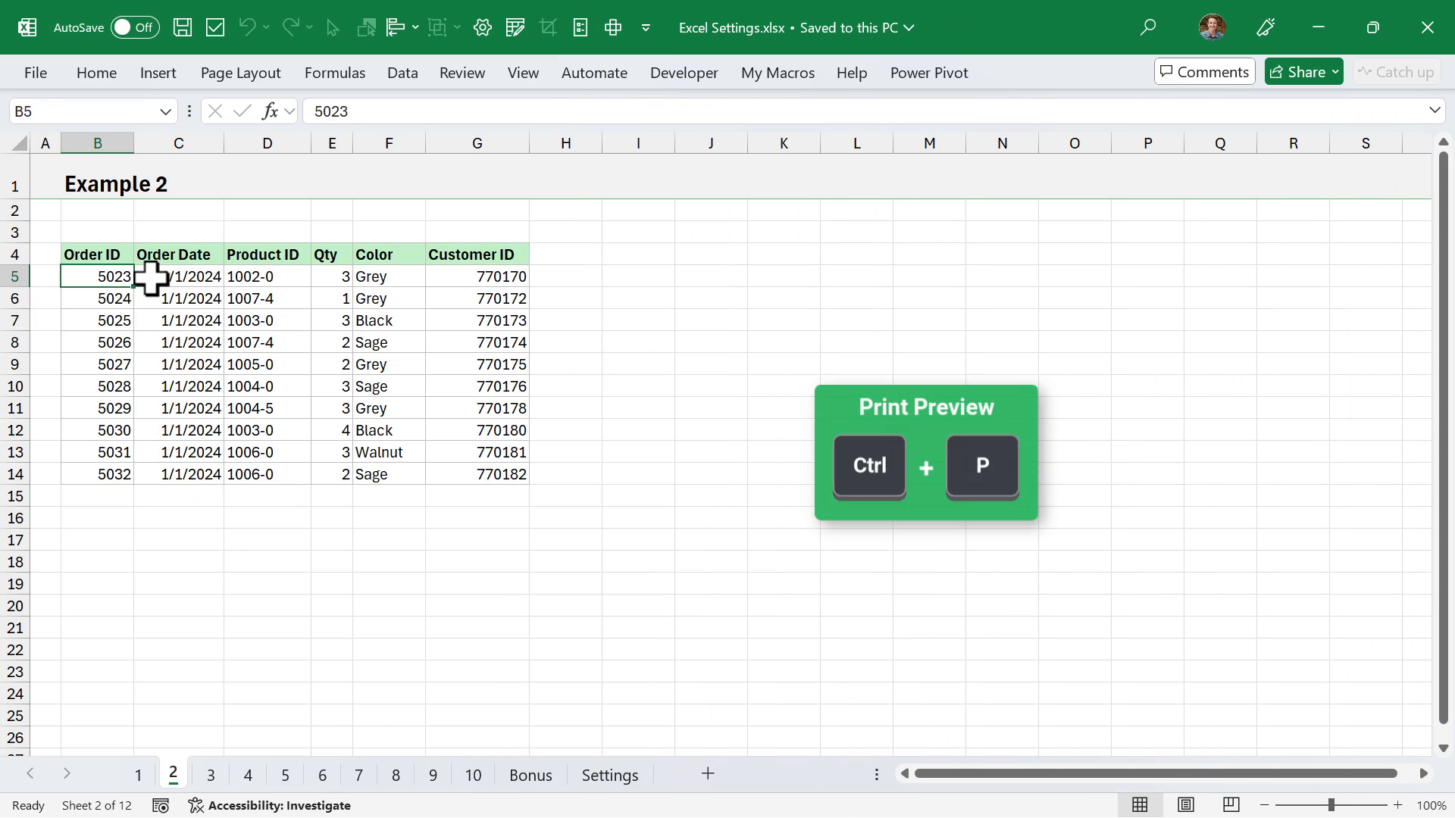
- Preview the Example 2 sheet for printing, return to the worksheet and examine its dashed page break lines
key("ctrl+p")
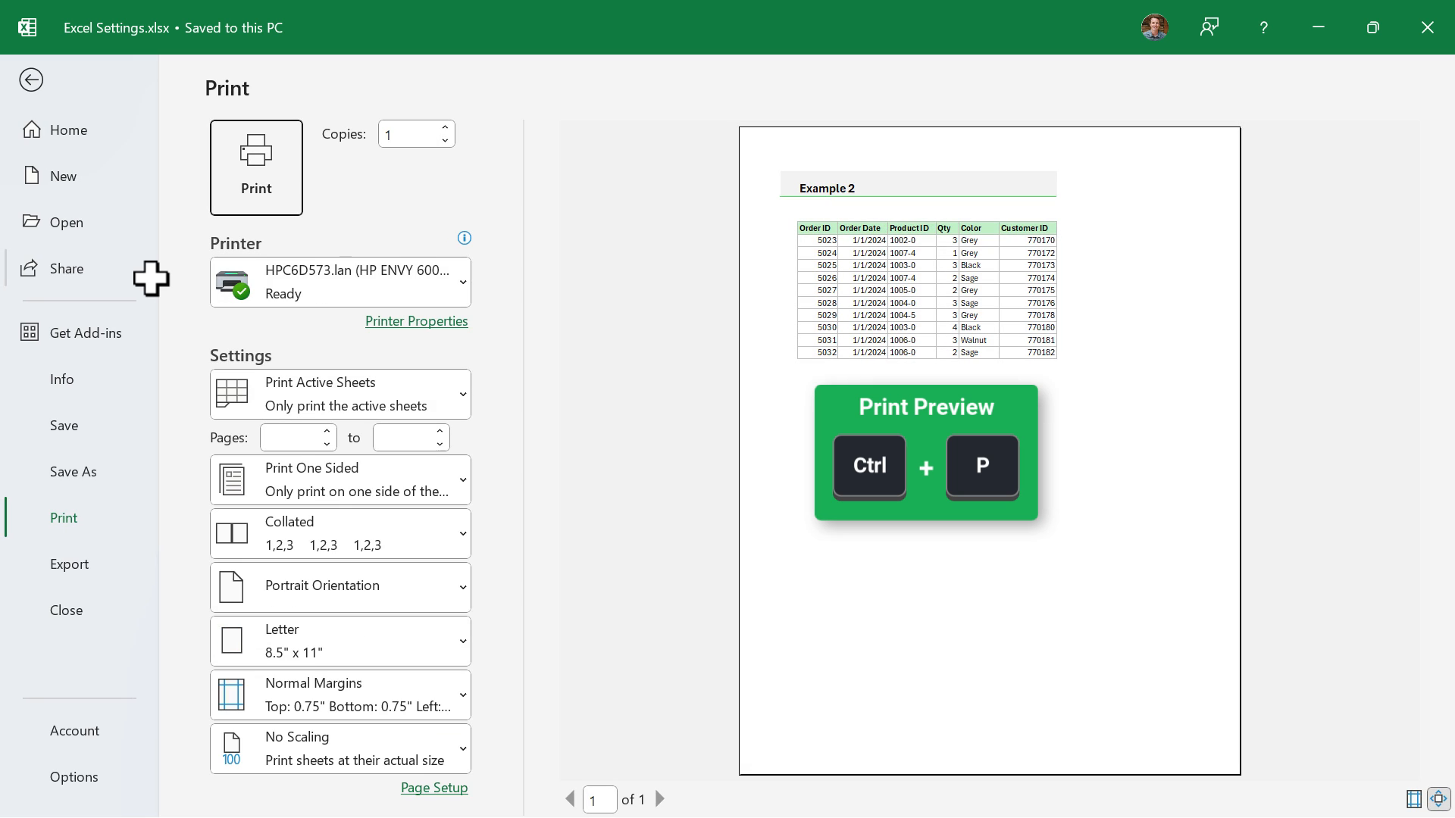
key("Escape")
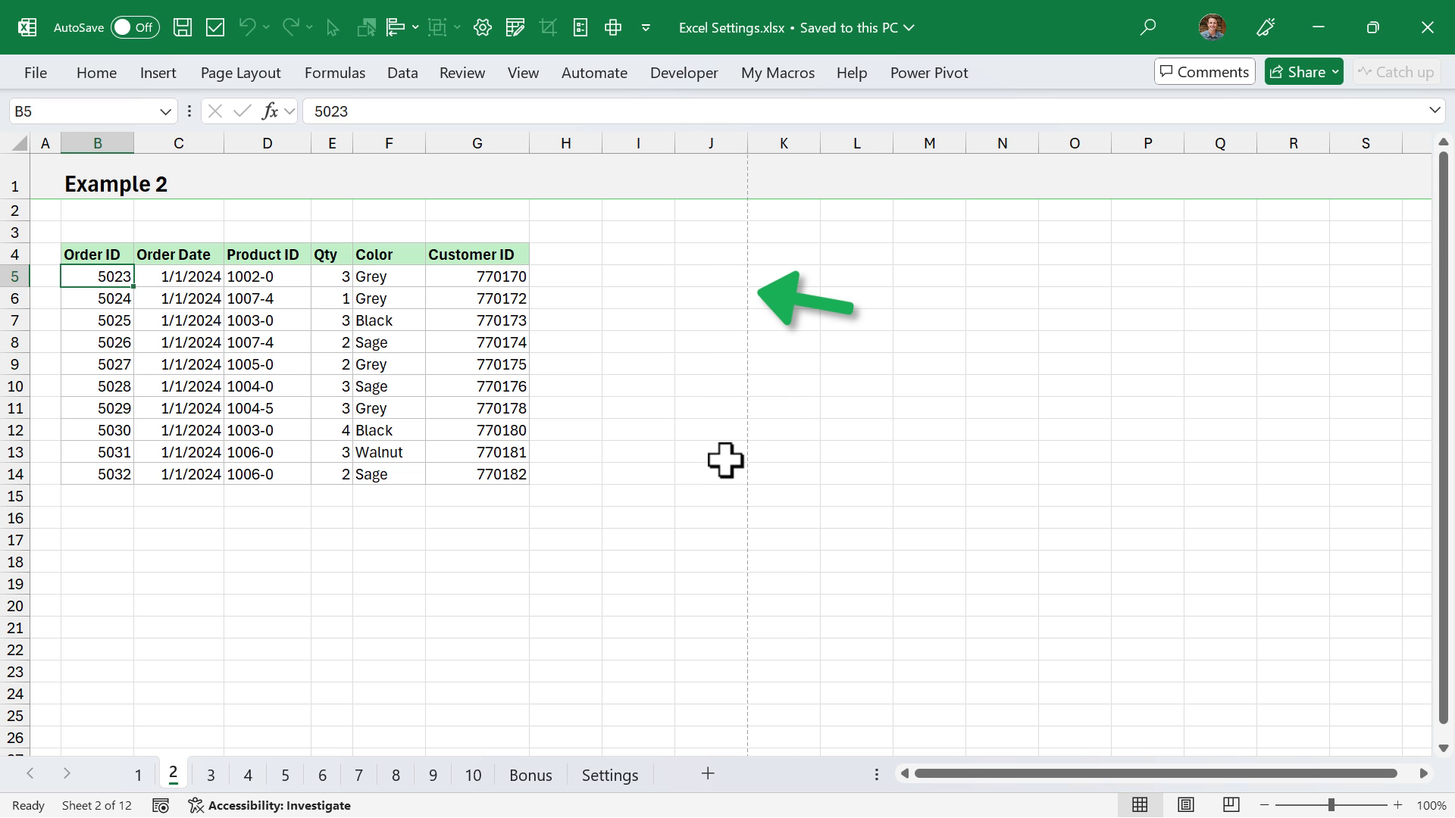
scroll(725, 470, "down", 2)
scroll(725, 469, "down", 9)
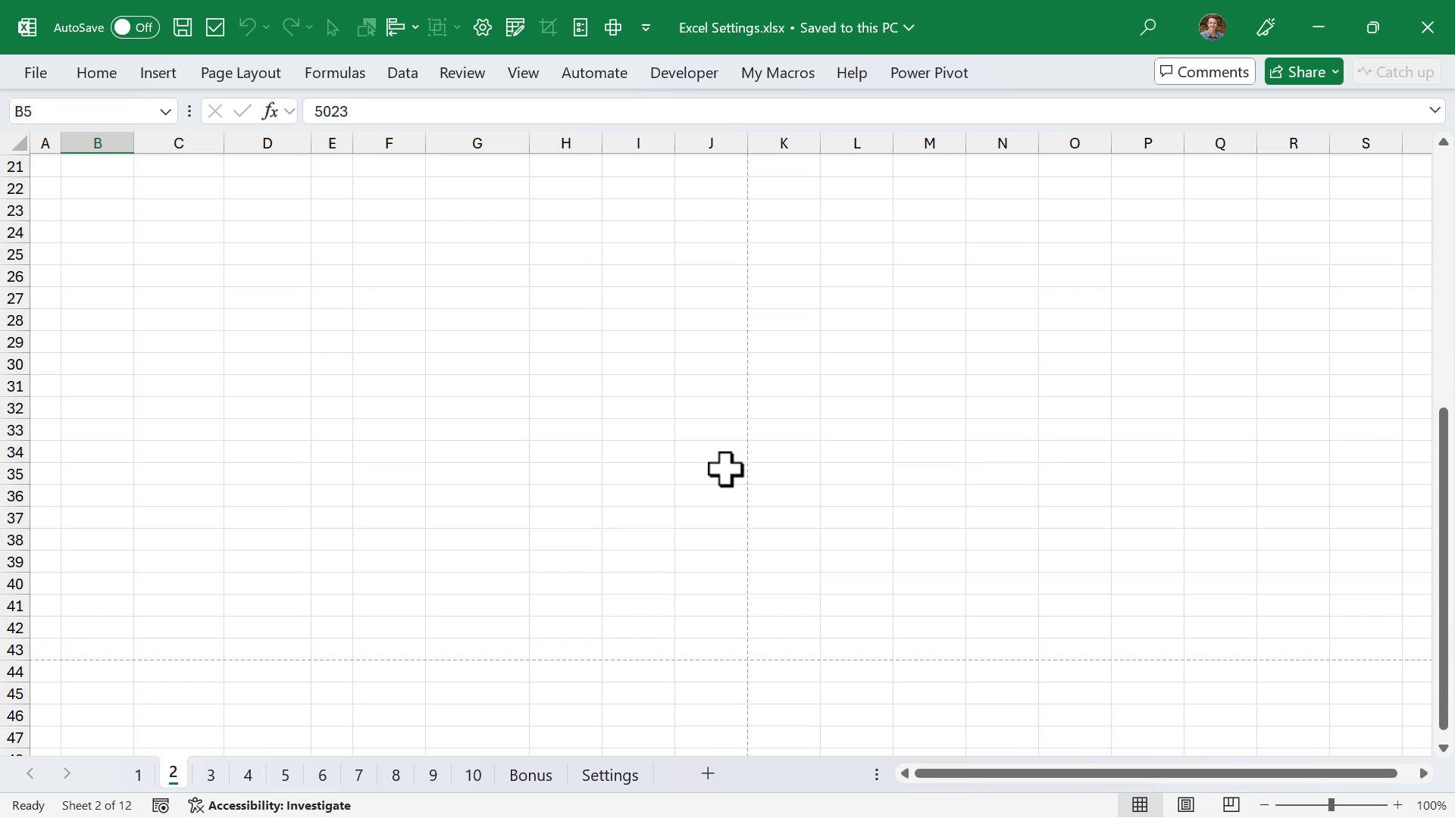
scroll(330, 483, "up", 10)
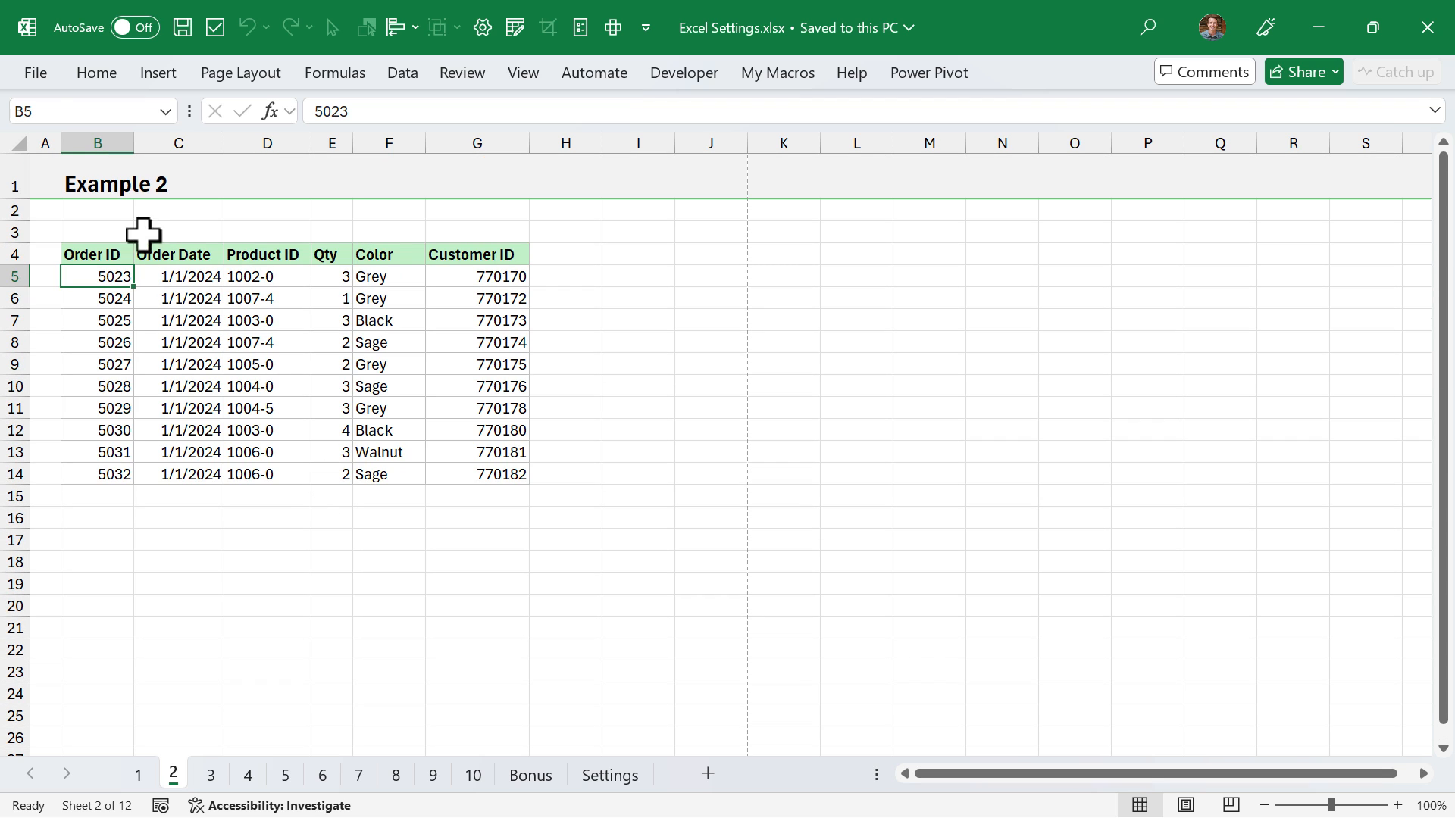
- Turn off the display of page breaks for worksheet 2 in the advanced options
left_click(28, 75)
left_click(87, 773)
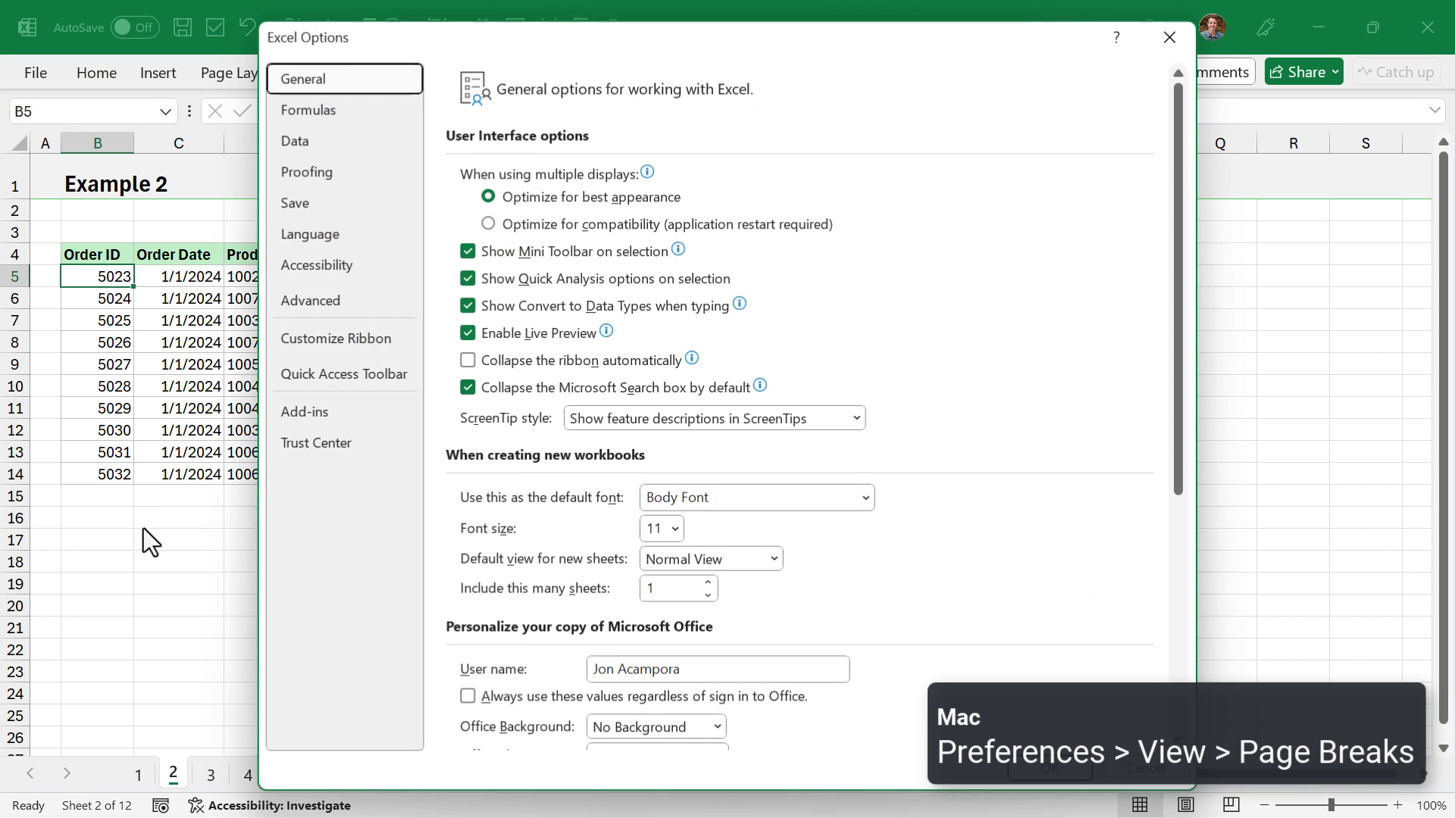
left_click(294, 306)
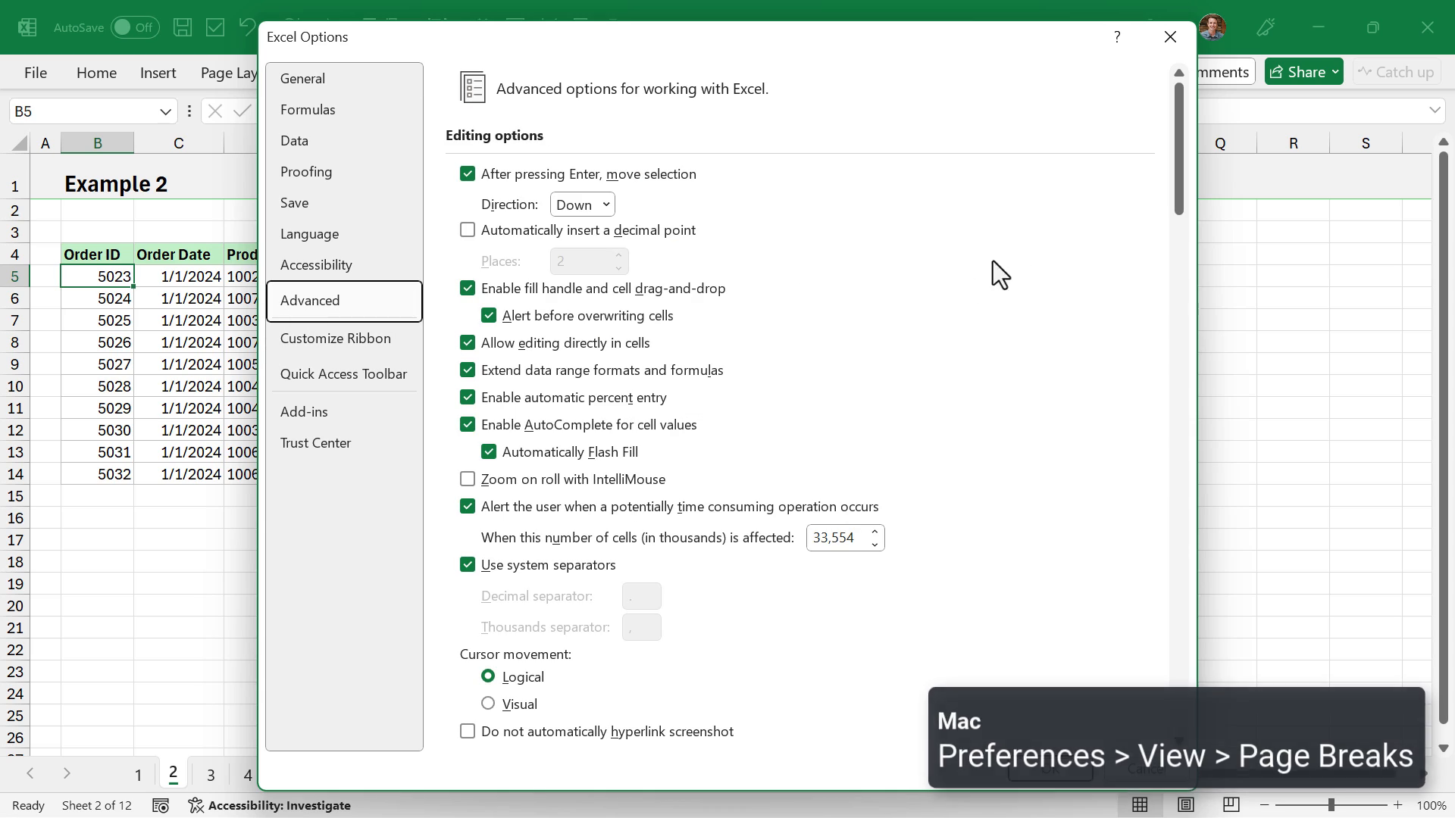
left_click_drag(1176, 186, 1162, 556)
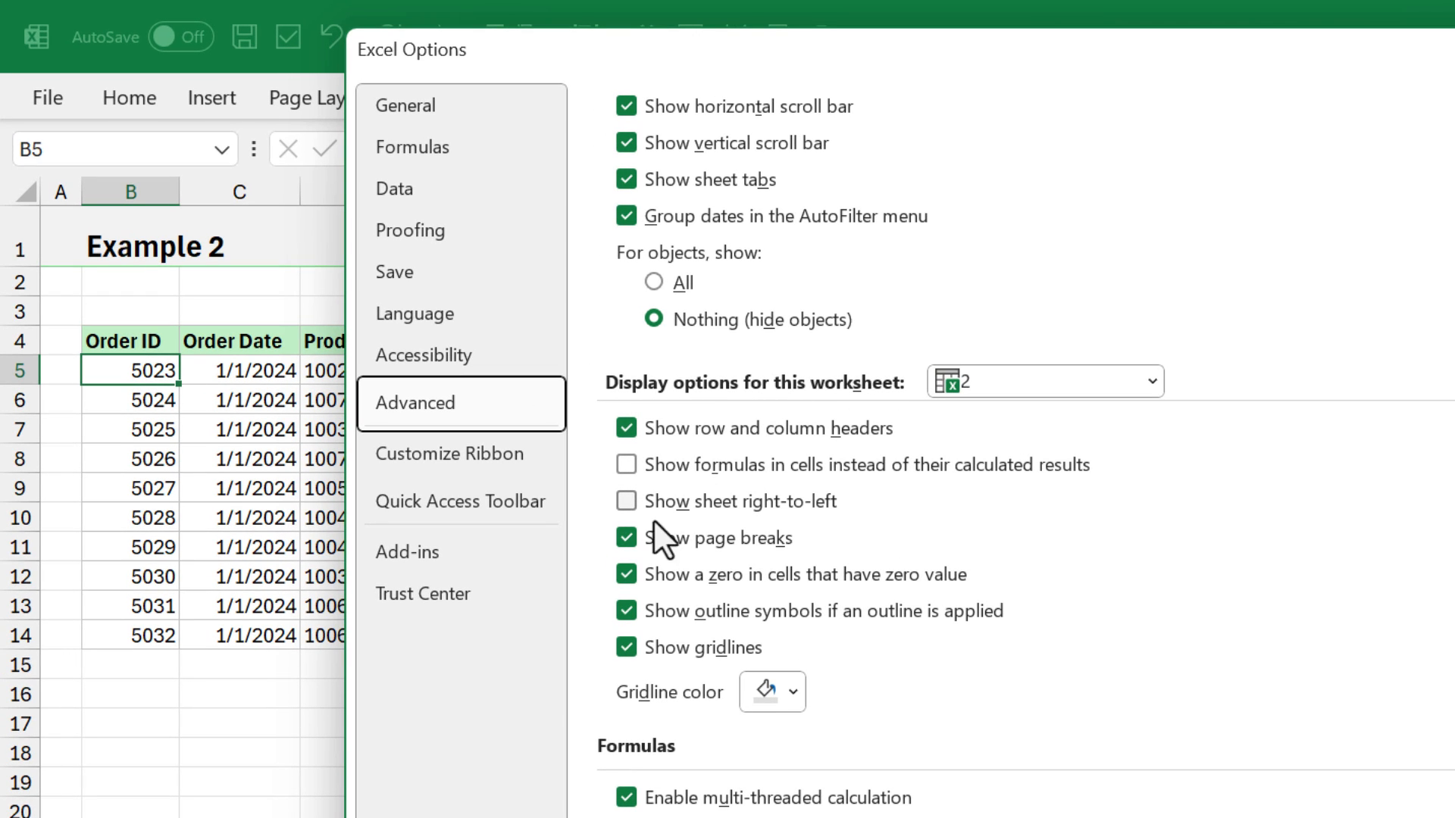
left_click(621, 539)
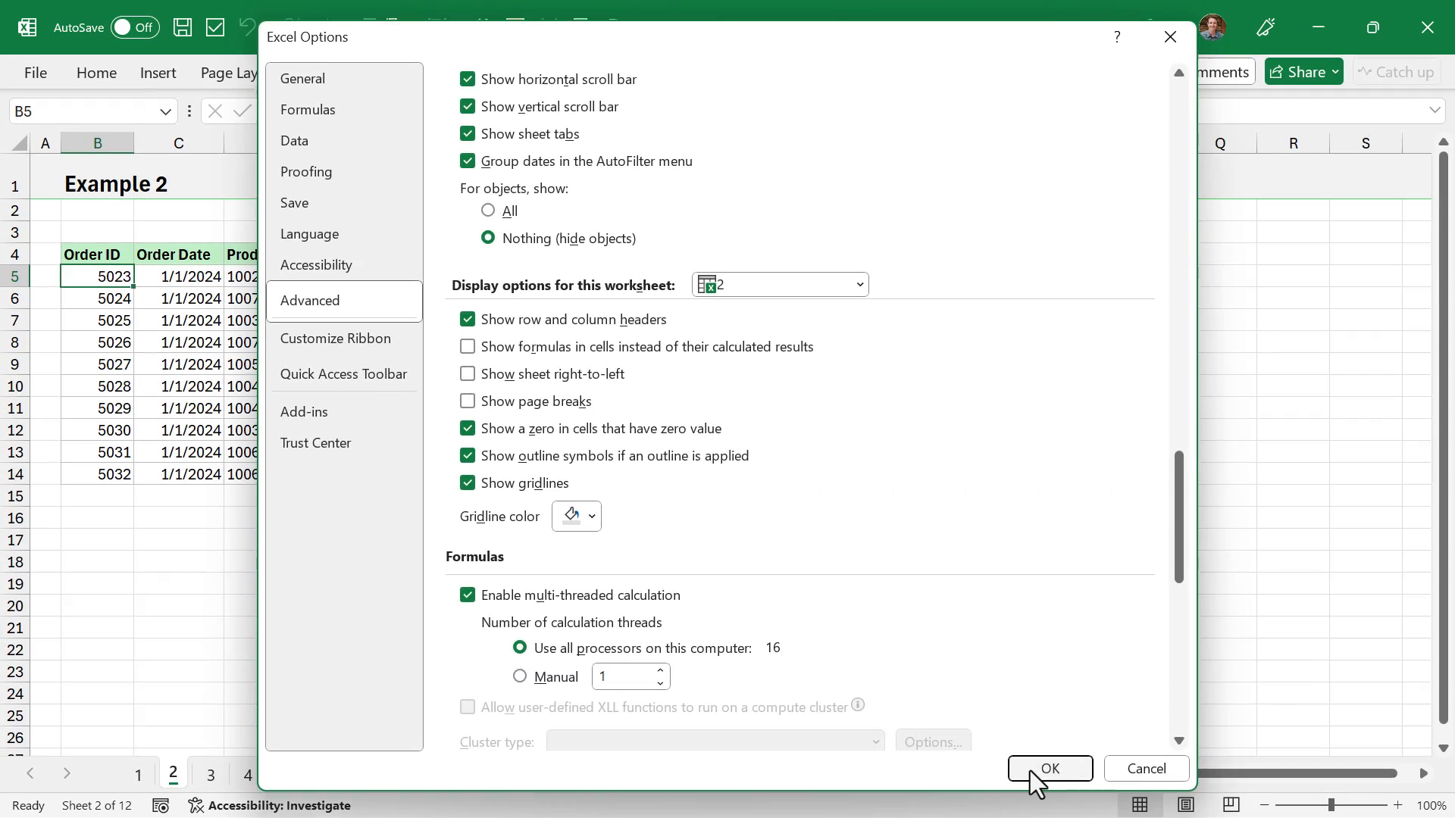
left_click(1032, 770)
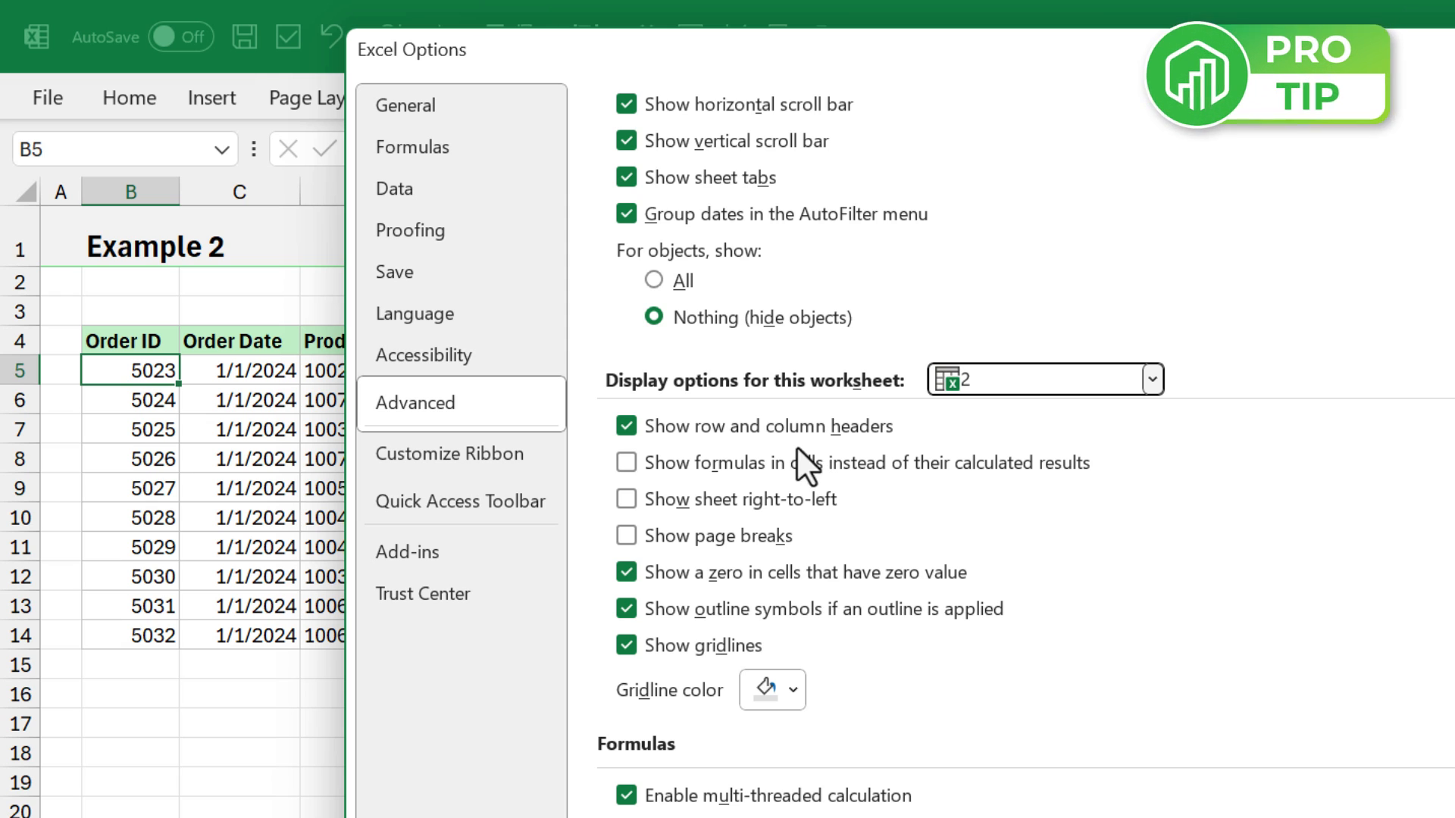
- Choose worksheet 3 as the sheet to which the advanced display options apply
left_click(1153, 379)
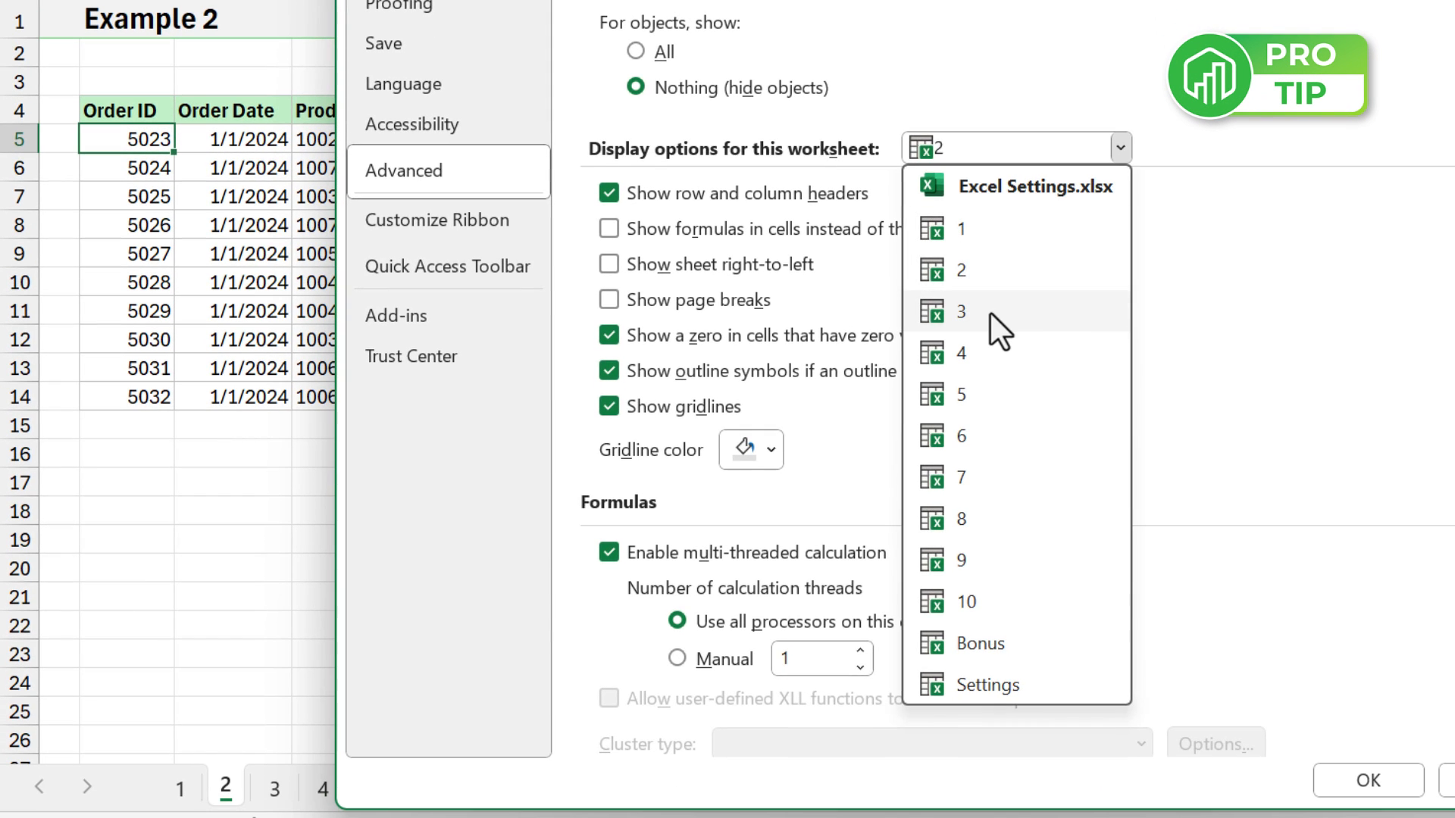
left_click(990, 312)
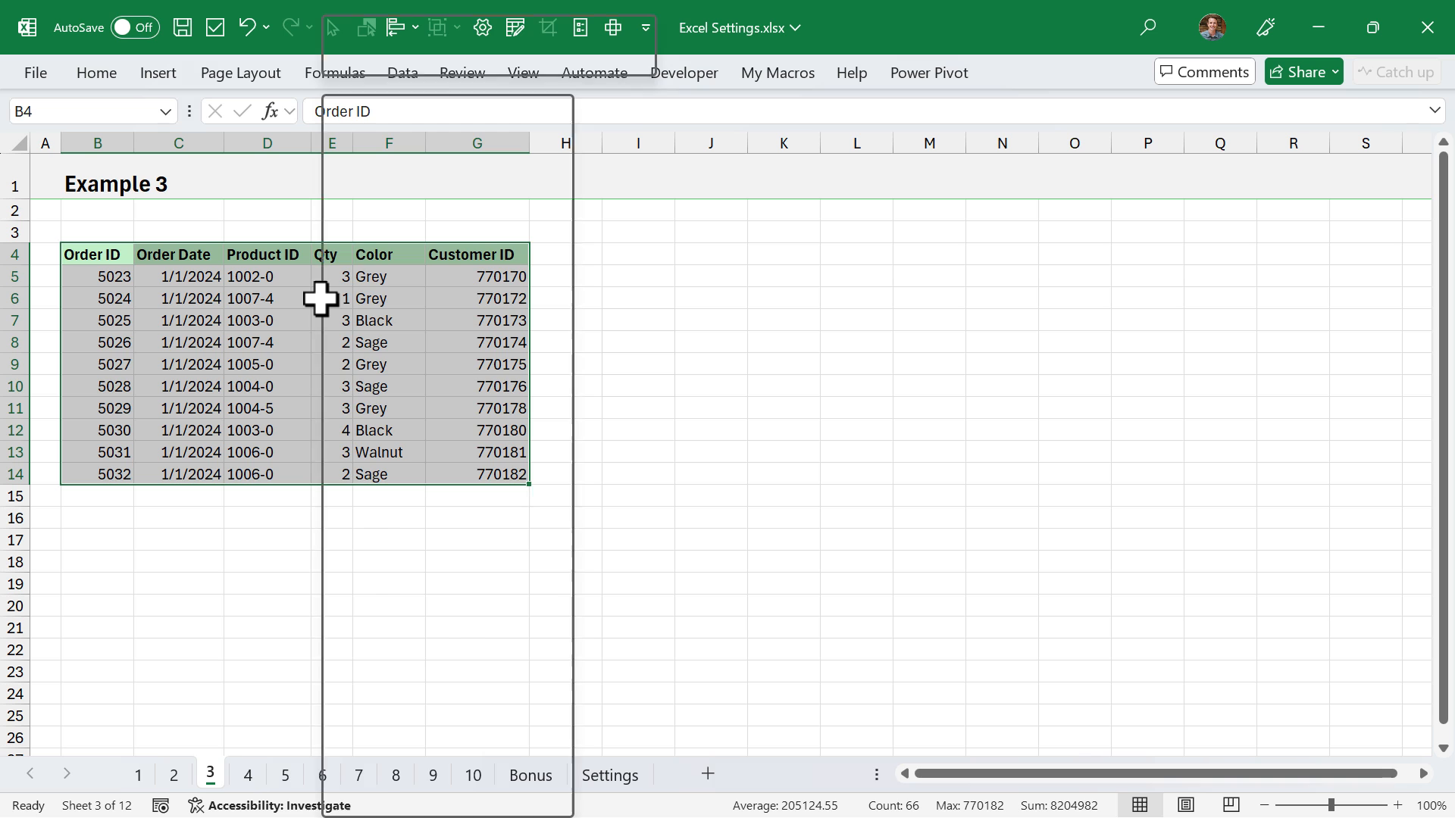
- Inspect the border formatting of the order table B4:G14 on the Example 3 sheet and leave without changes
right_click(320, 298)
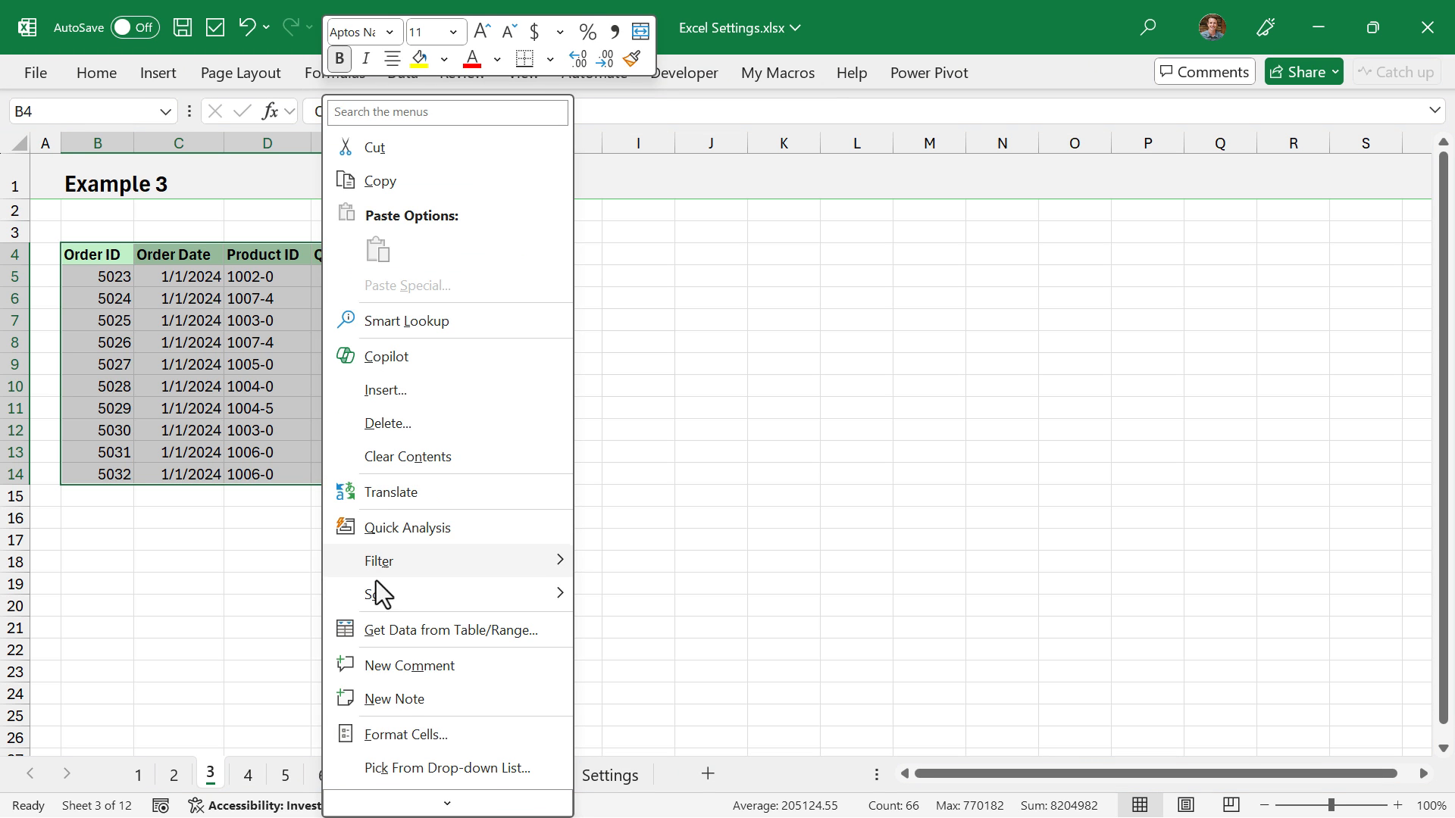
left_click(403, 734)
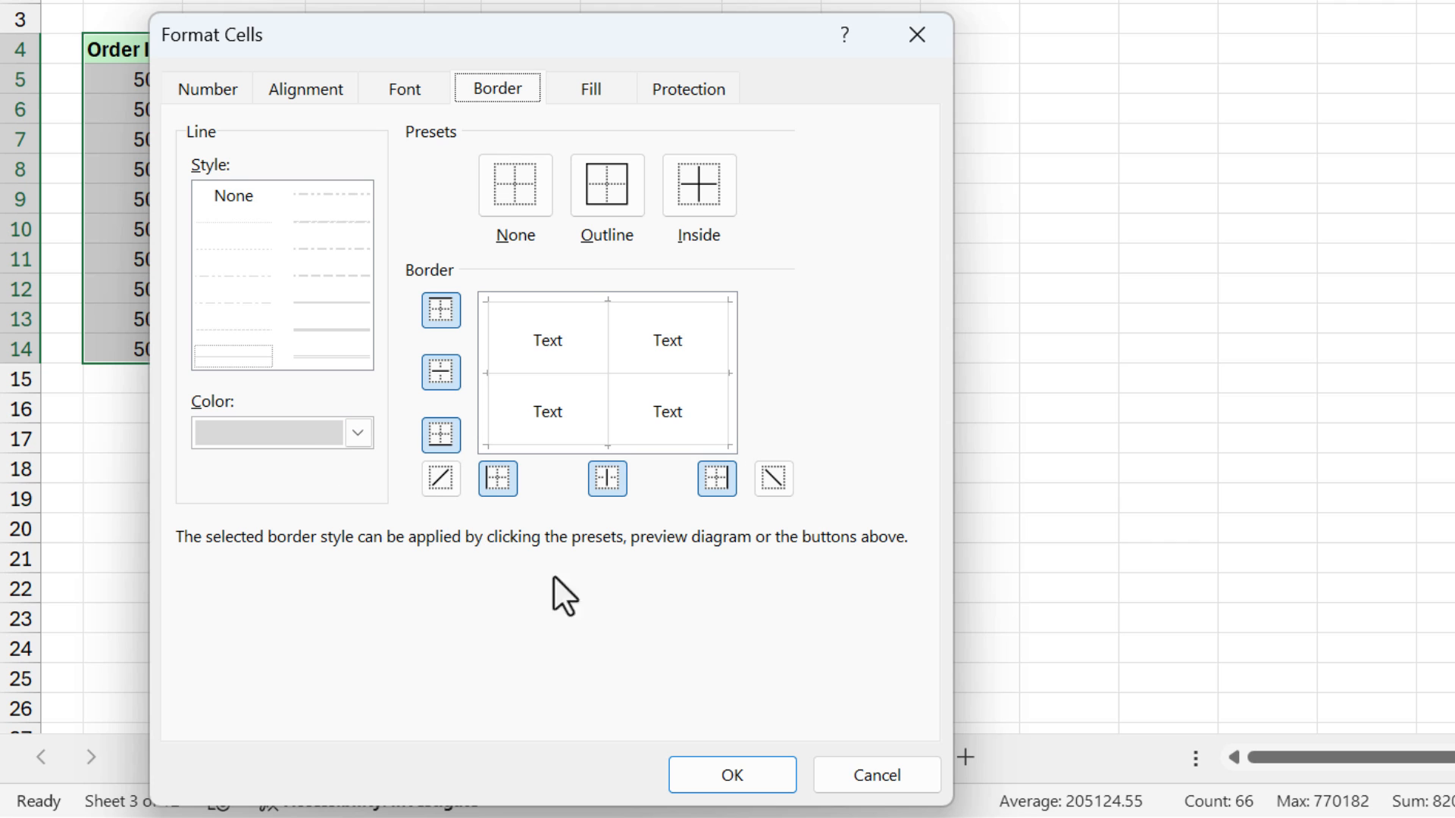
left_click(871, 776)
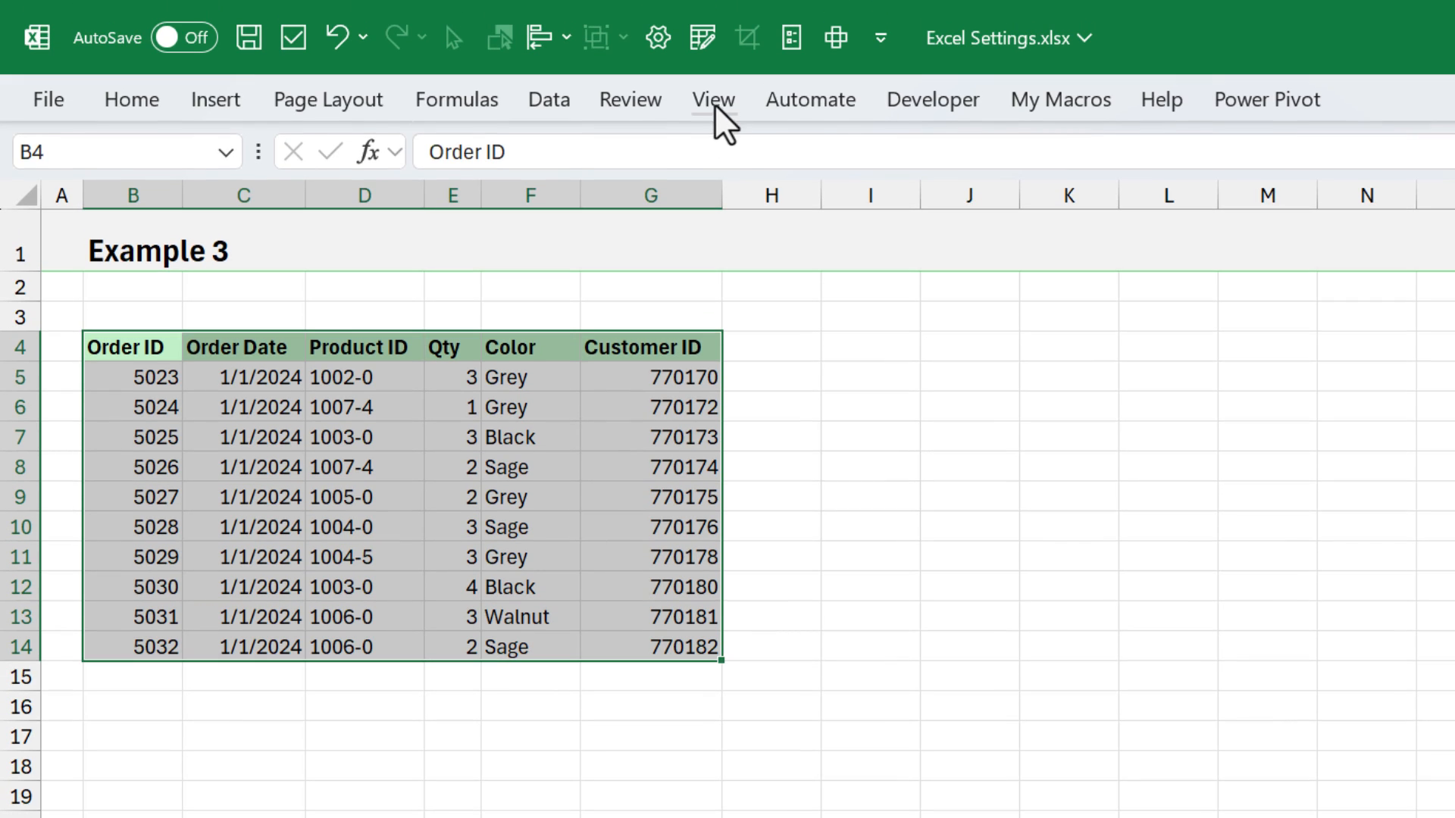
- Hide the gridlines on the Example 3 sheet and compare the bordered cells I7:I10 with unbordered cell J7
left_click(712, 97)
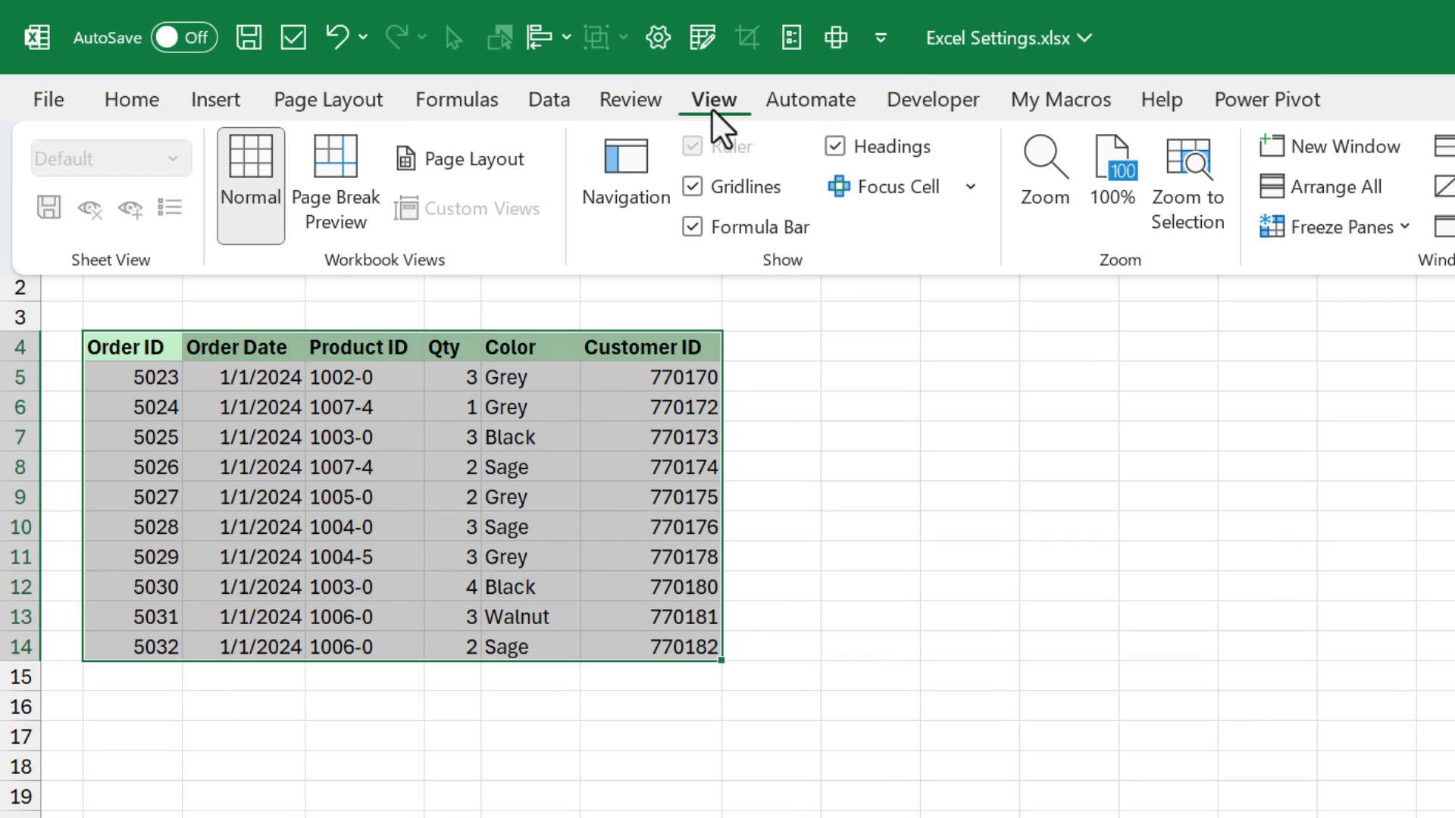
left_click(693, 187)
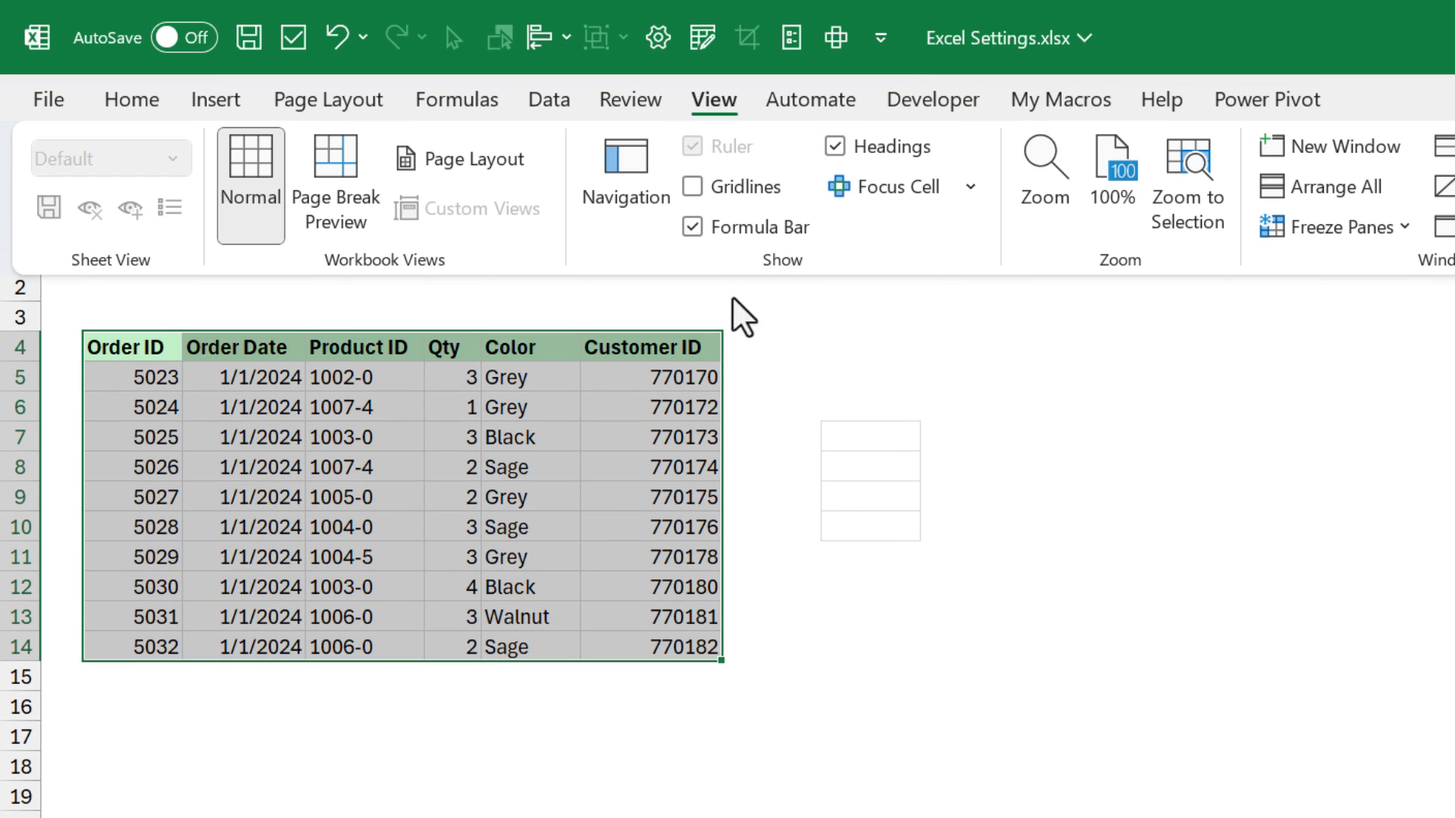
left_click(749, 439)
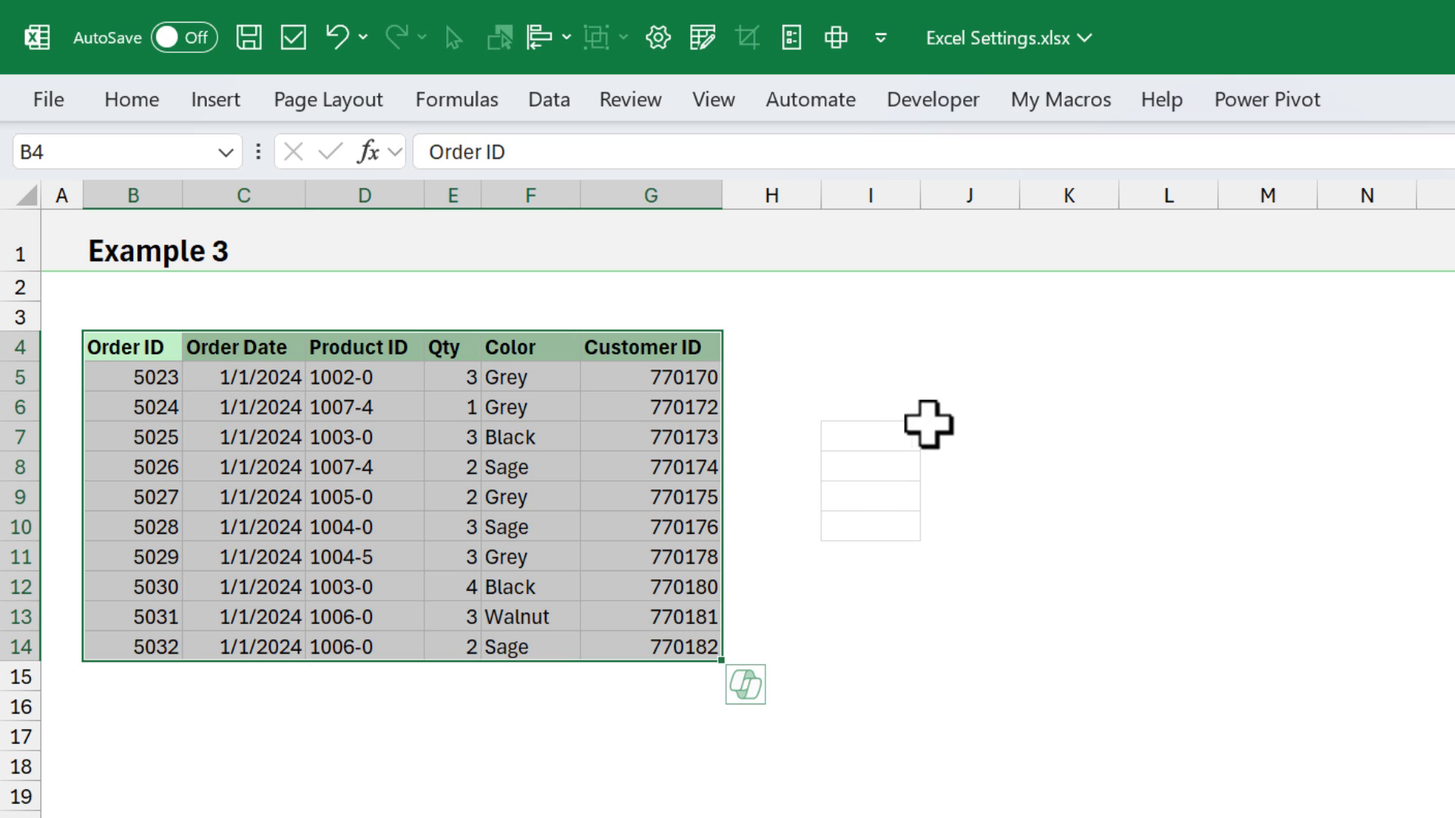
left_click_drag(886, 430, 896, 530)
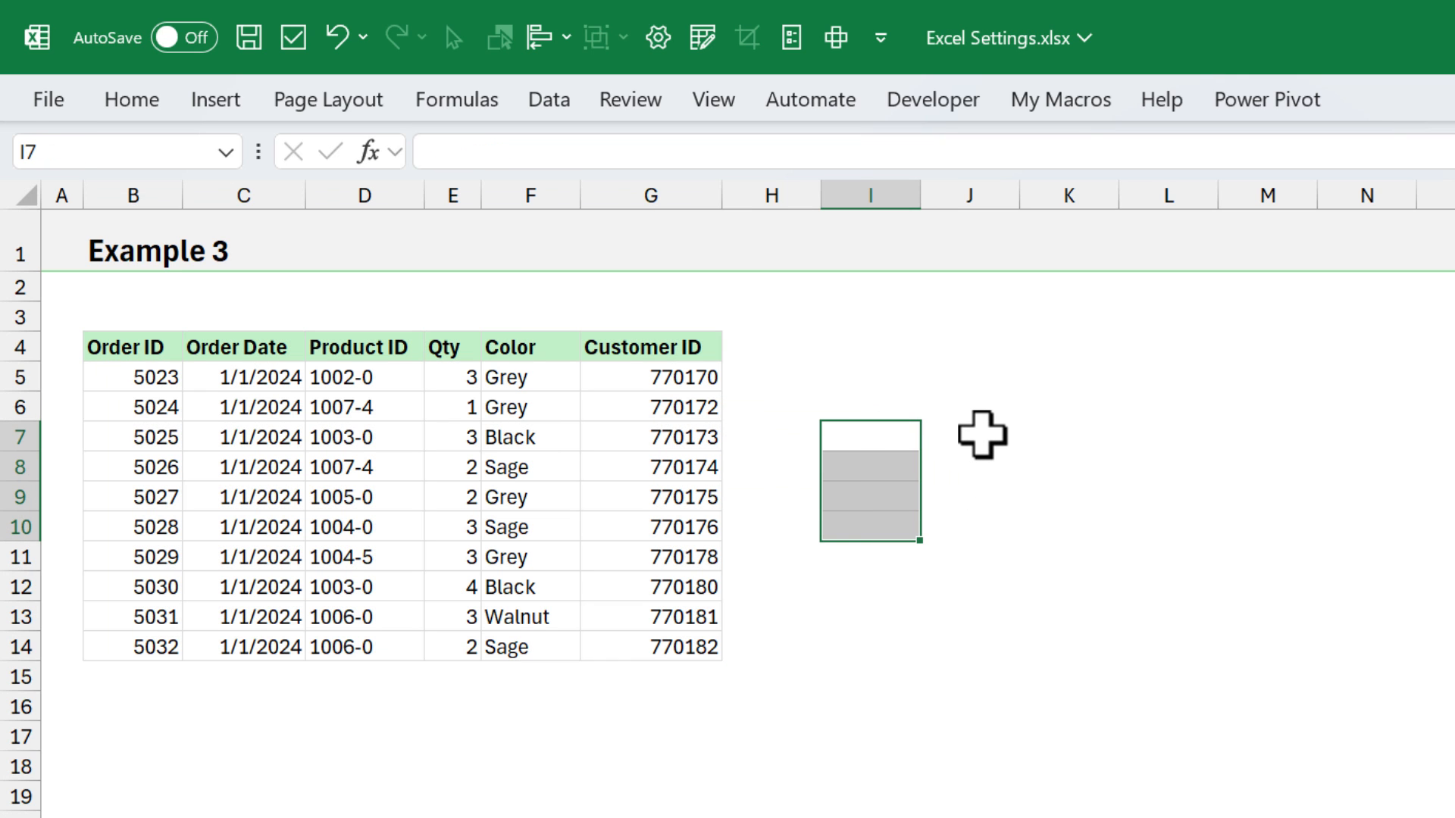
left_click(981, 432)
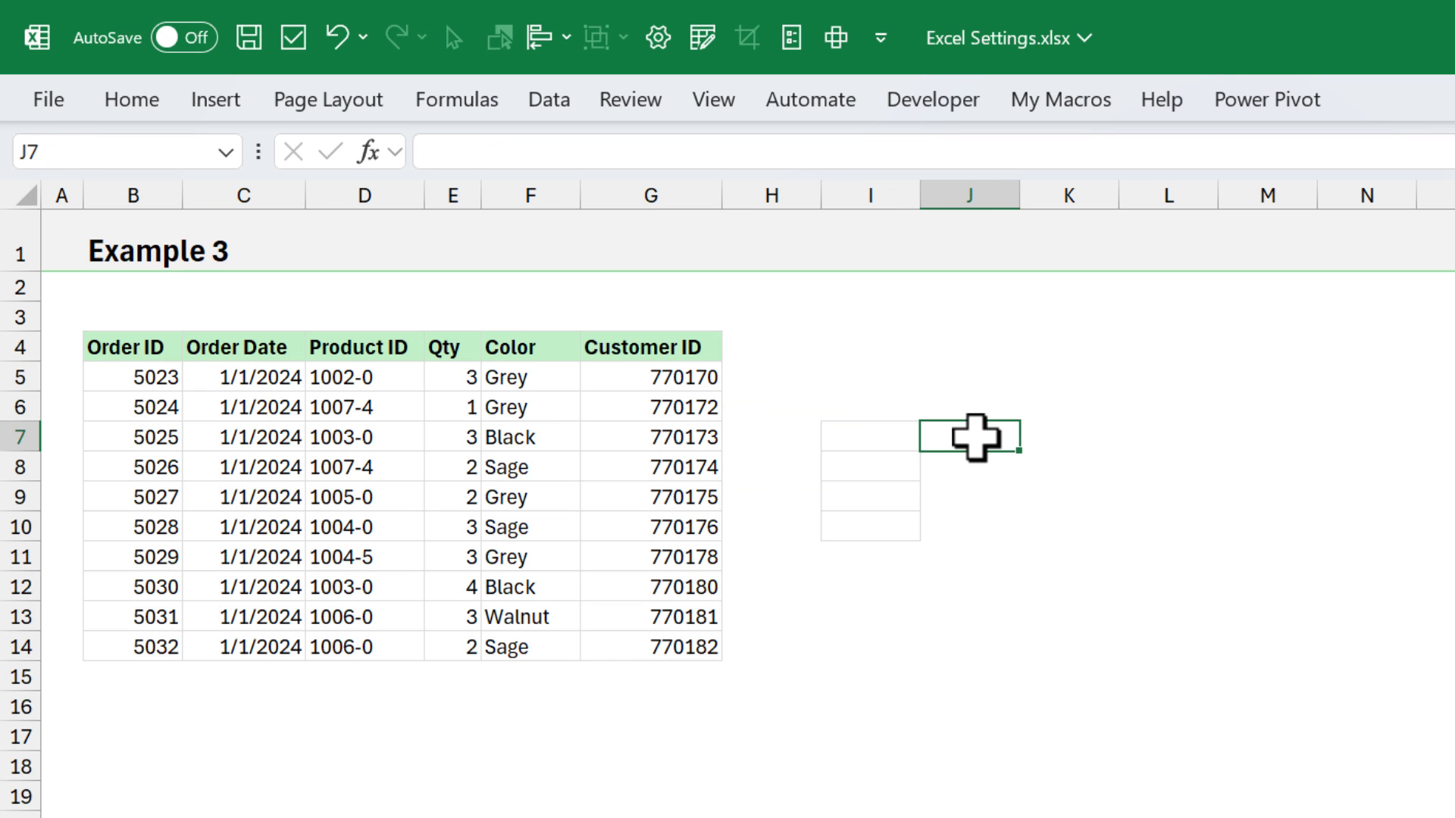
- Show the gridlines on the Example 3 sheet again and set their color to blue in the advanced display options
left_click(712, 103)
left_click(712, 185)
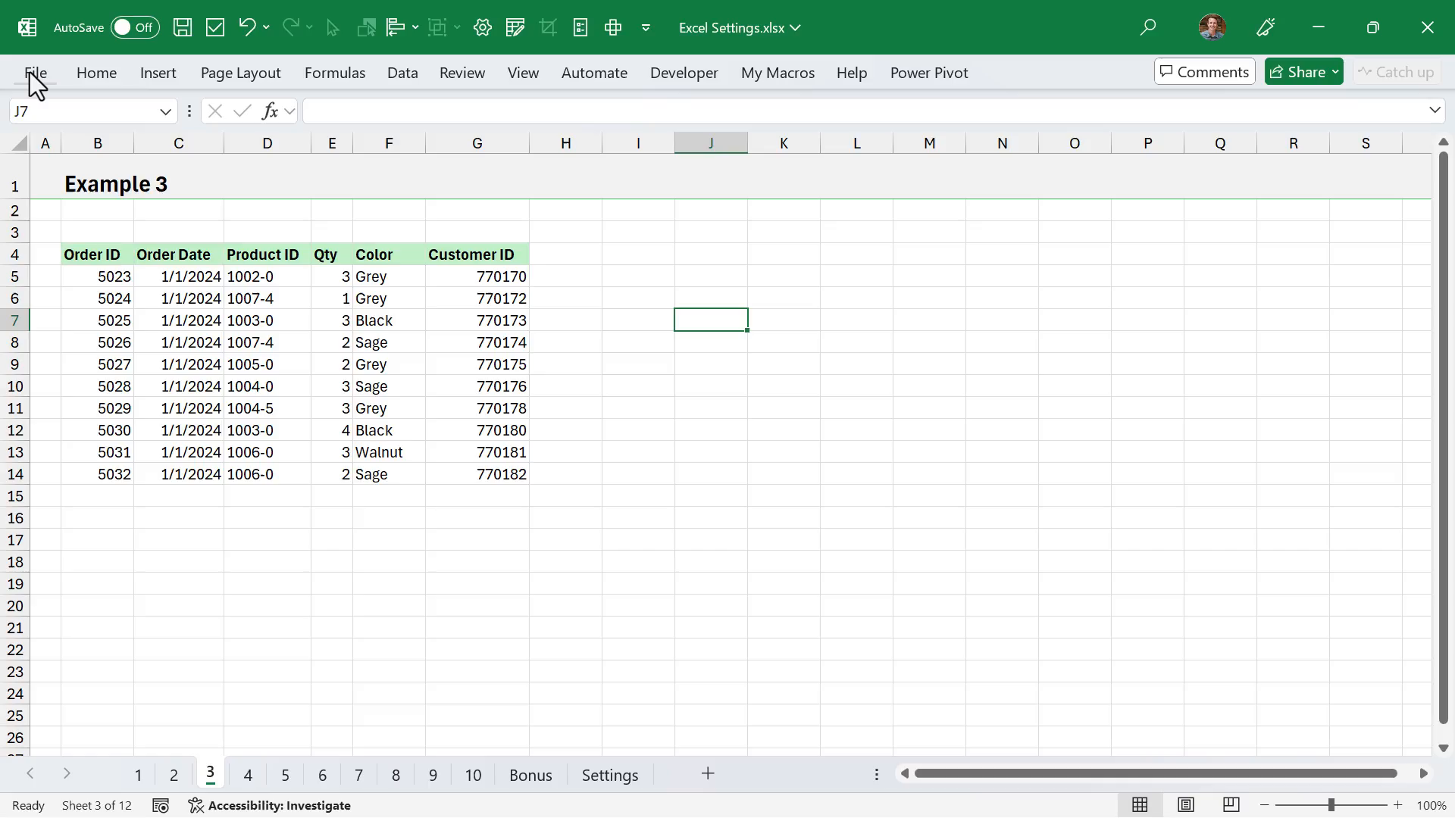
left_click(36, 75)
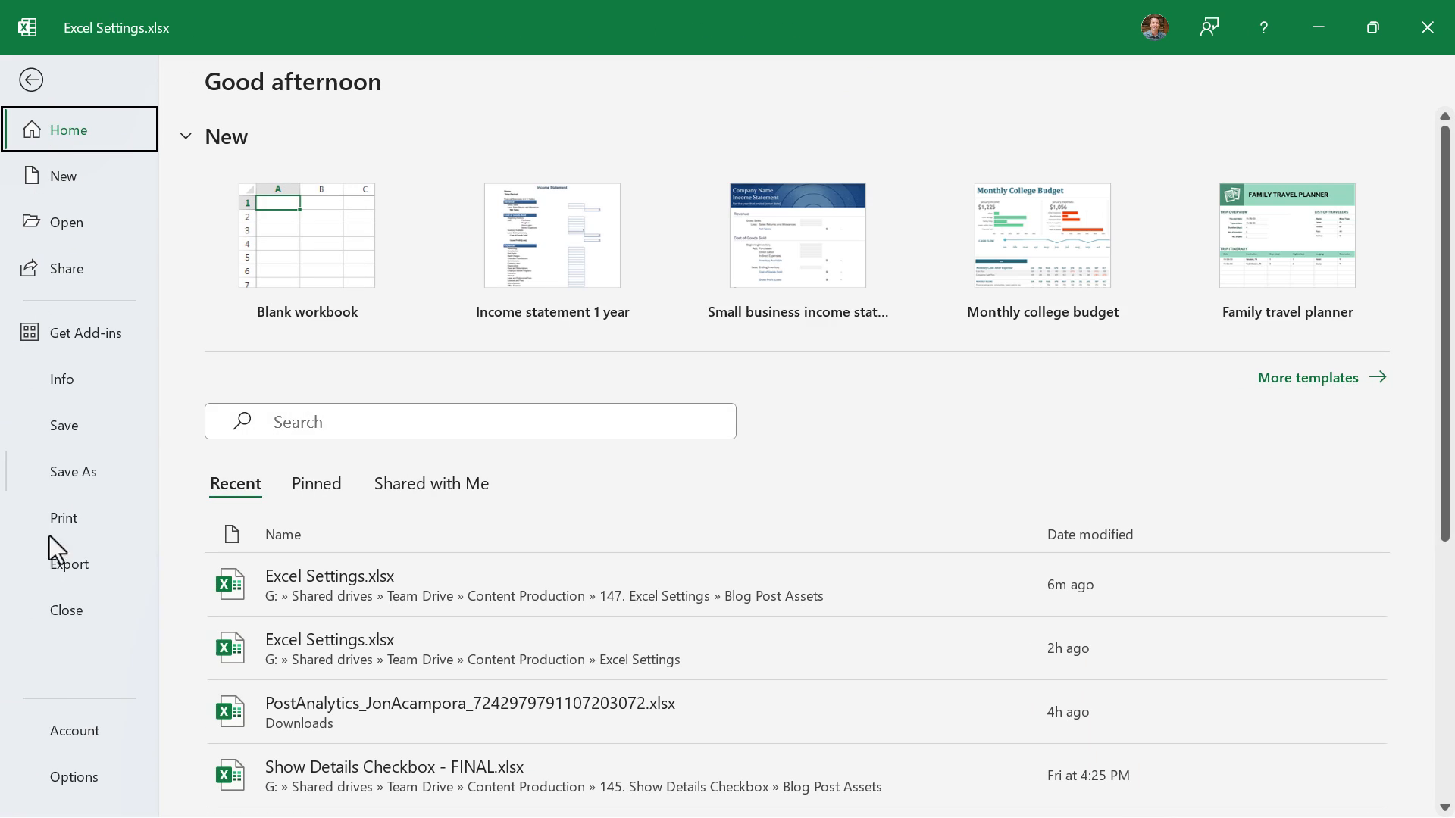
left_click(71, 780)
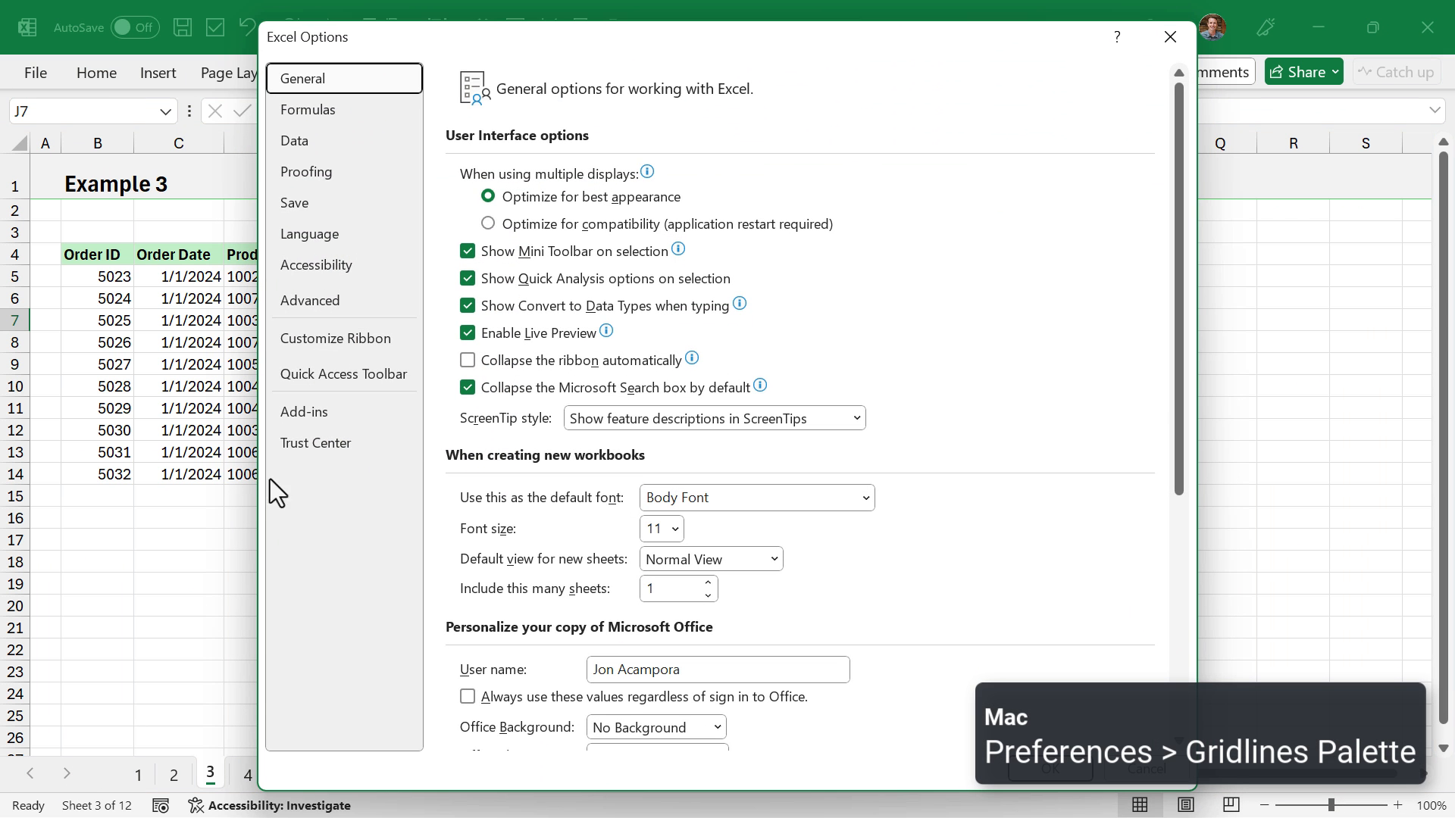
left_click(335, 301)
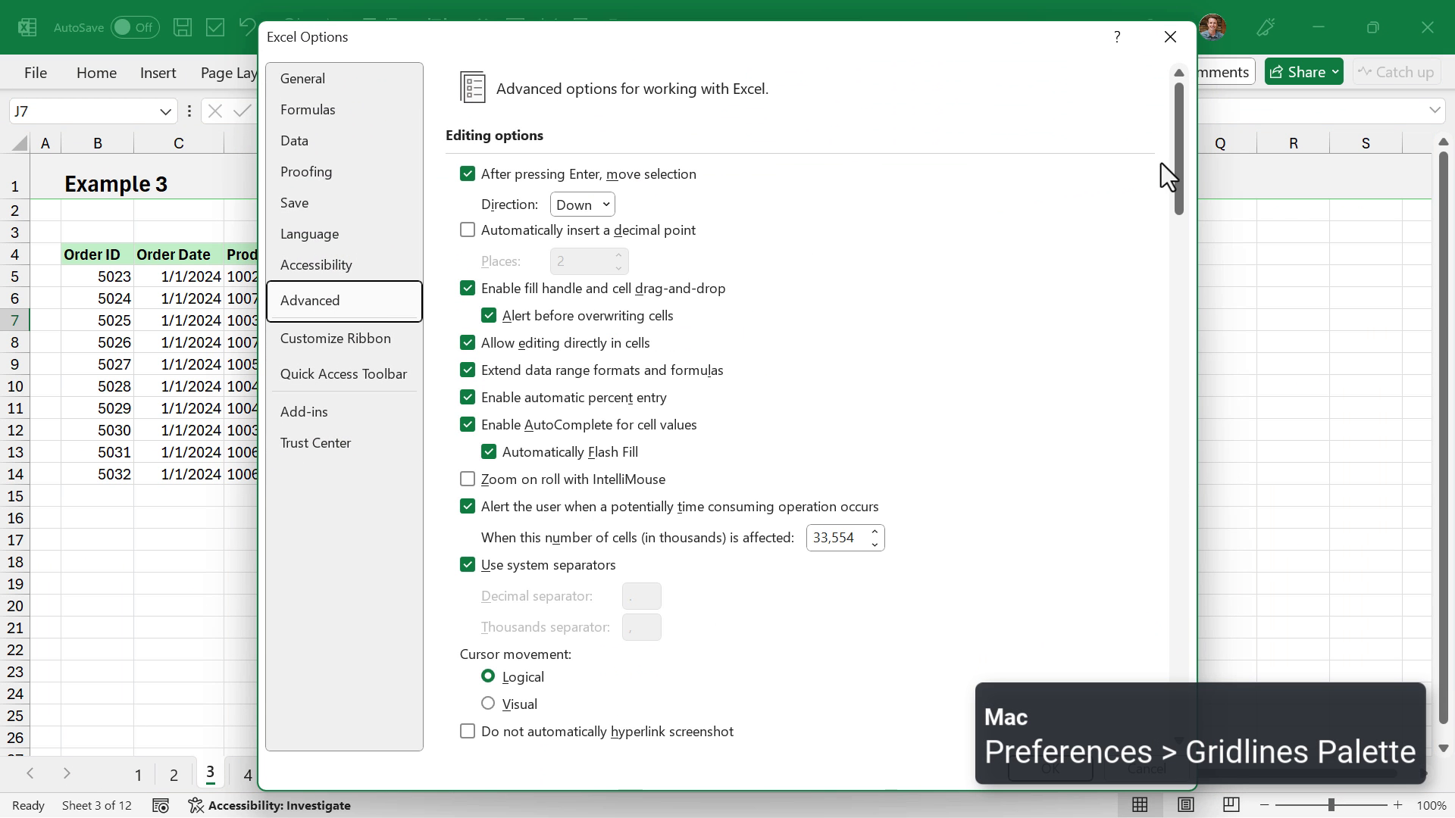
left_click_drag(1178, 166, 1129, 522)
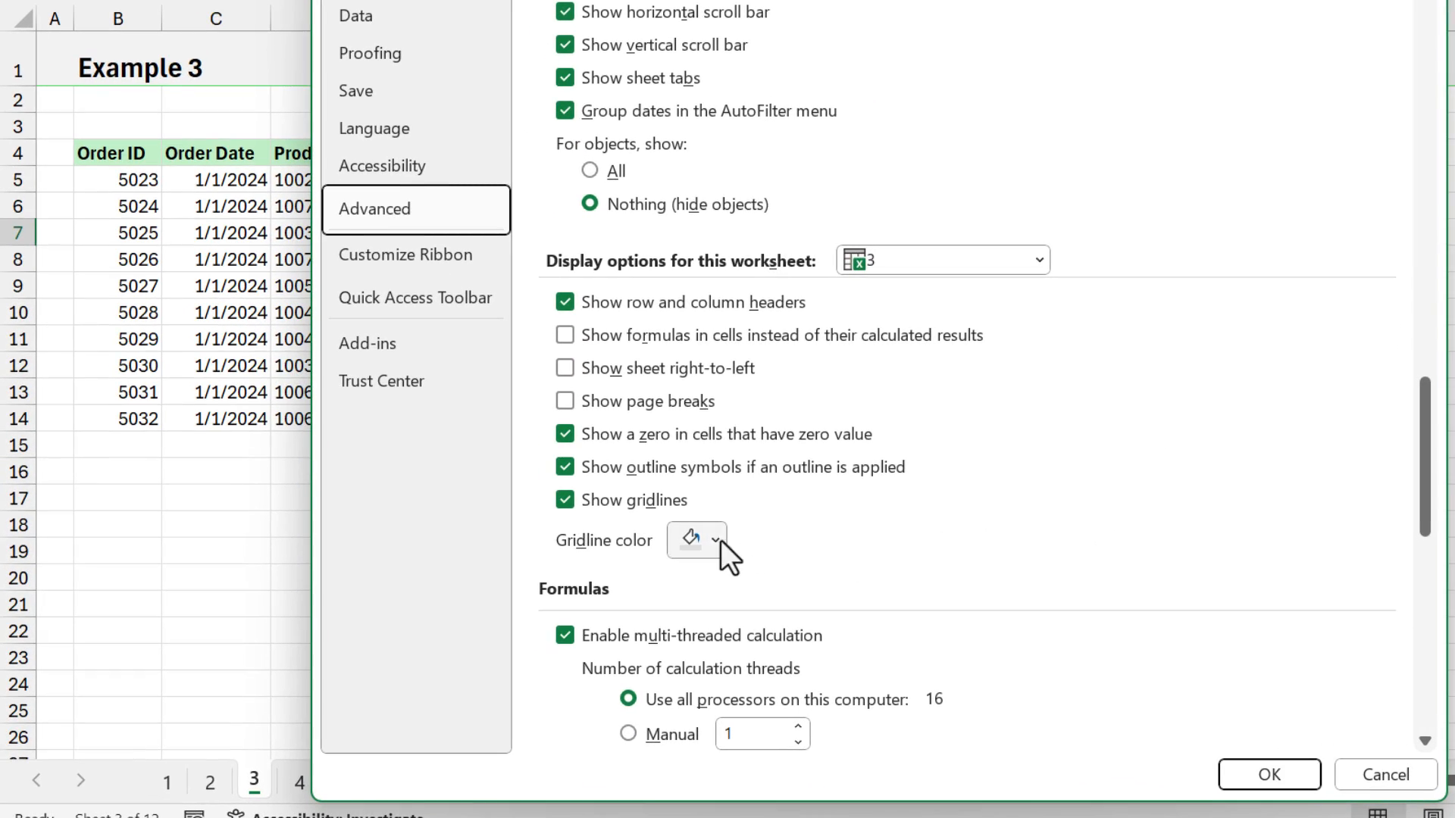
left_click(714, 539)
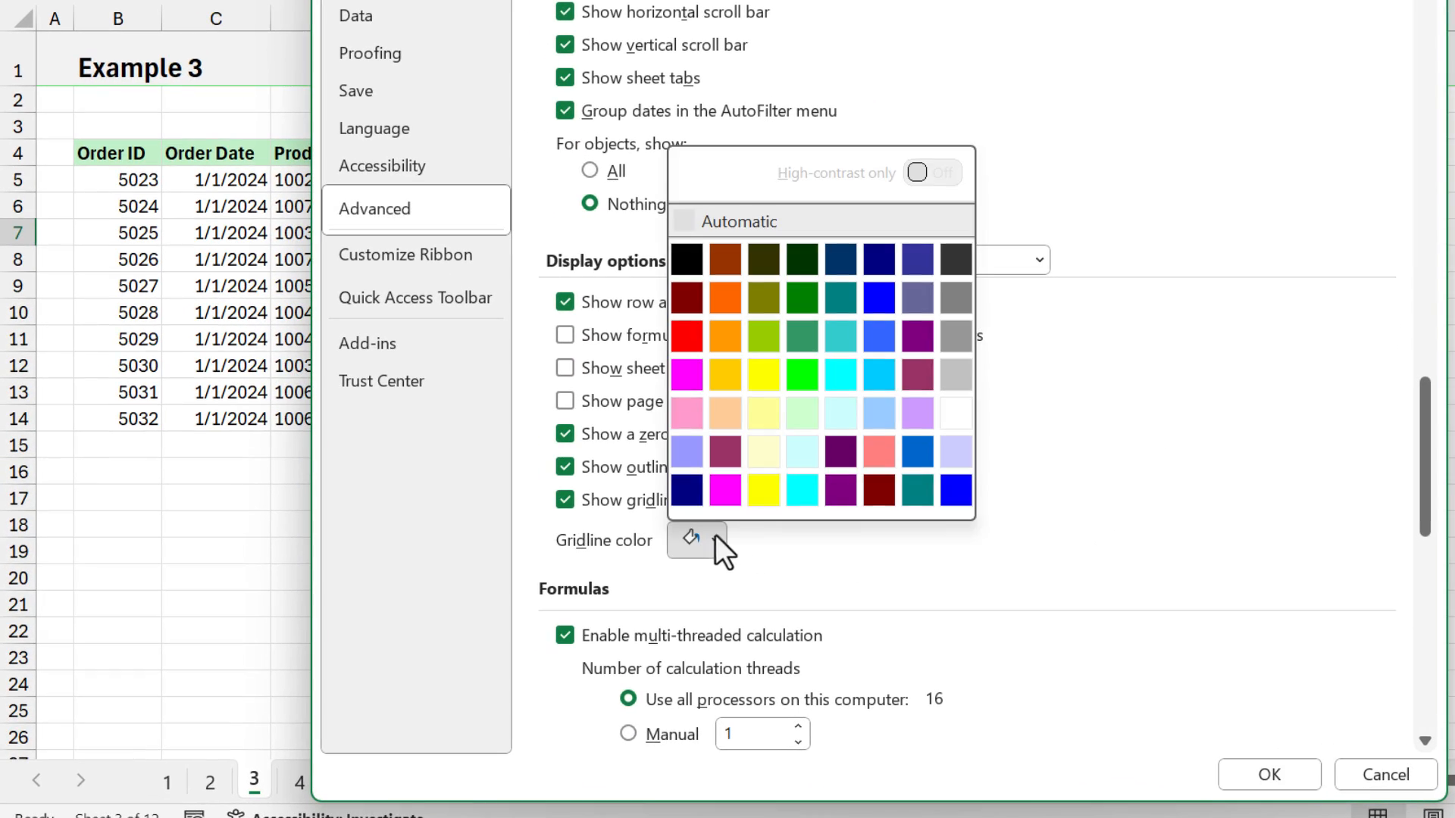
left_click(880, 302)
left_click(1248, 773)
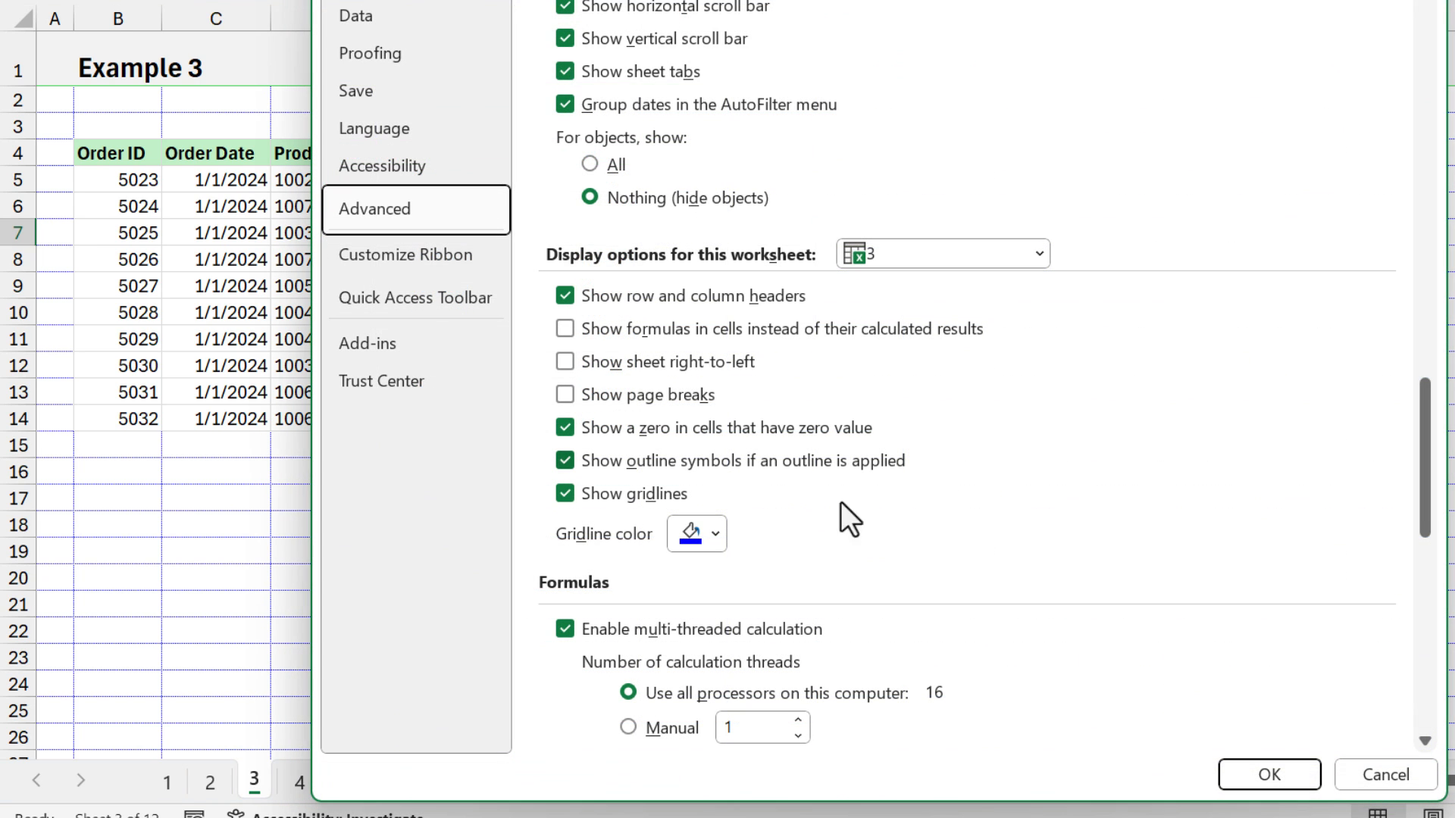
- Reset the gridline color of worksheet 3 to Automatic in the advanced display options
left_click(715, 534)
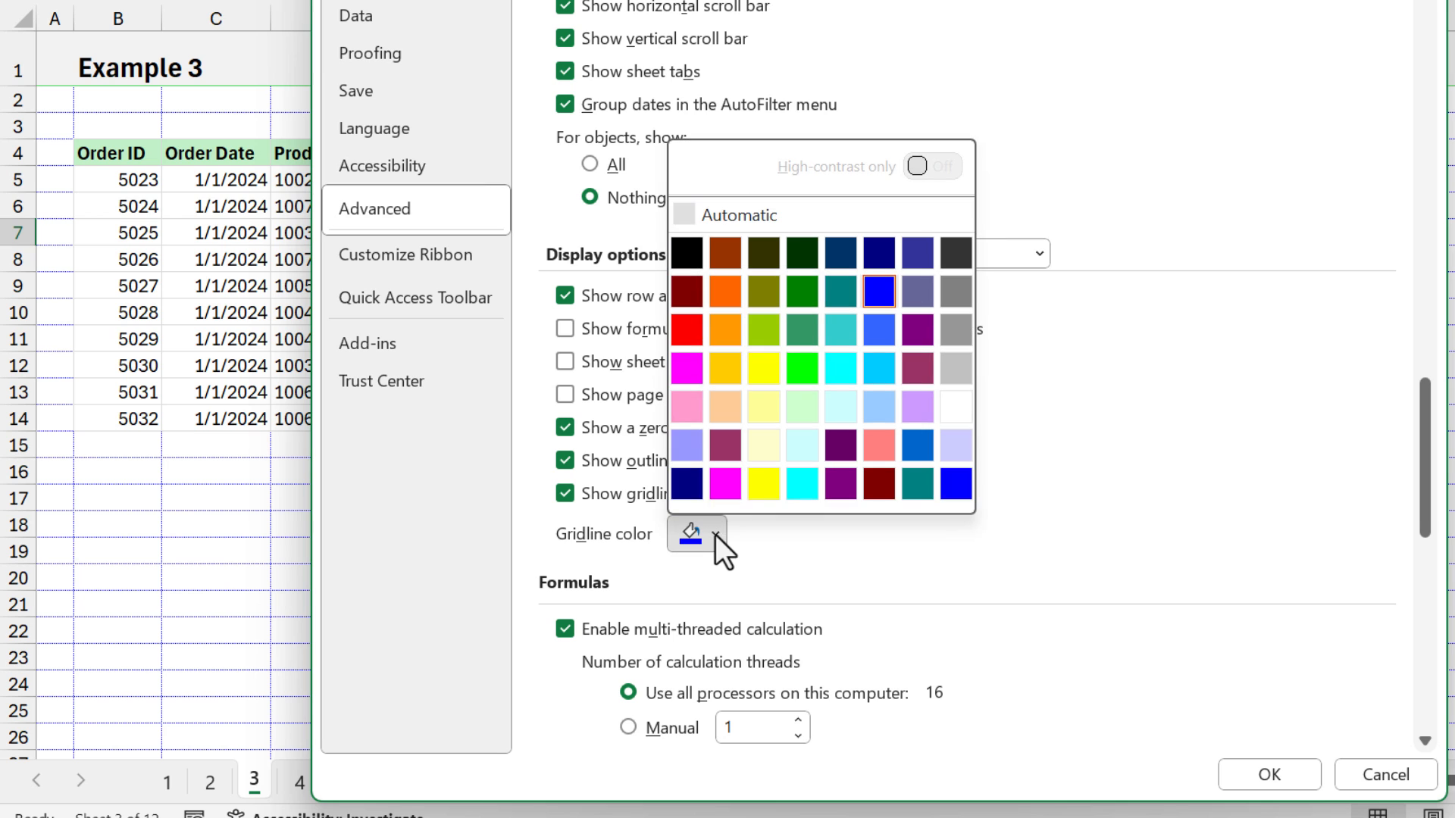
left_click(752, 215)
left_click(1247, 778)
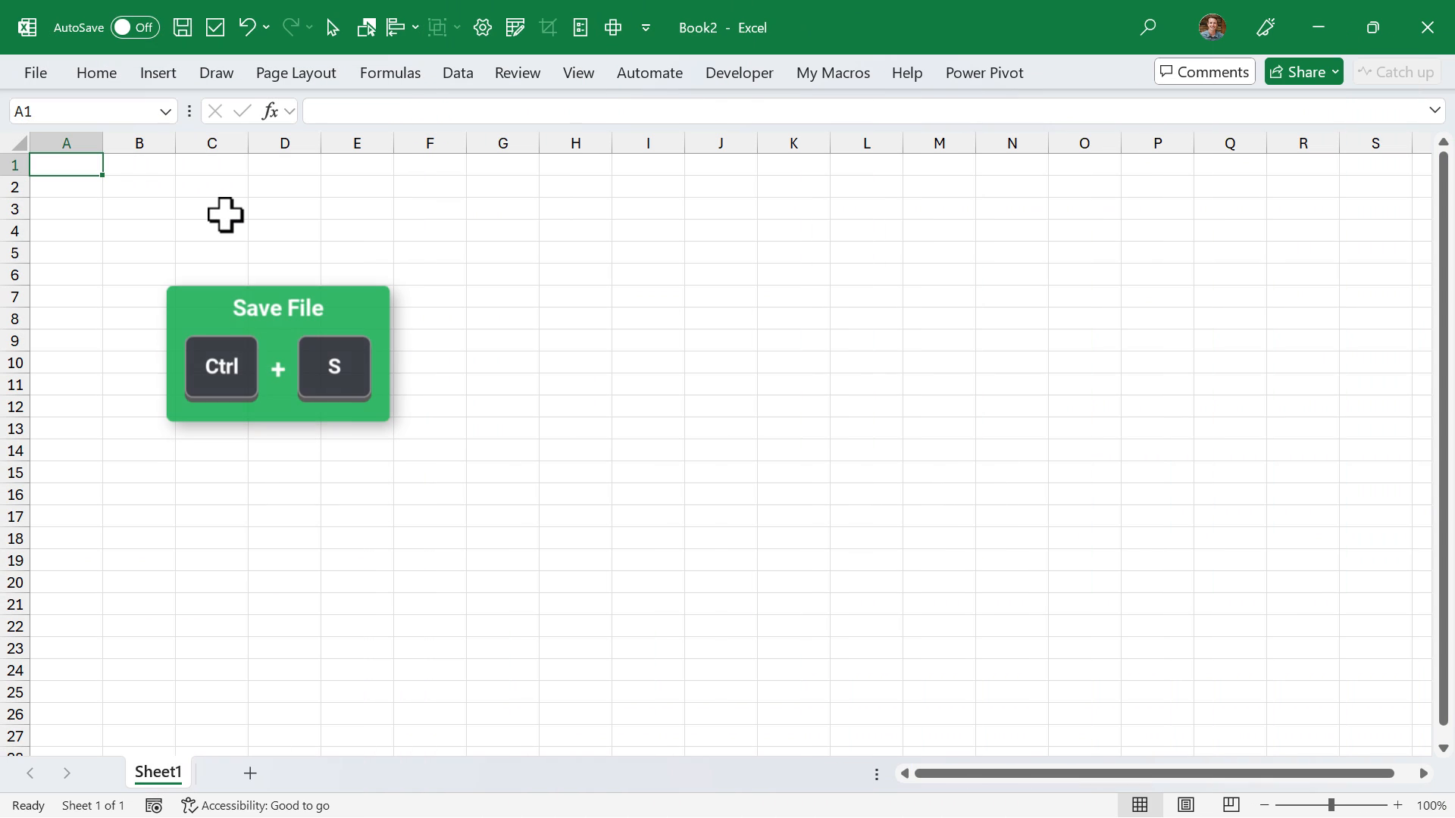
- Examine the default save dialog and the Open page with its file browser in Book2, leaving without saving or opening a file
key("ctrl+s")
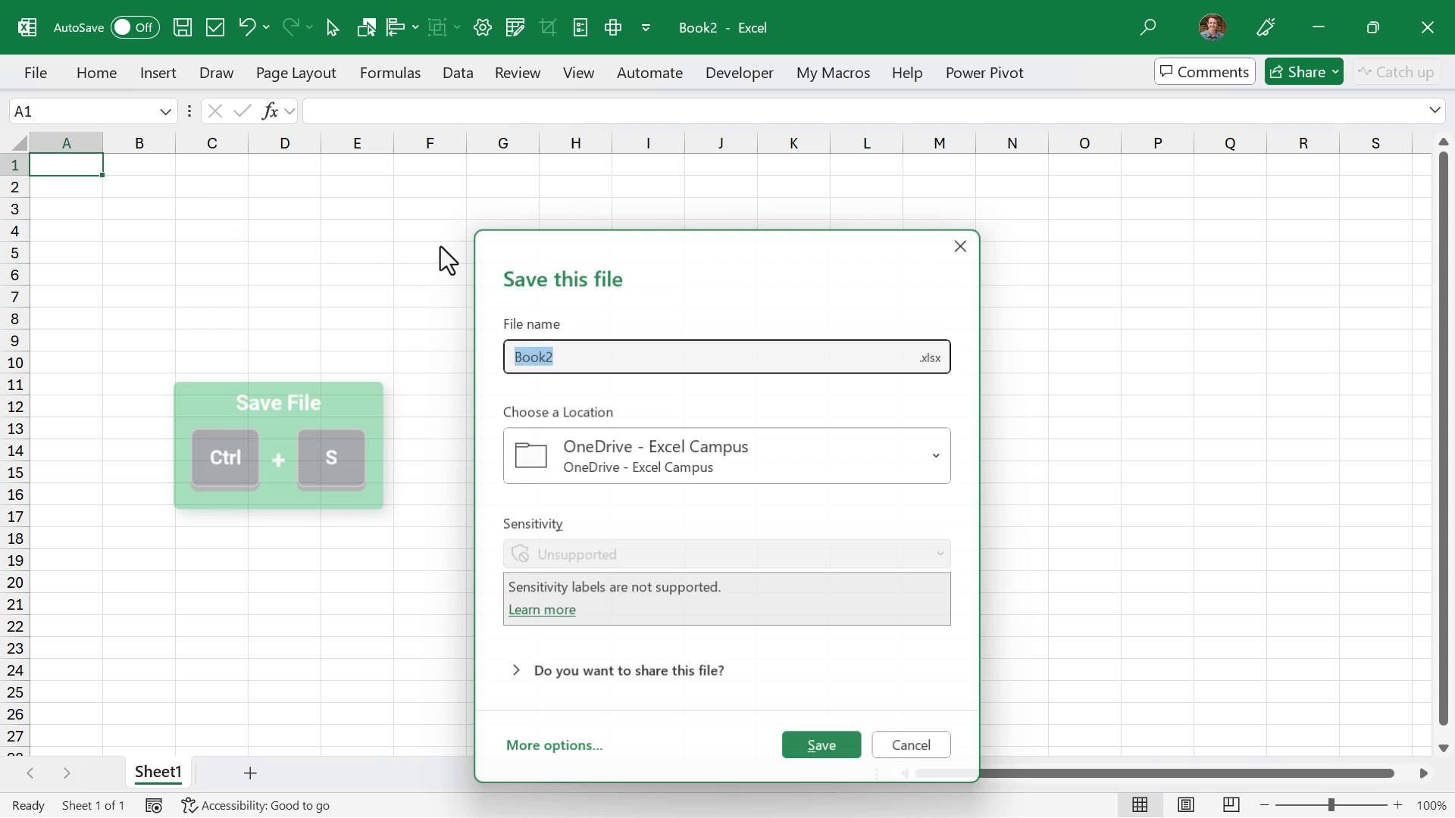
key("Escape")
key("ctrl+o")
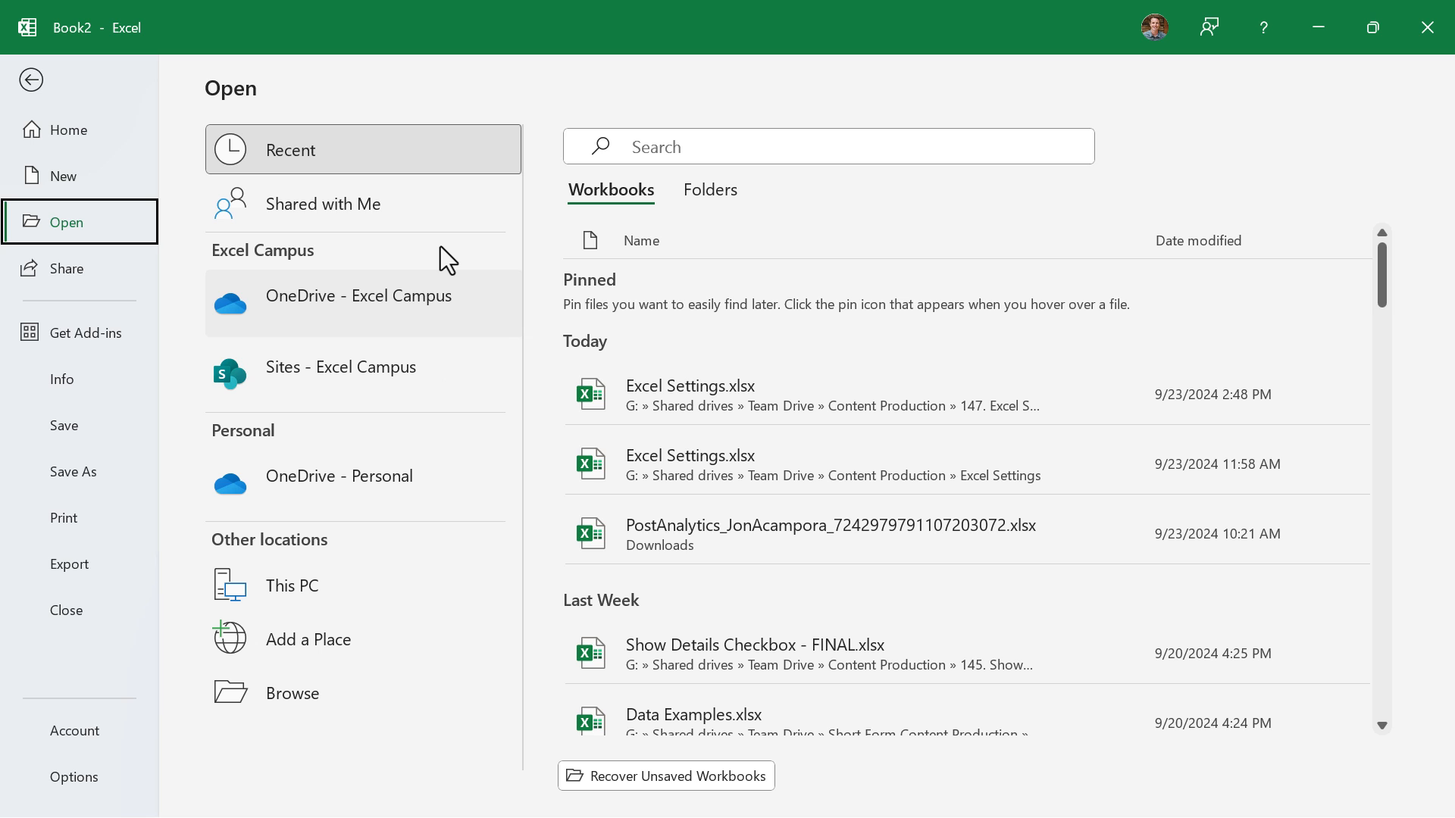
left_click(306, 693)
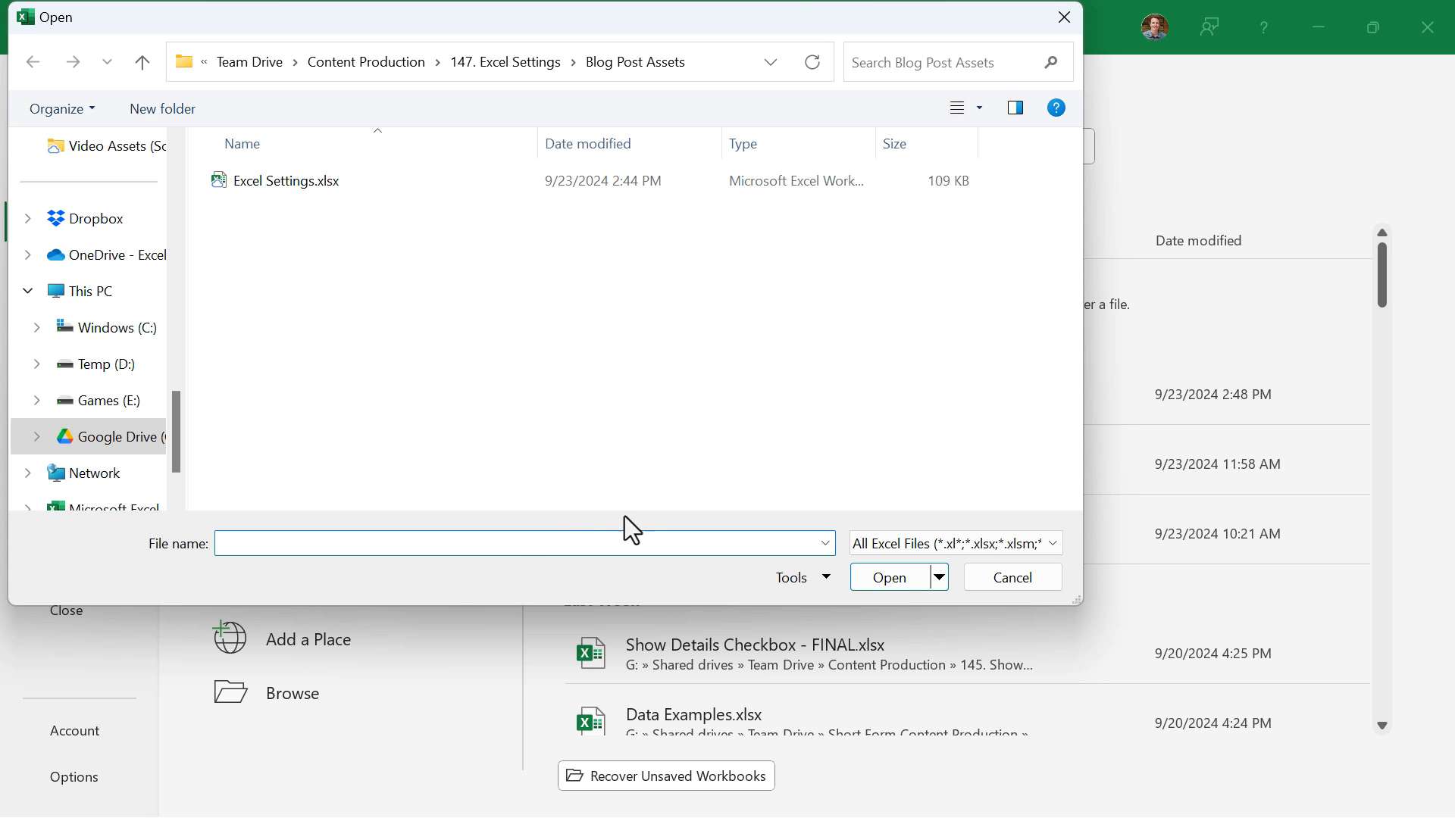
left_click(986, 578)
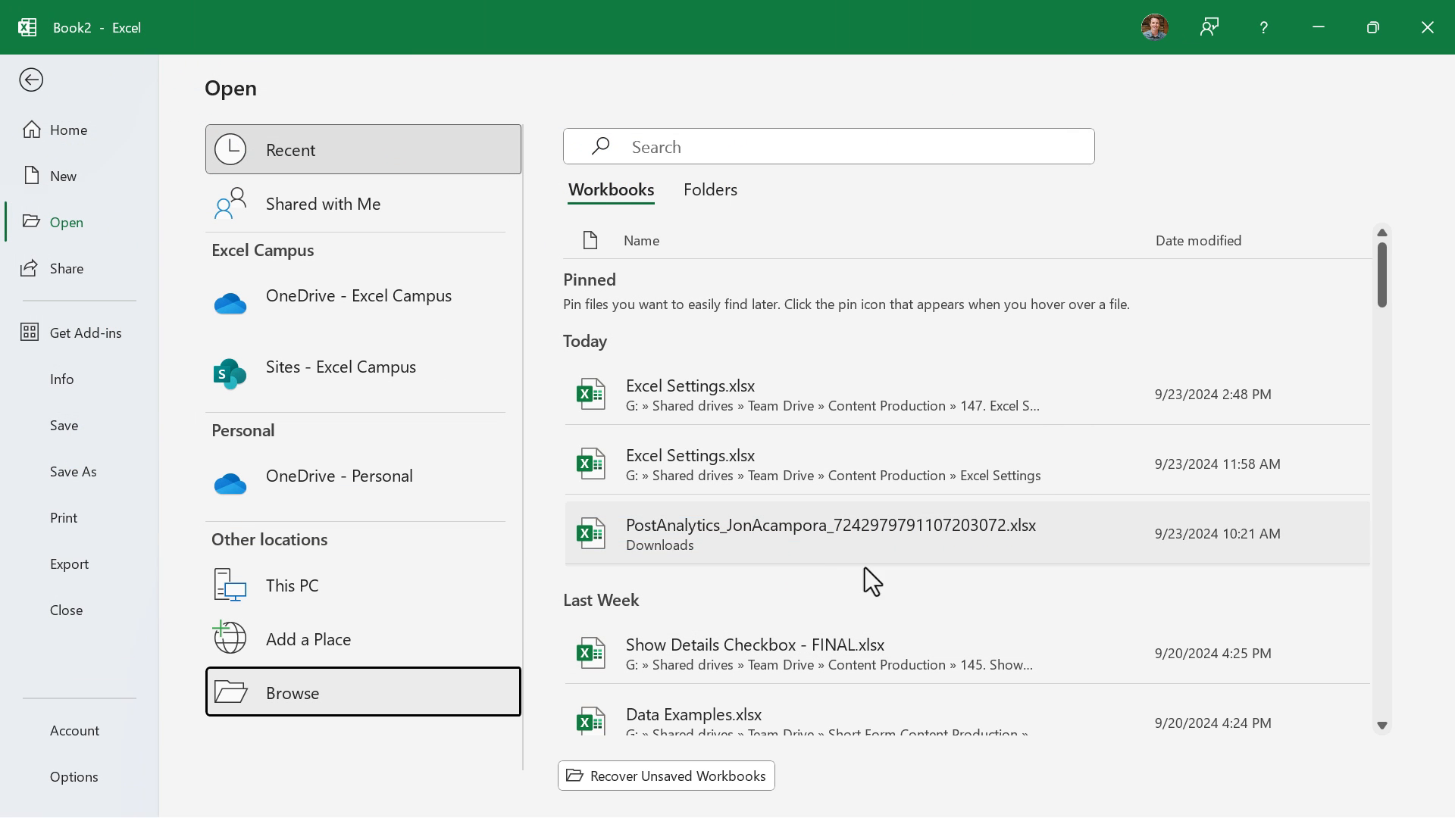
key("Escape")
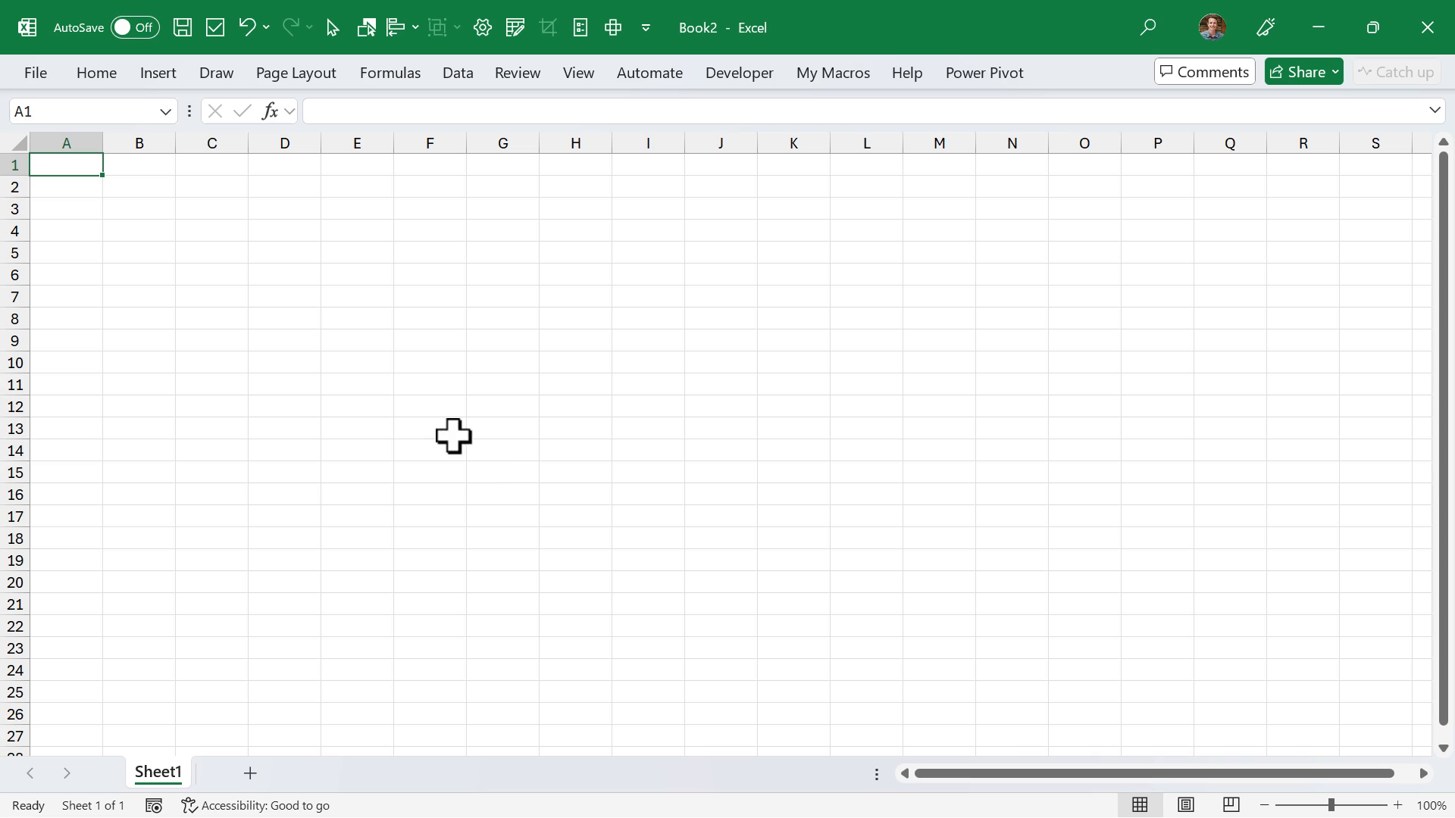
- Bring up the full Save As and Open file dialogs directly from the Book2 sheet and cancel both
key("F12")
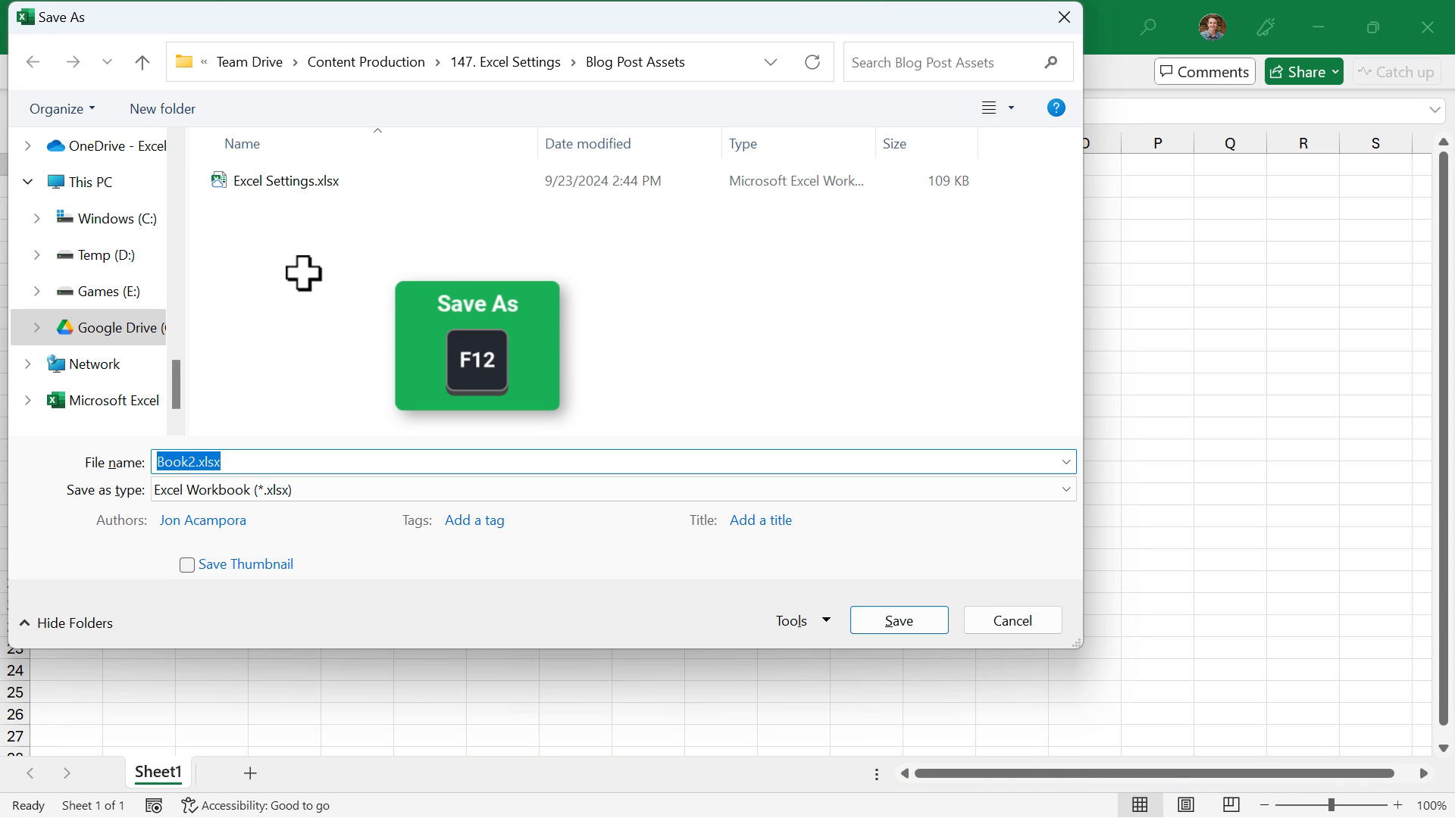
key("Escape")
key("ctrl+F12")
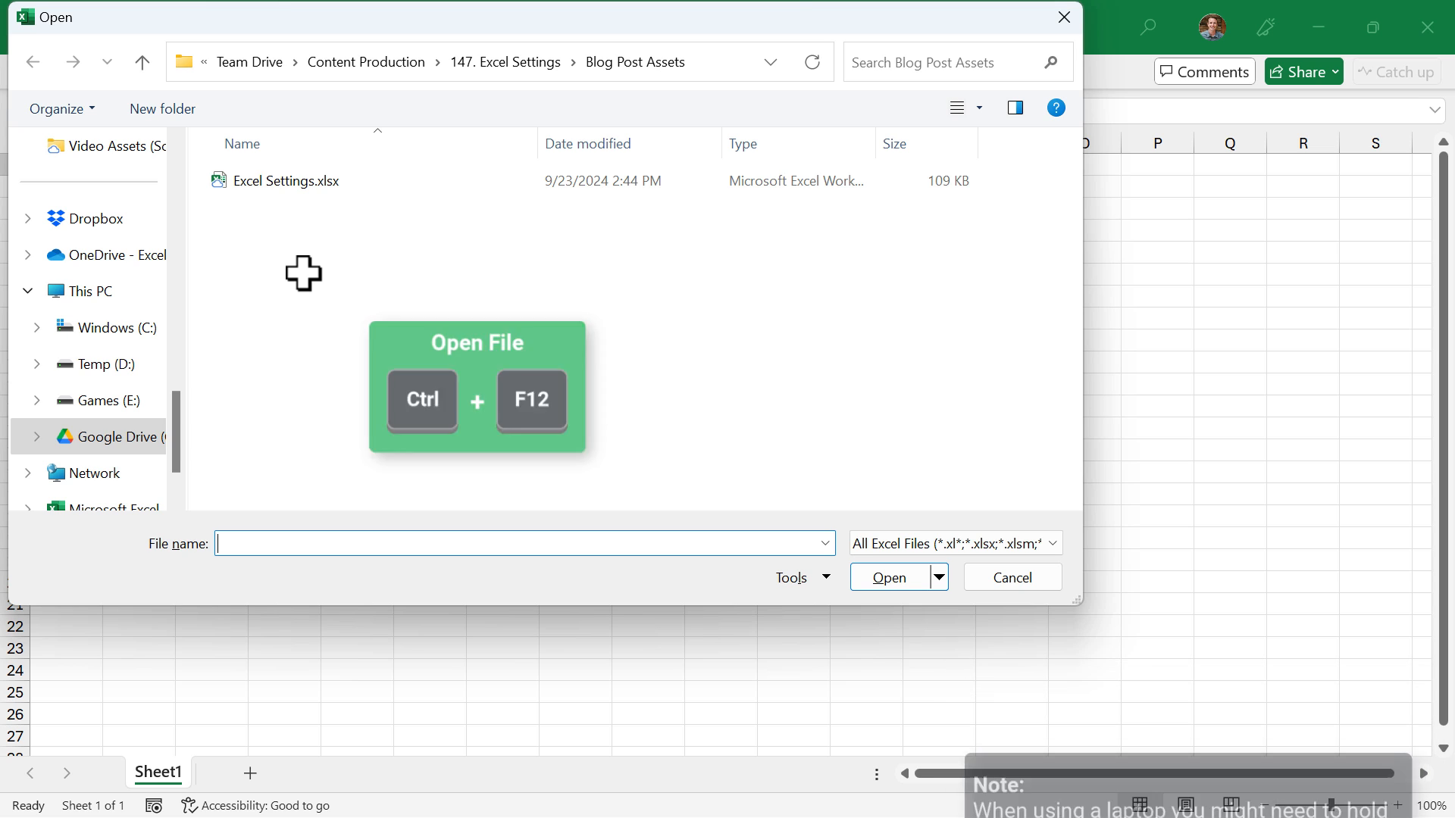
key("Escape")
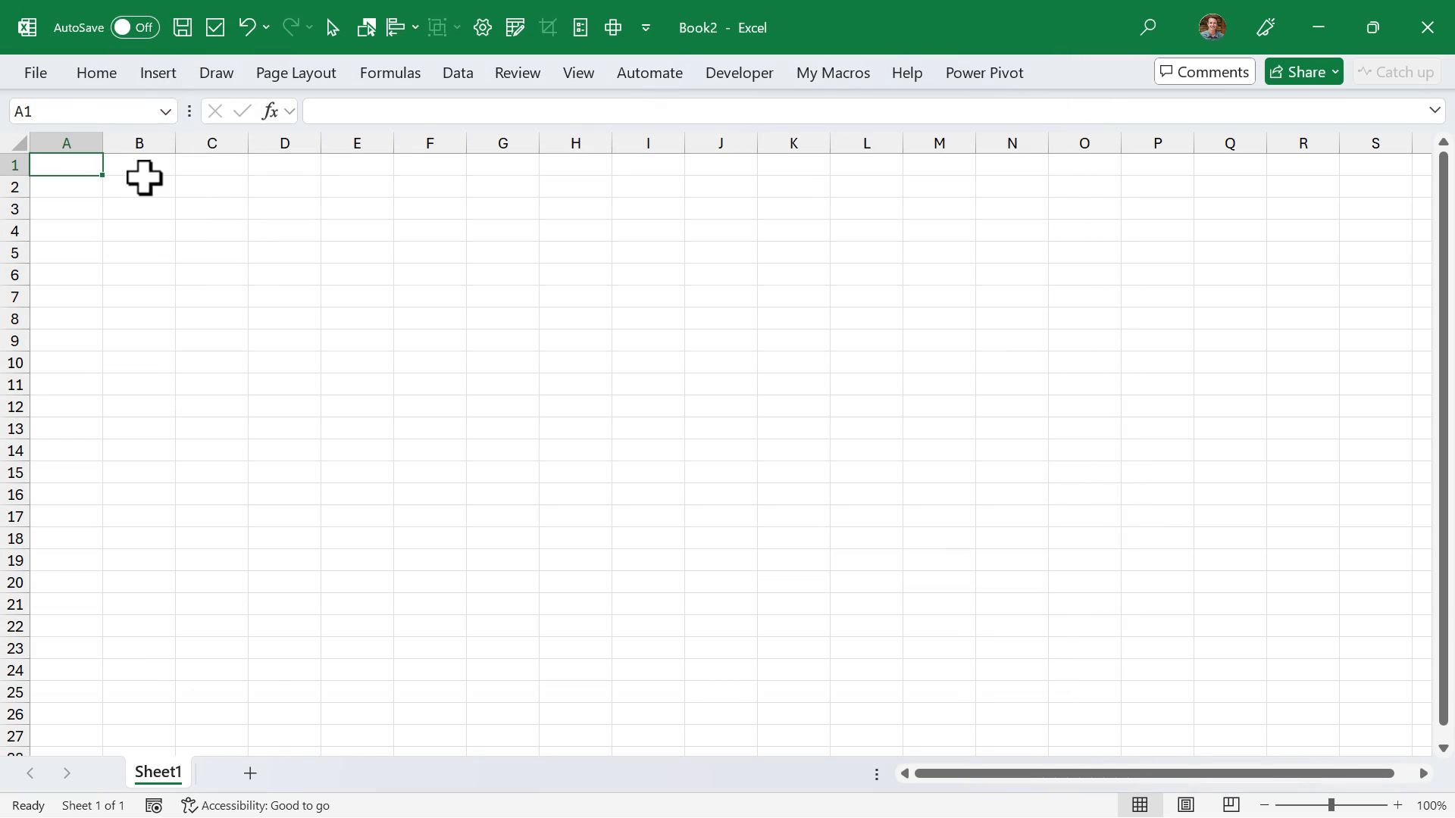
- Enable "Don't show the Backstage when opening or saving files with keyboard shortcuts" in the Save options
left_click(31, 76)
left_click(56, 784)
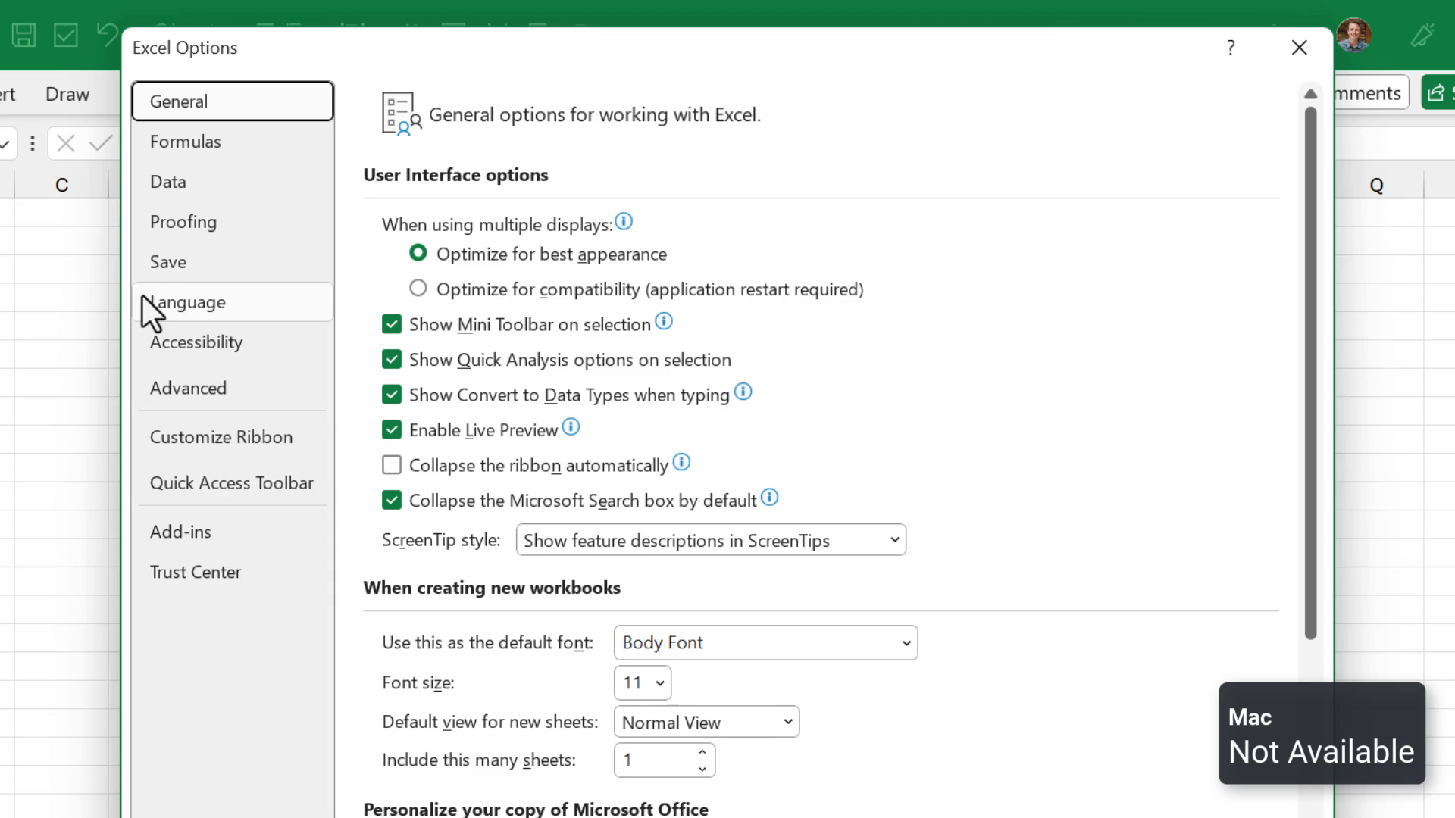
left_click(158, 267)
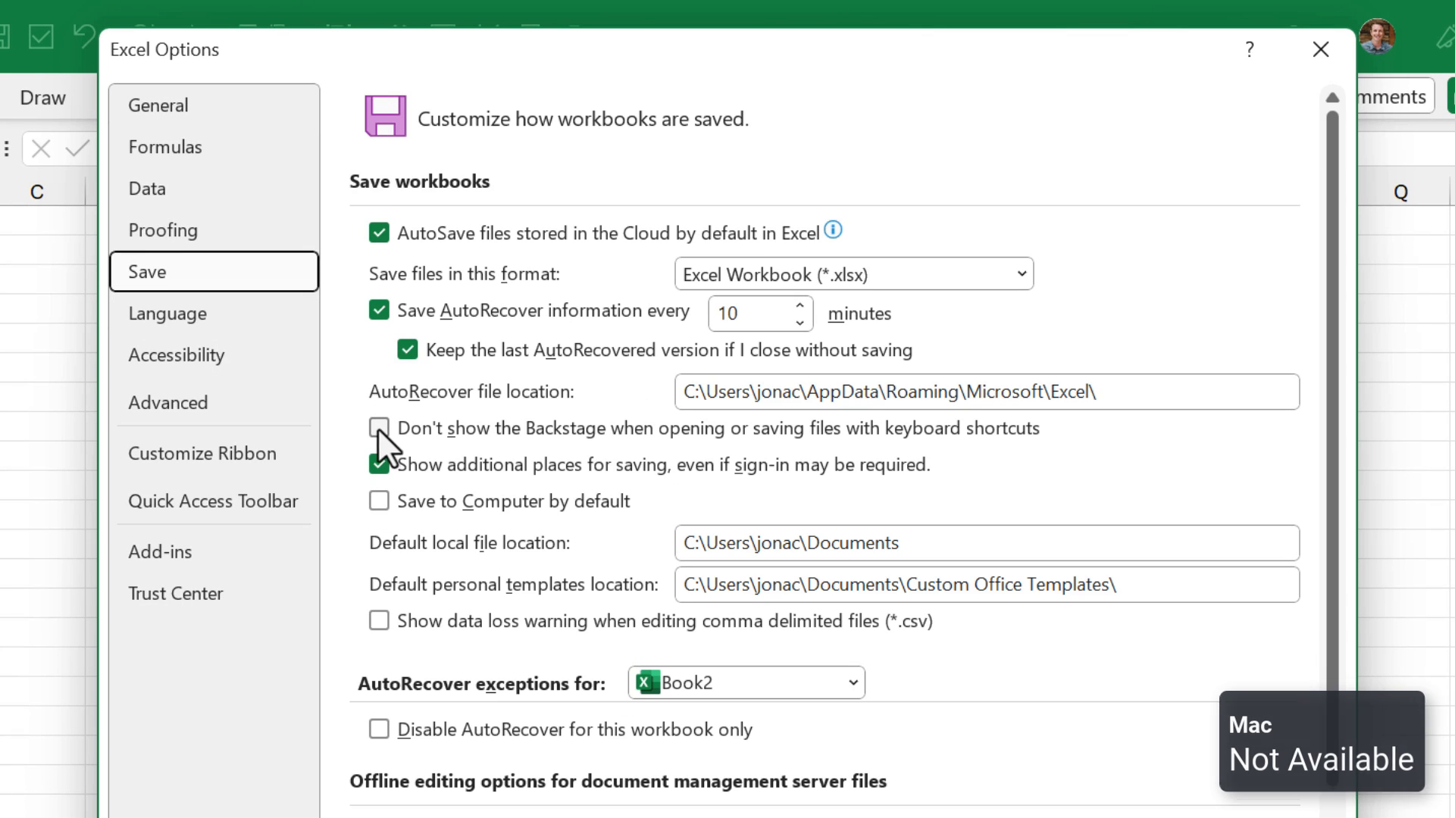
left_click(379, 428)
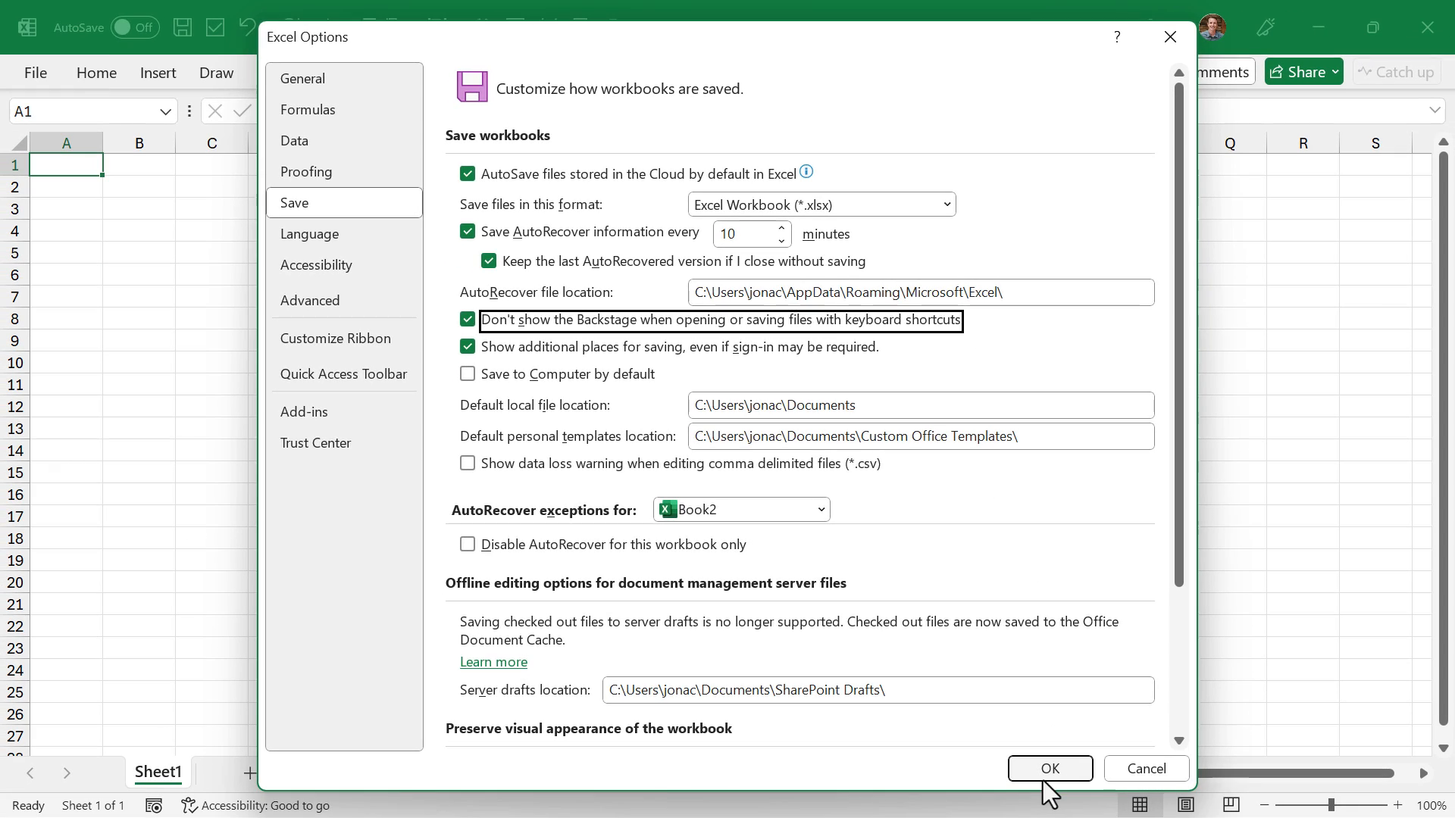
left_click(1048, 768)
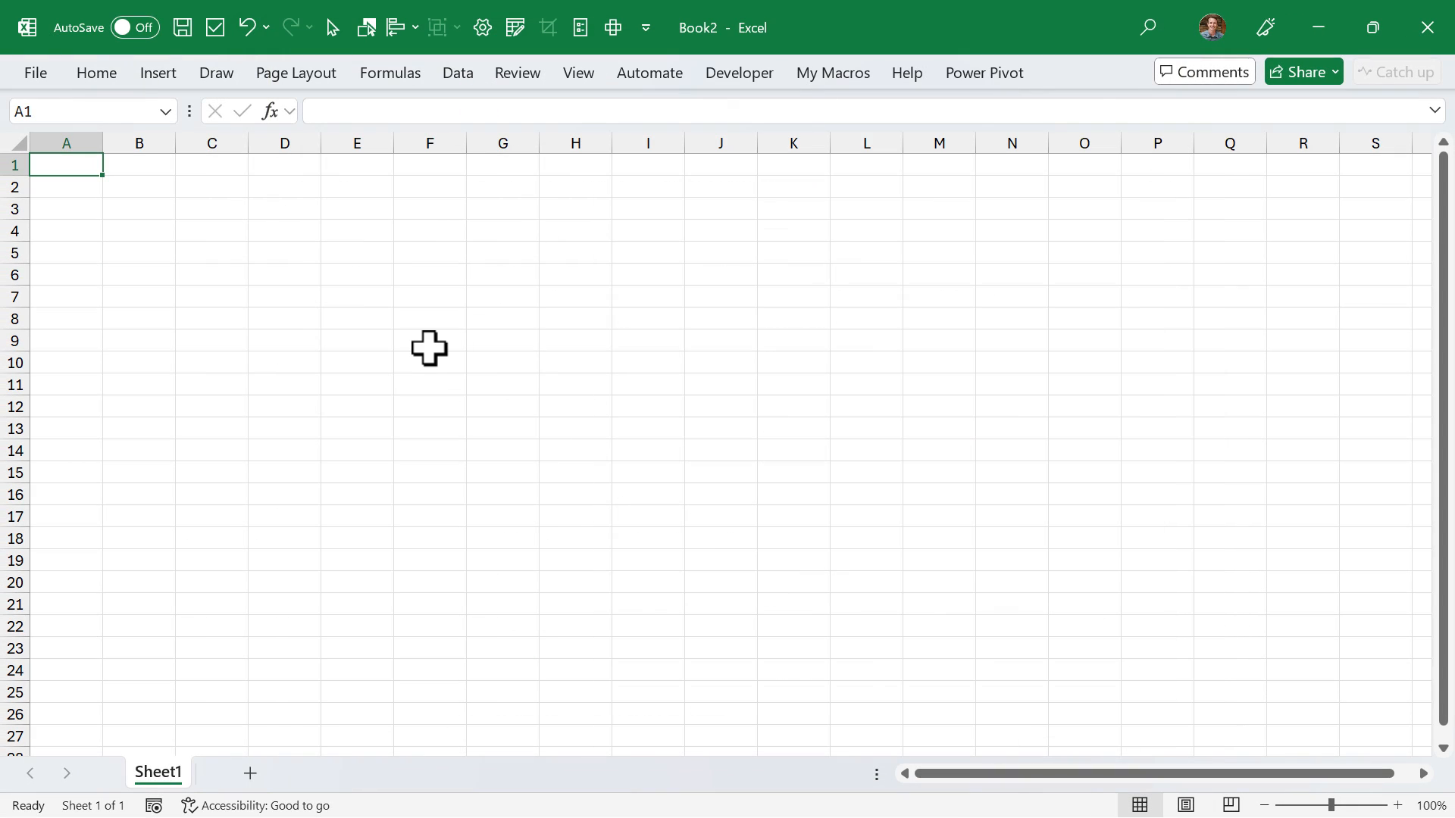
- Check which dialogs the standard save and open commands bring up for Book2 with the Backstage option enabled
key("ctrl+s")
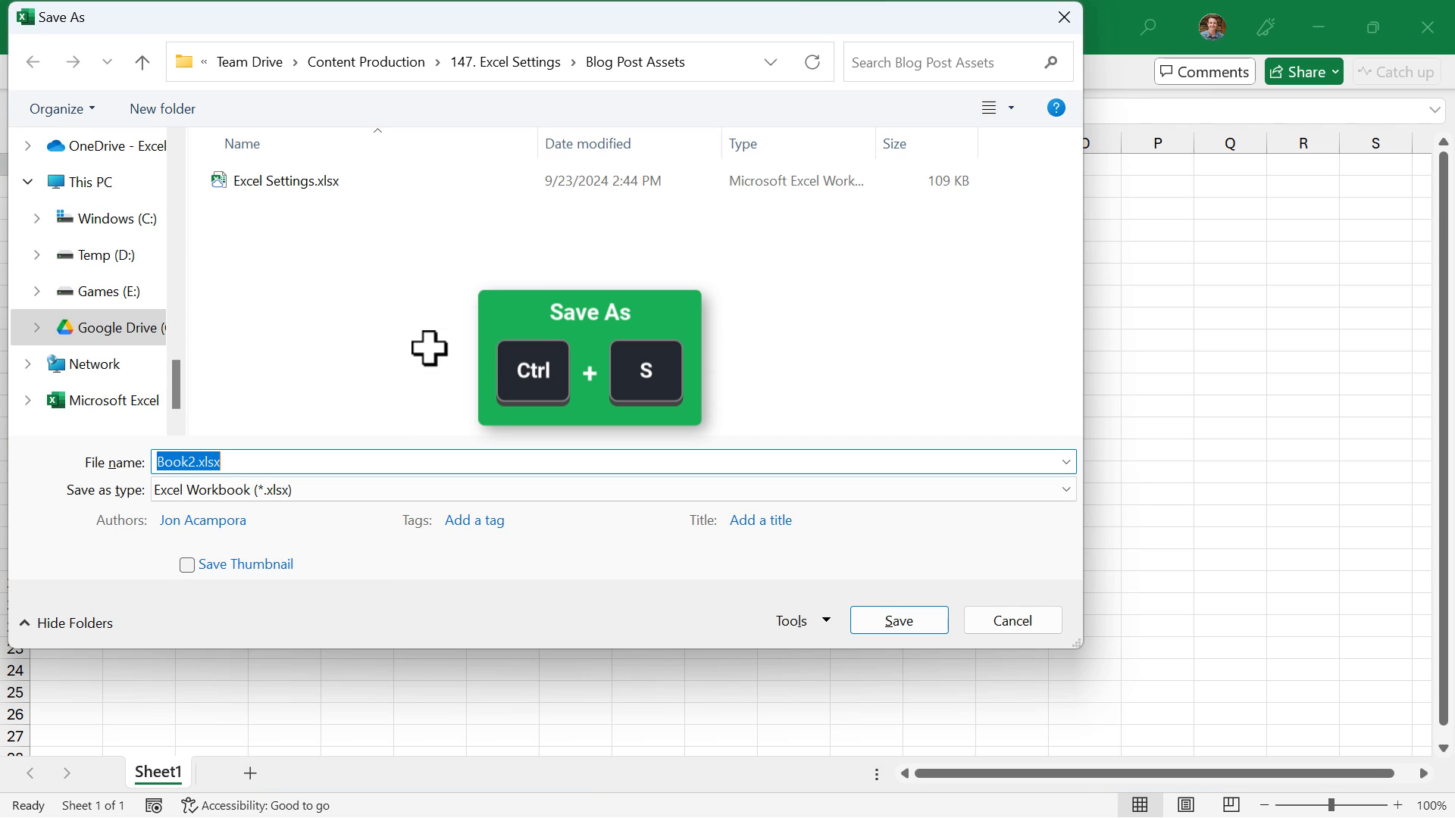
left_click(1079, 23)
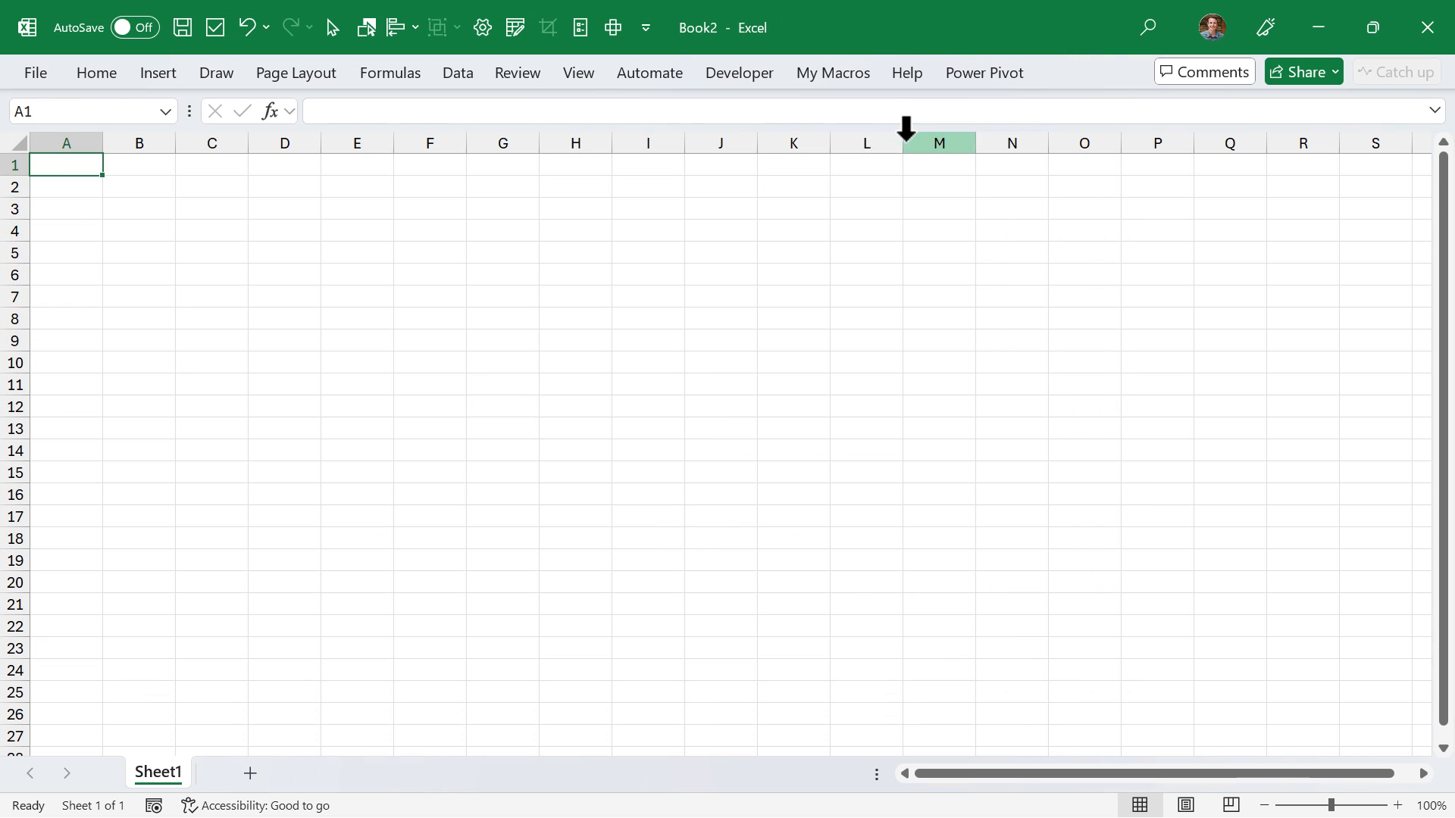
key("ctrl+o")
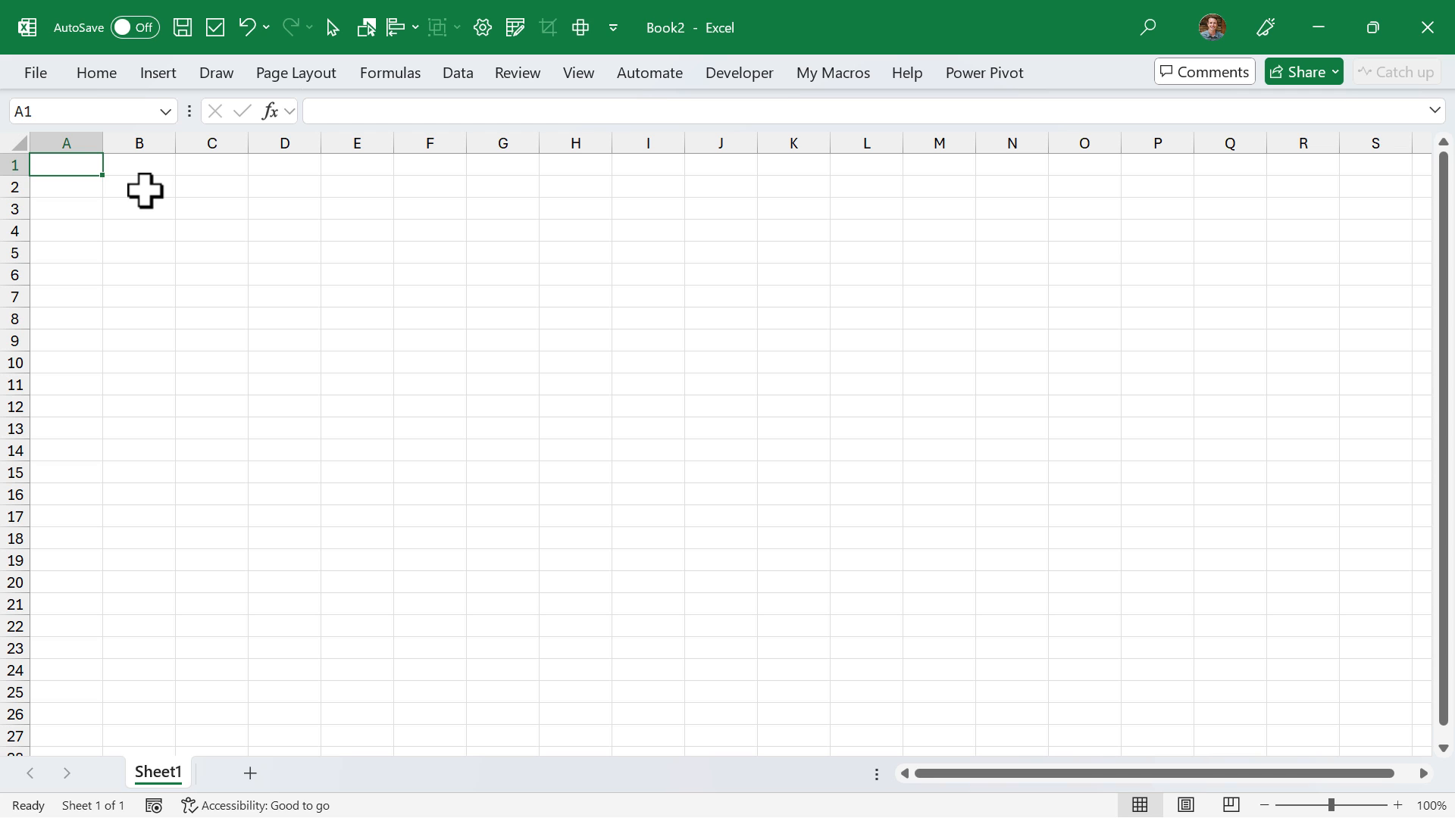
- View the General page of the Excel Options and close it without changes
key("alt")
key("f")
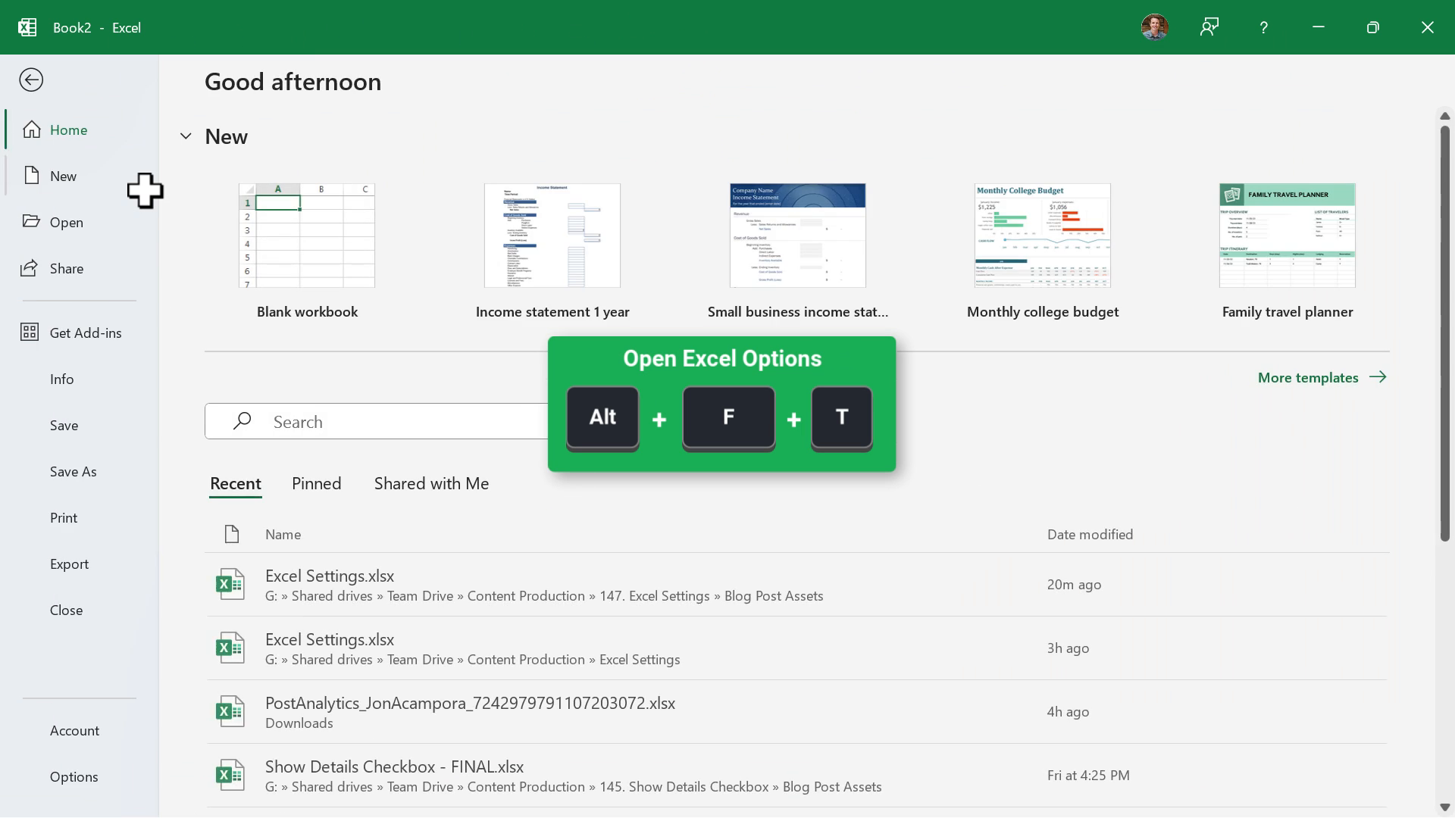
key("t")
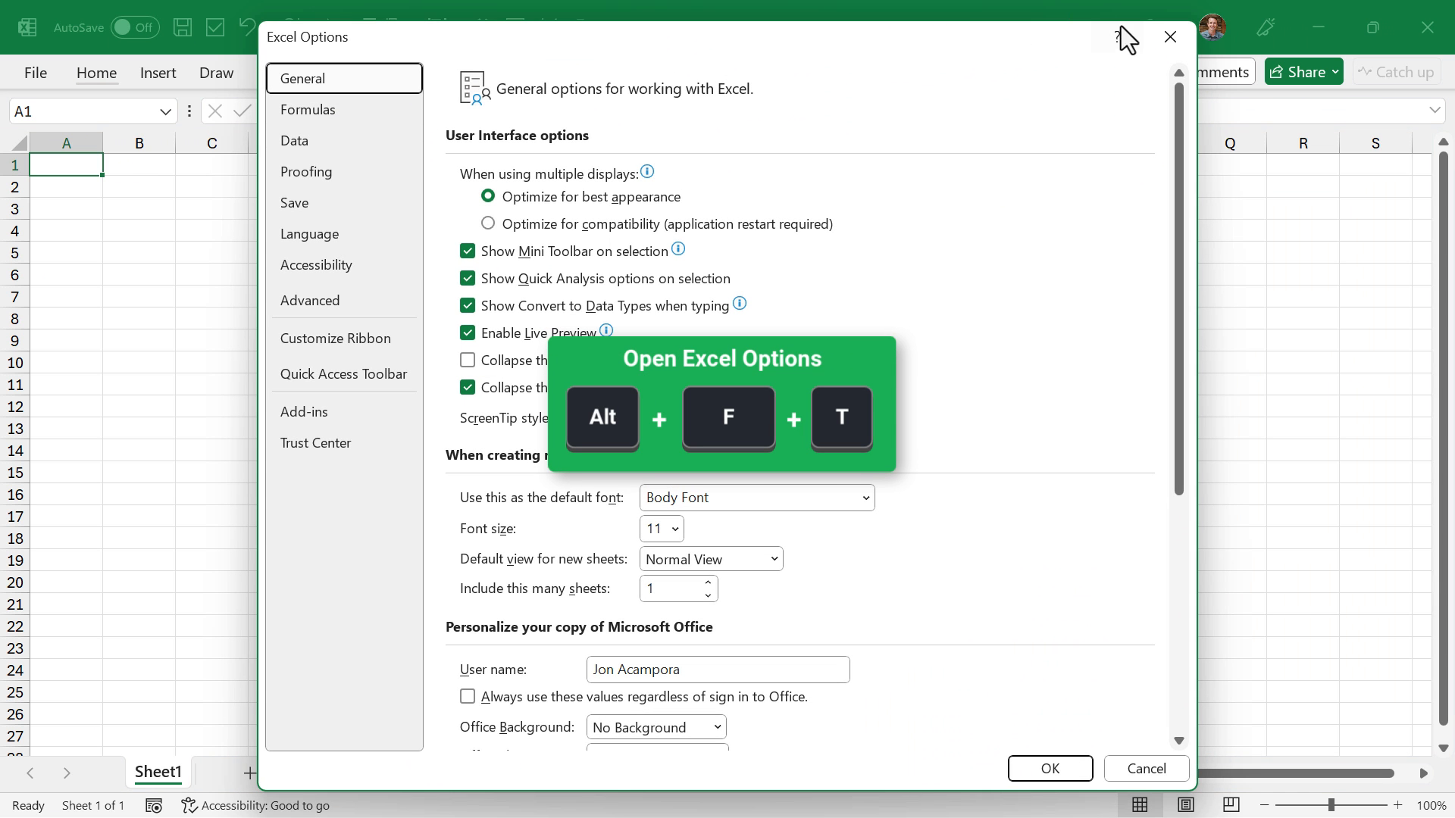
left_click(1169, 37)
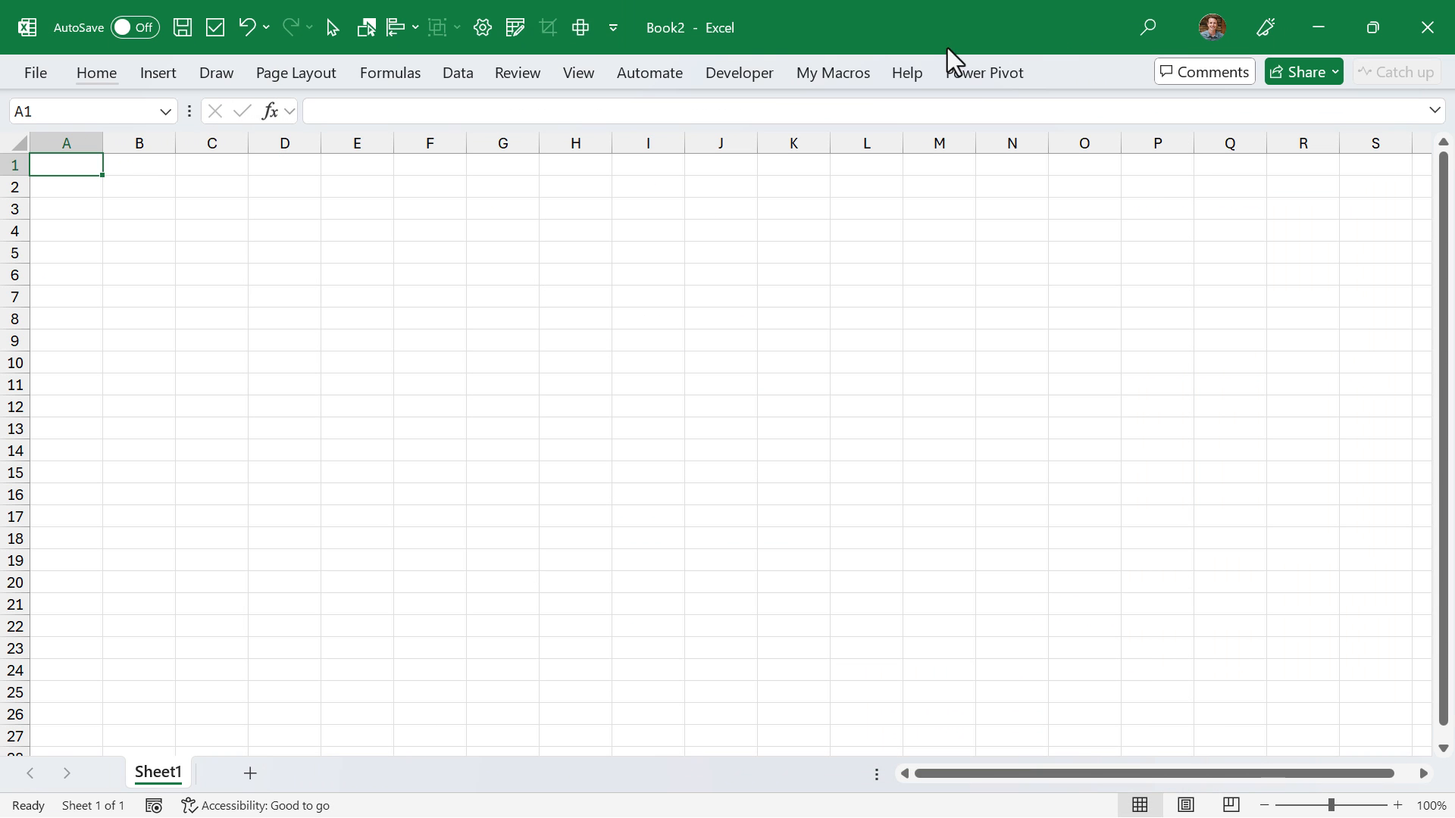
- Add the Options command from the File Tab commands to the Quick Access Toolbar for all documents and try it out
left_click(613, 28)
left_click(689, 535)
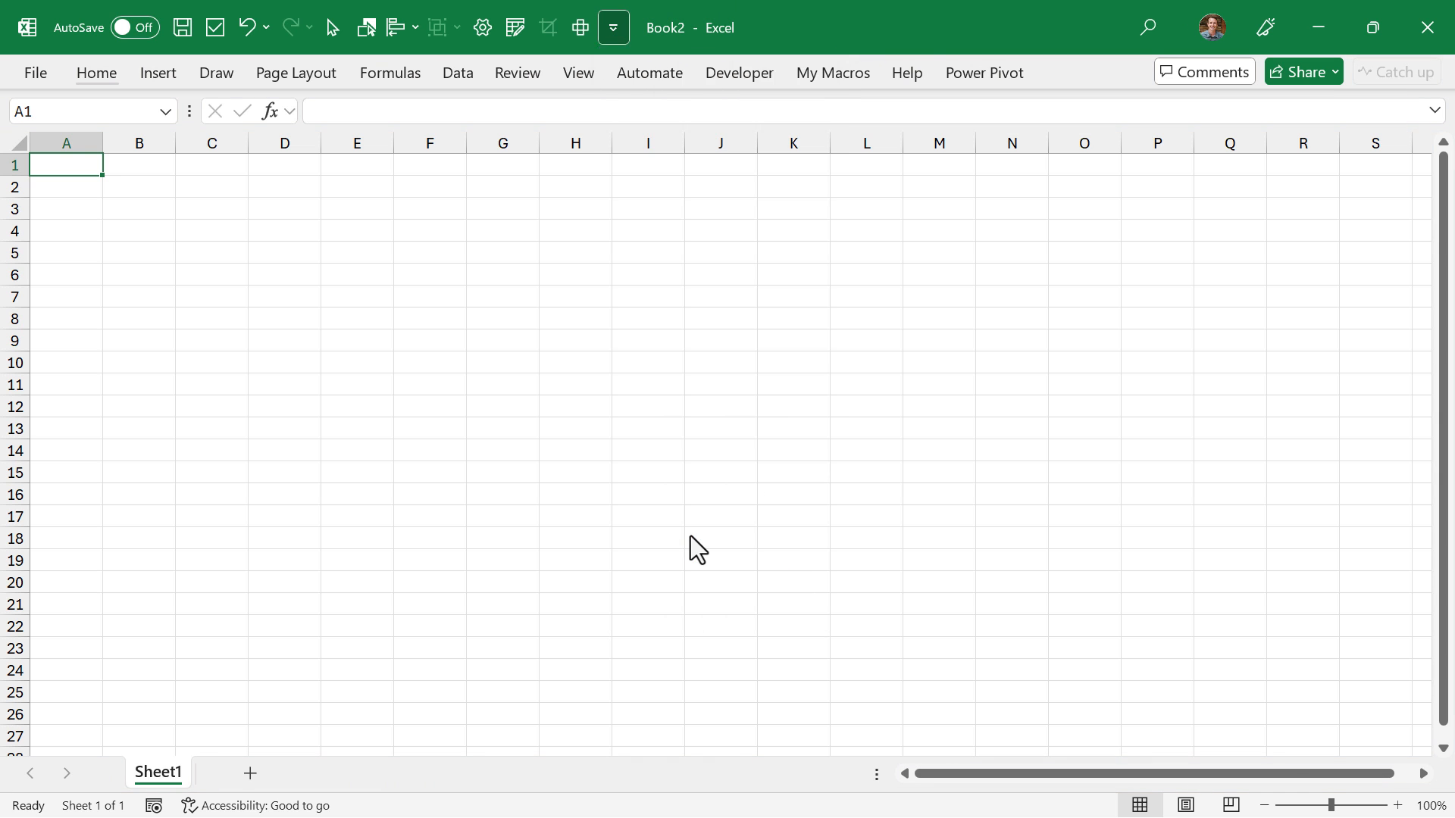
left_click(674, 150)
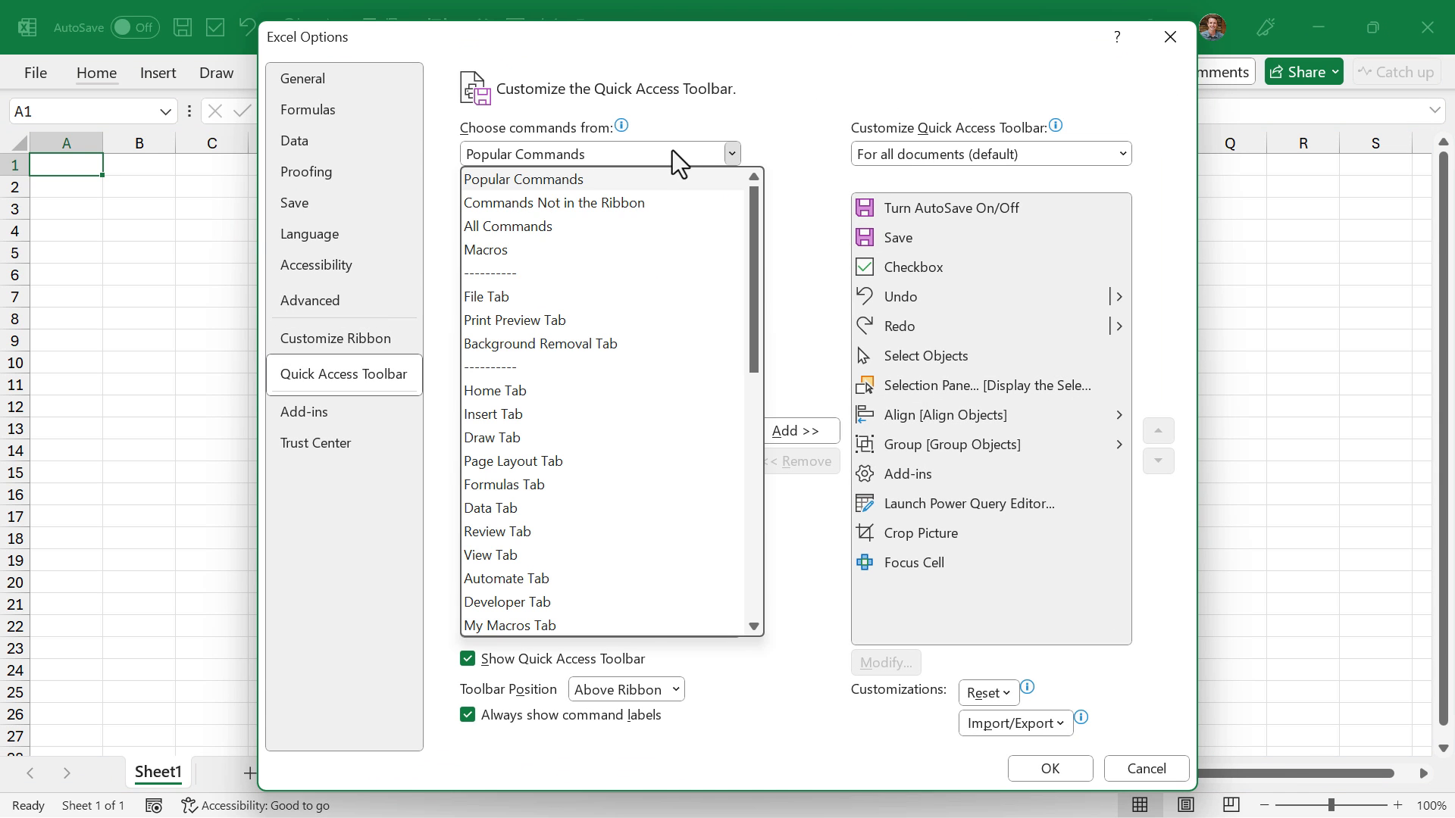
left_click(511, 296)
left_click_drag(731, 276, 716, 438)
left_click(715, 438)
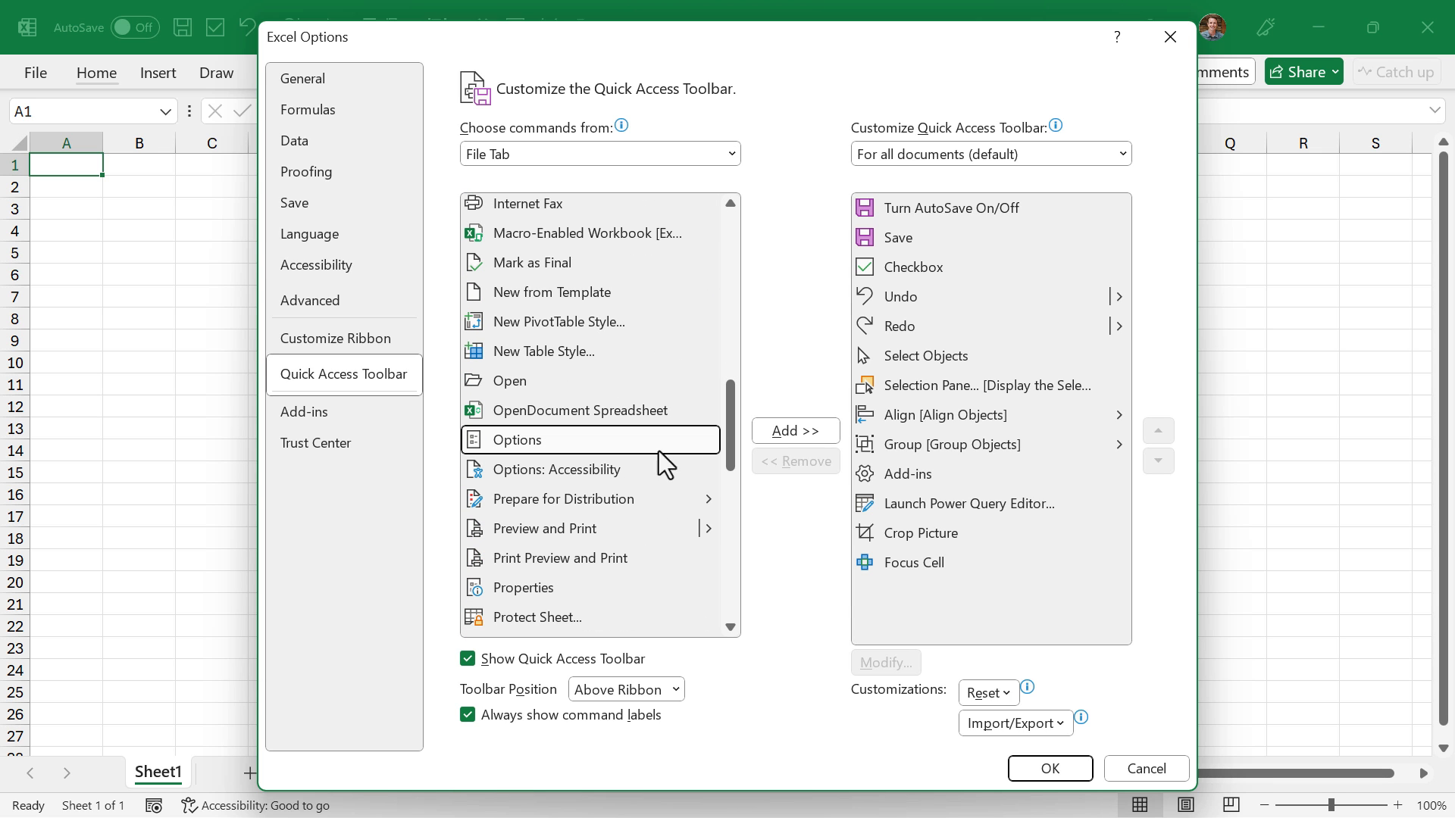
left_click(780, 432)
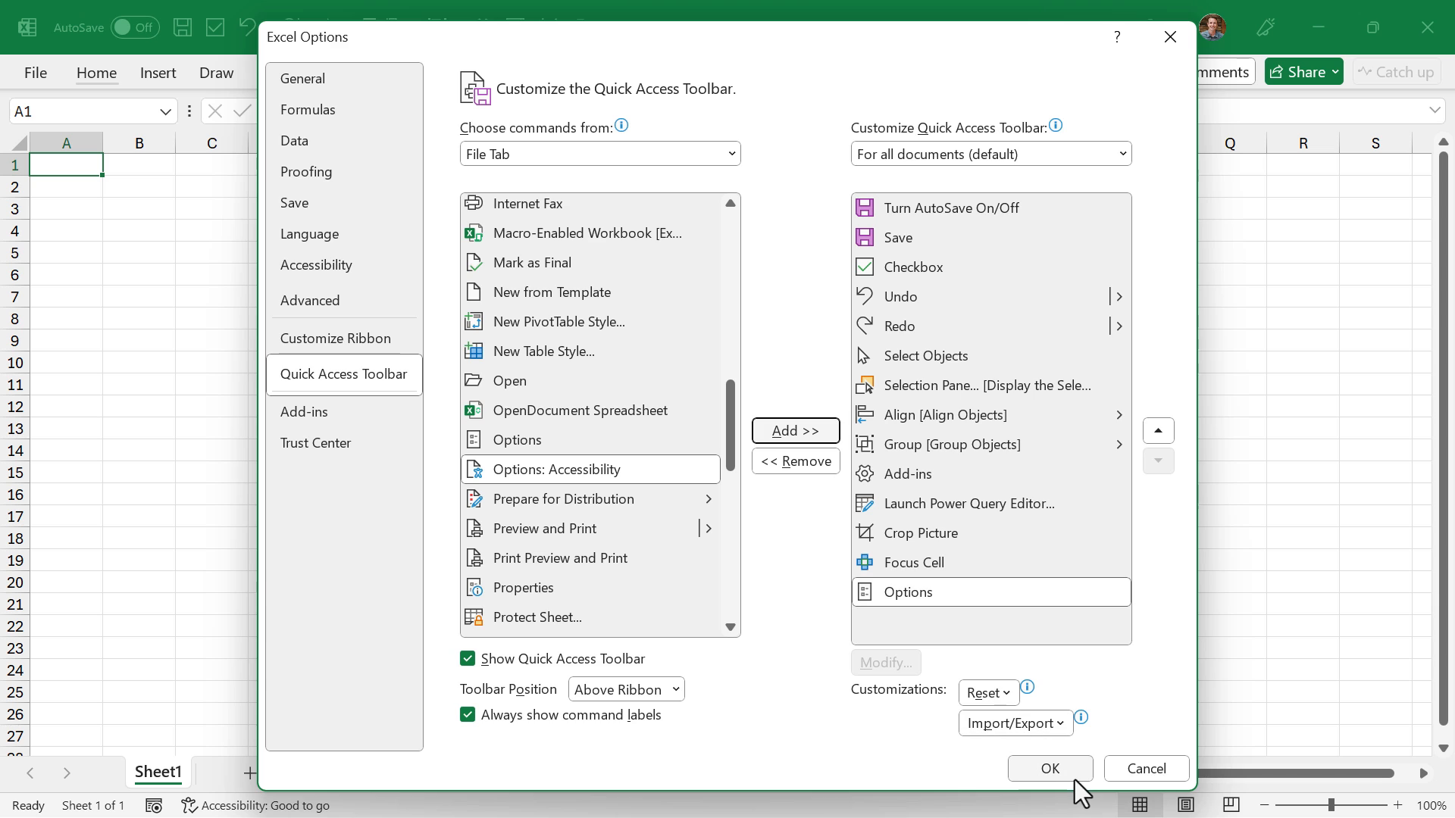
left_click(1050, 769)
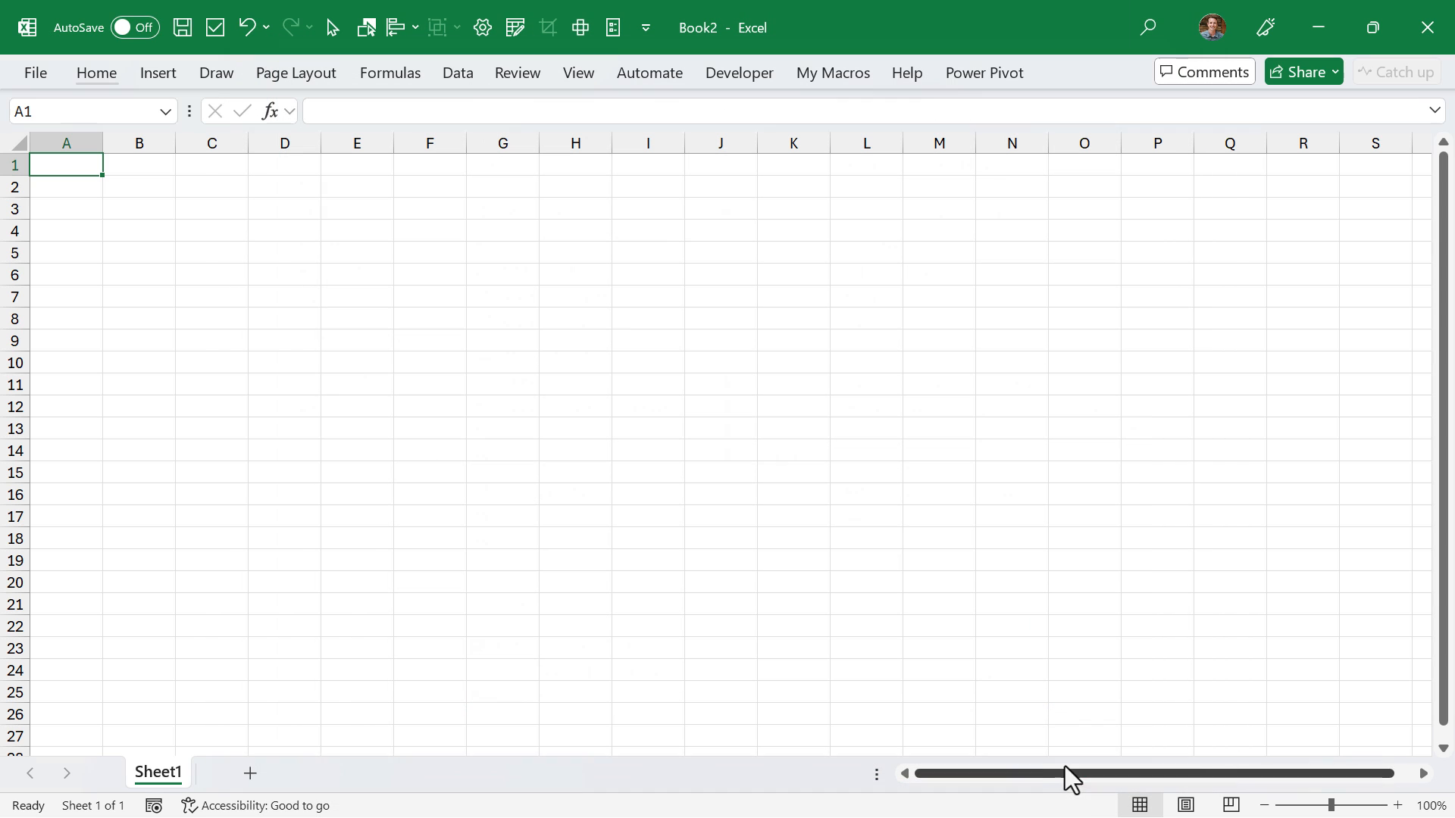
left_click(607, 23)
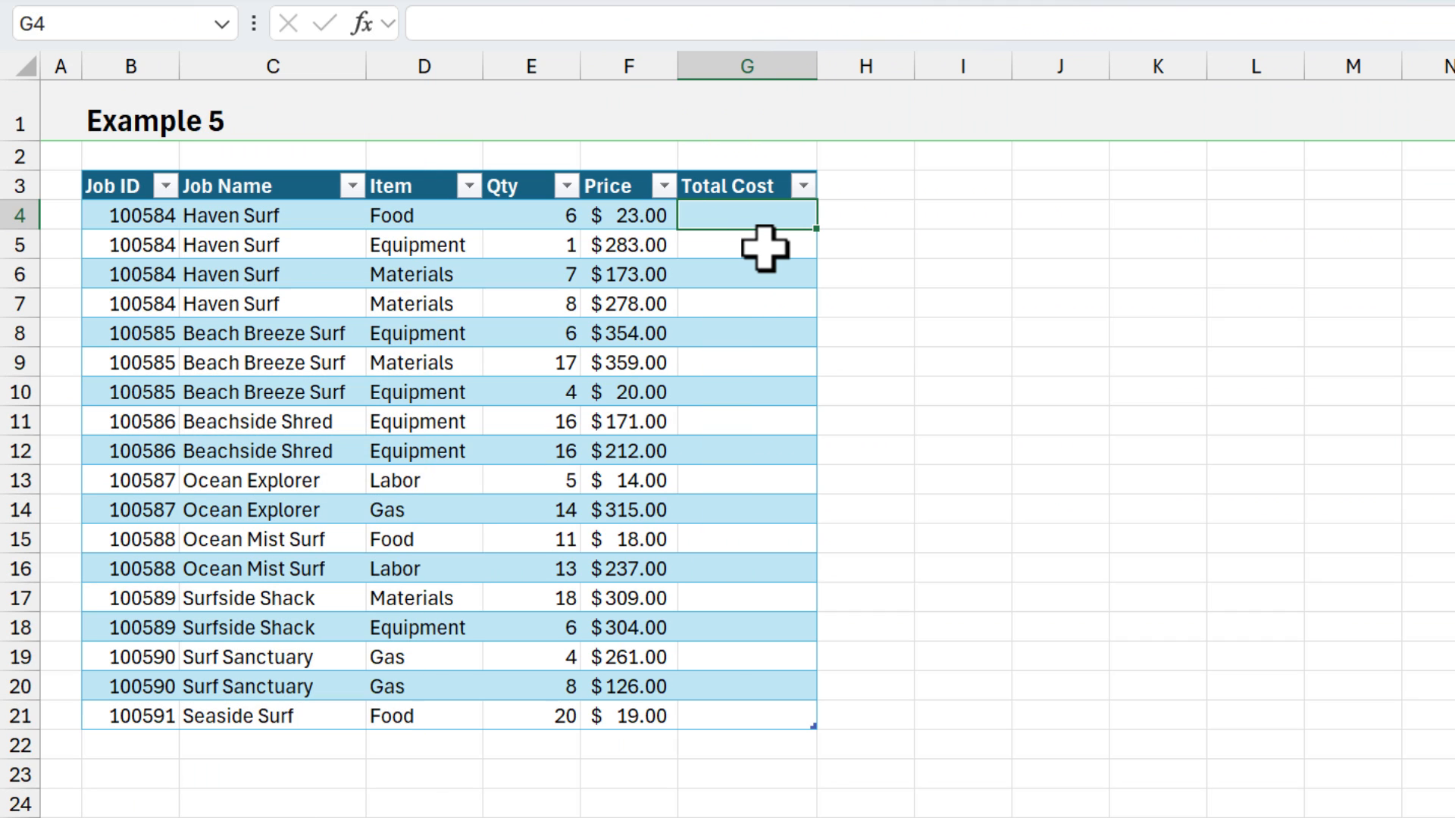
type("=")
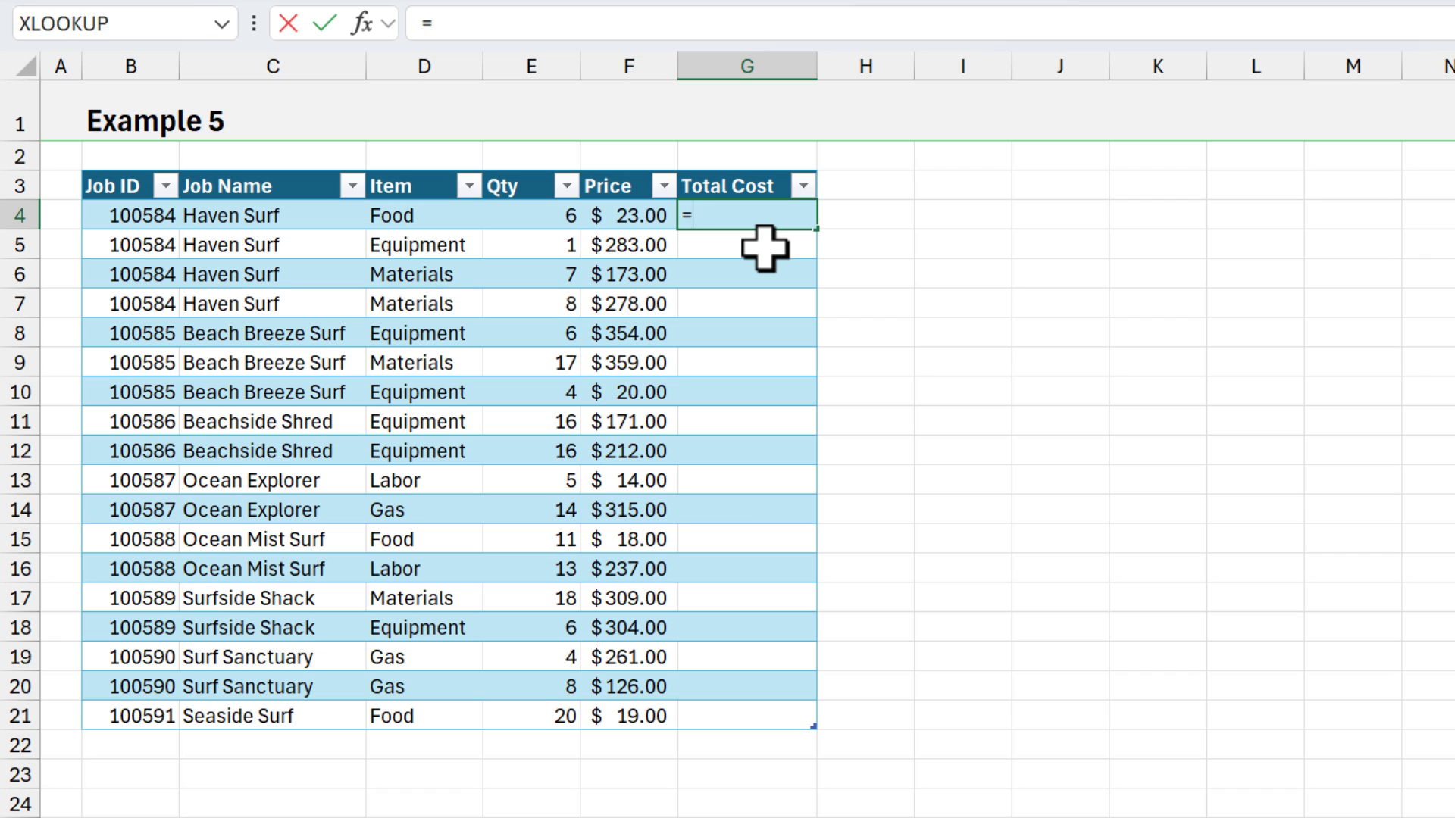
key("Left")
key("Left")
type("*")
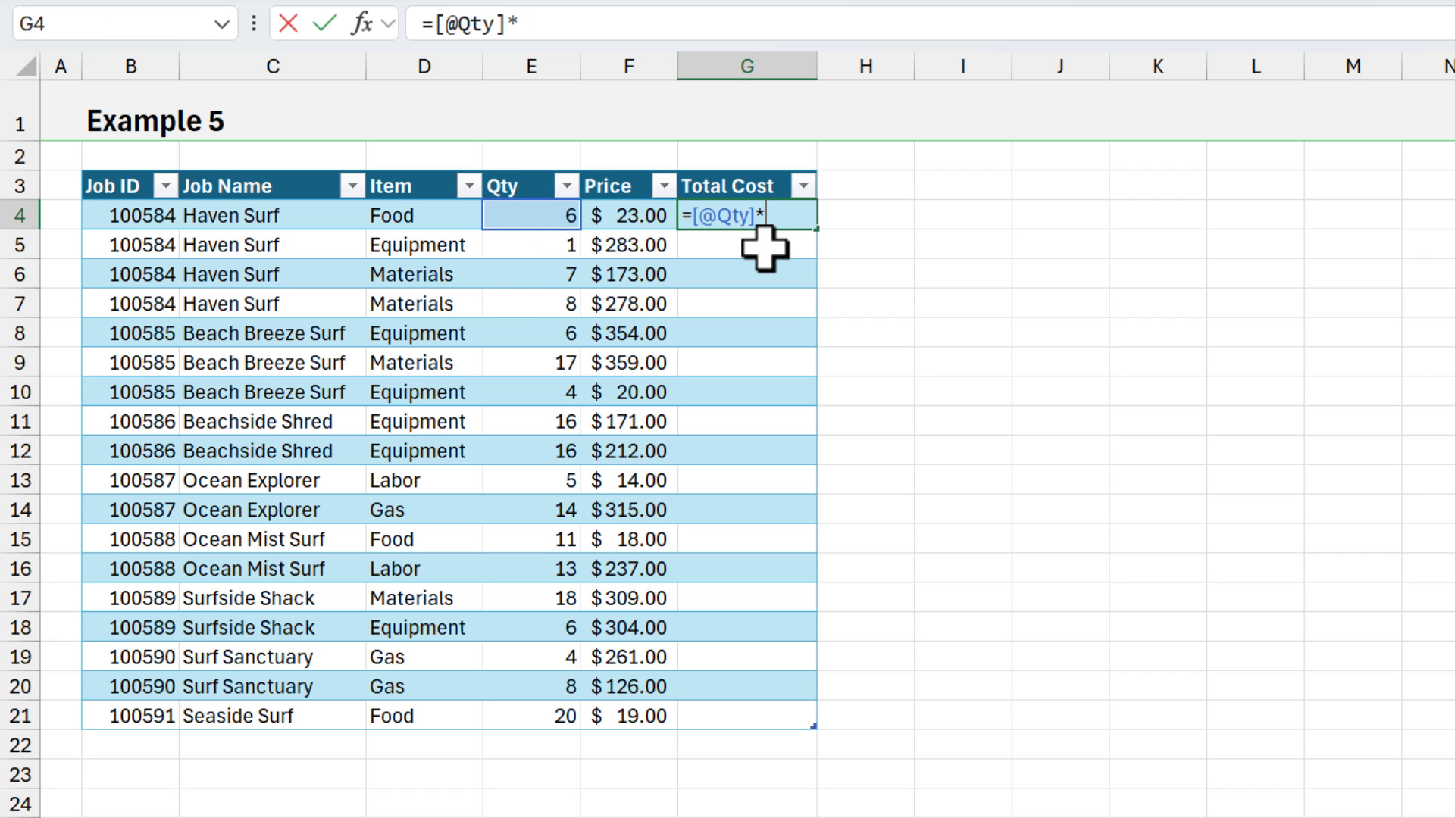
key("Left")
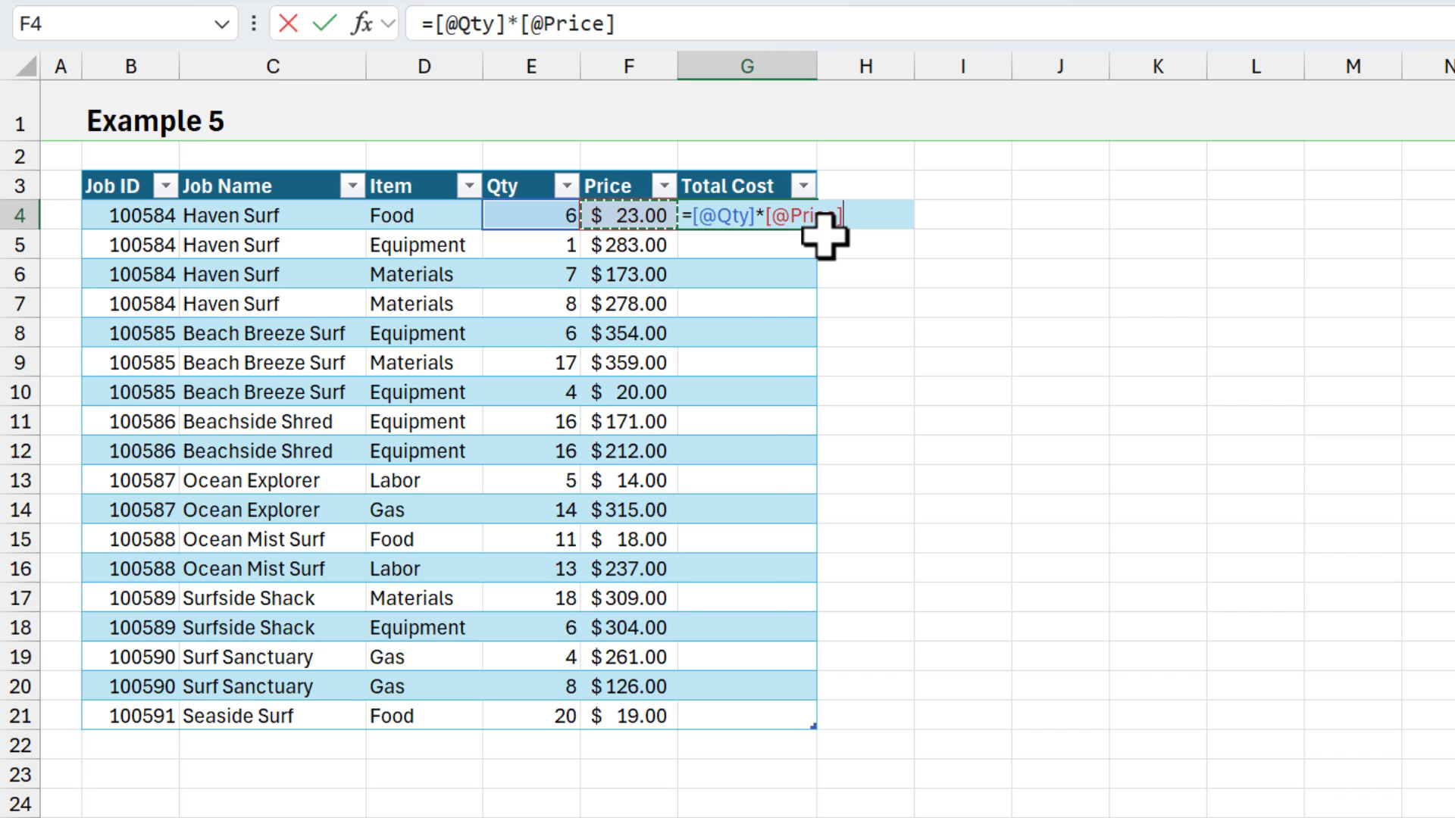
key("Return")
key("Up")
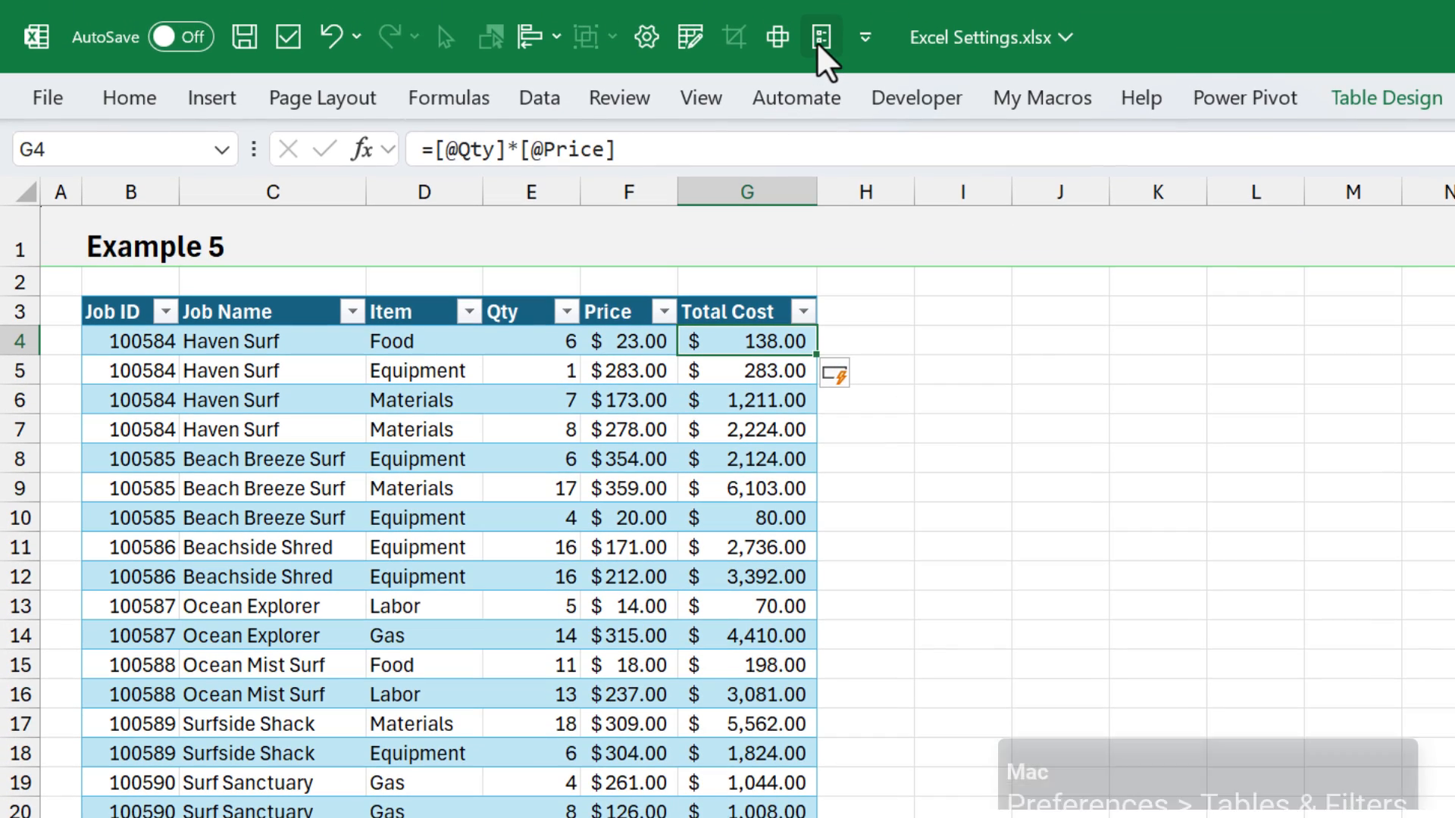
- Turn off "Use table names in formulas" in the Formulas options of Excel
left_click(816, 41)
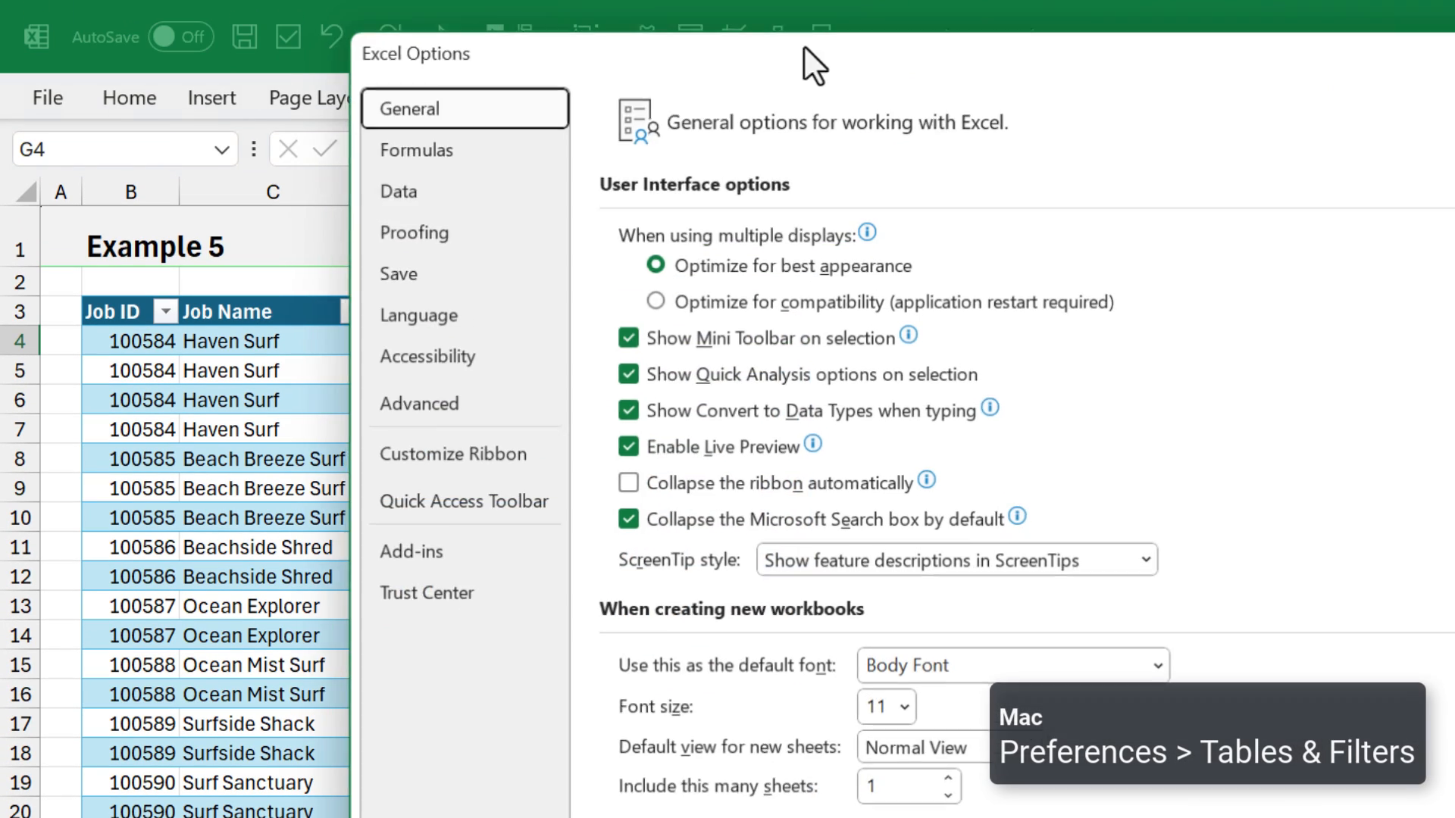
left_click(402, 155)
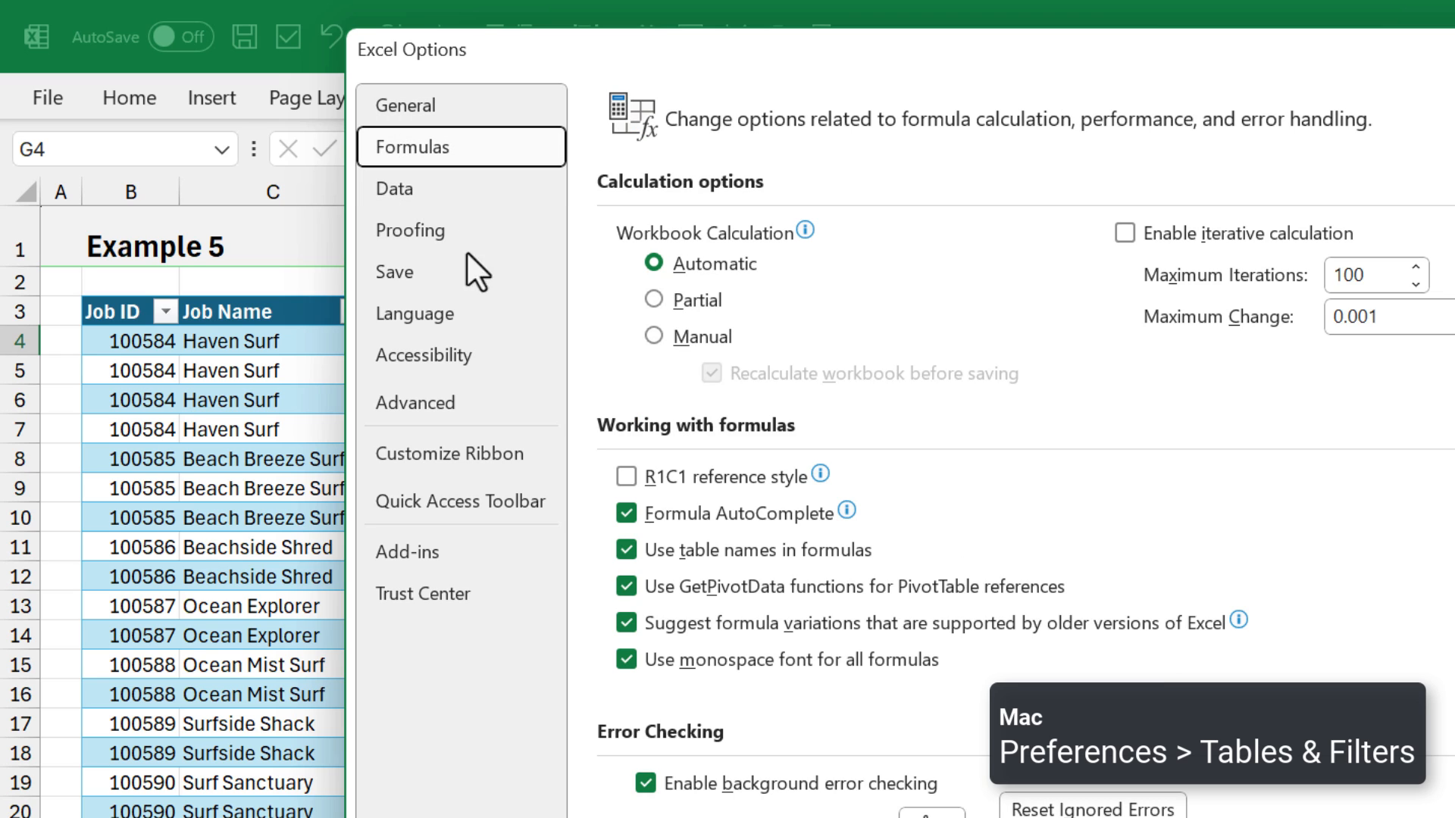
left_click(622, 552)
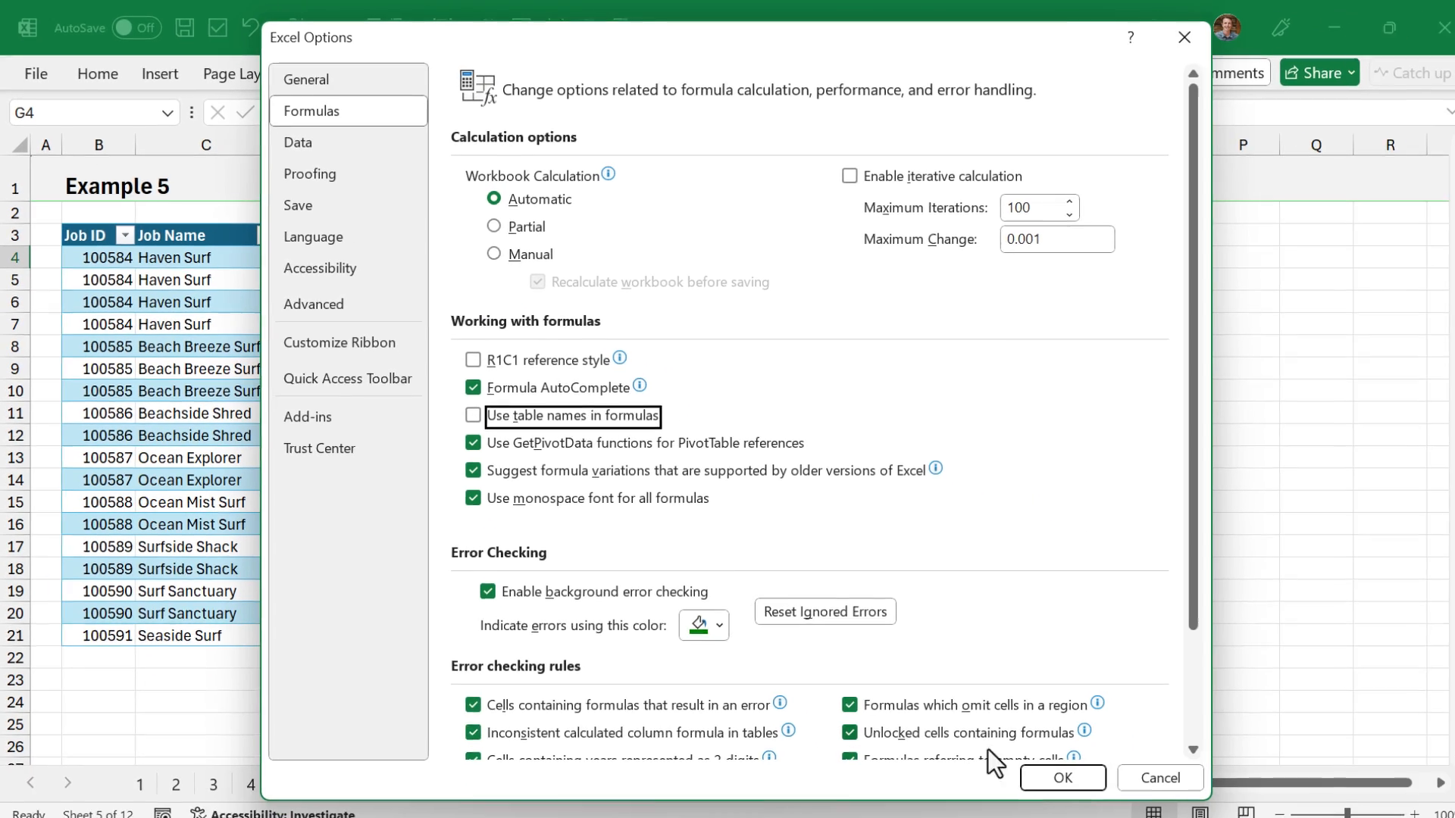
left_click(1025, 773)
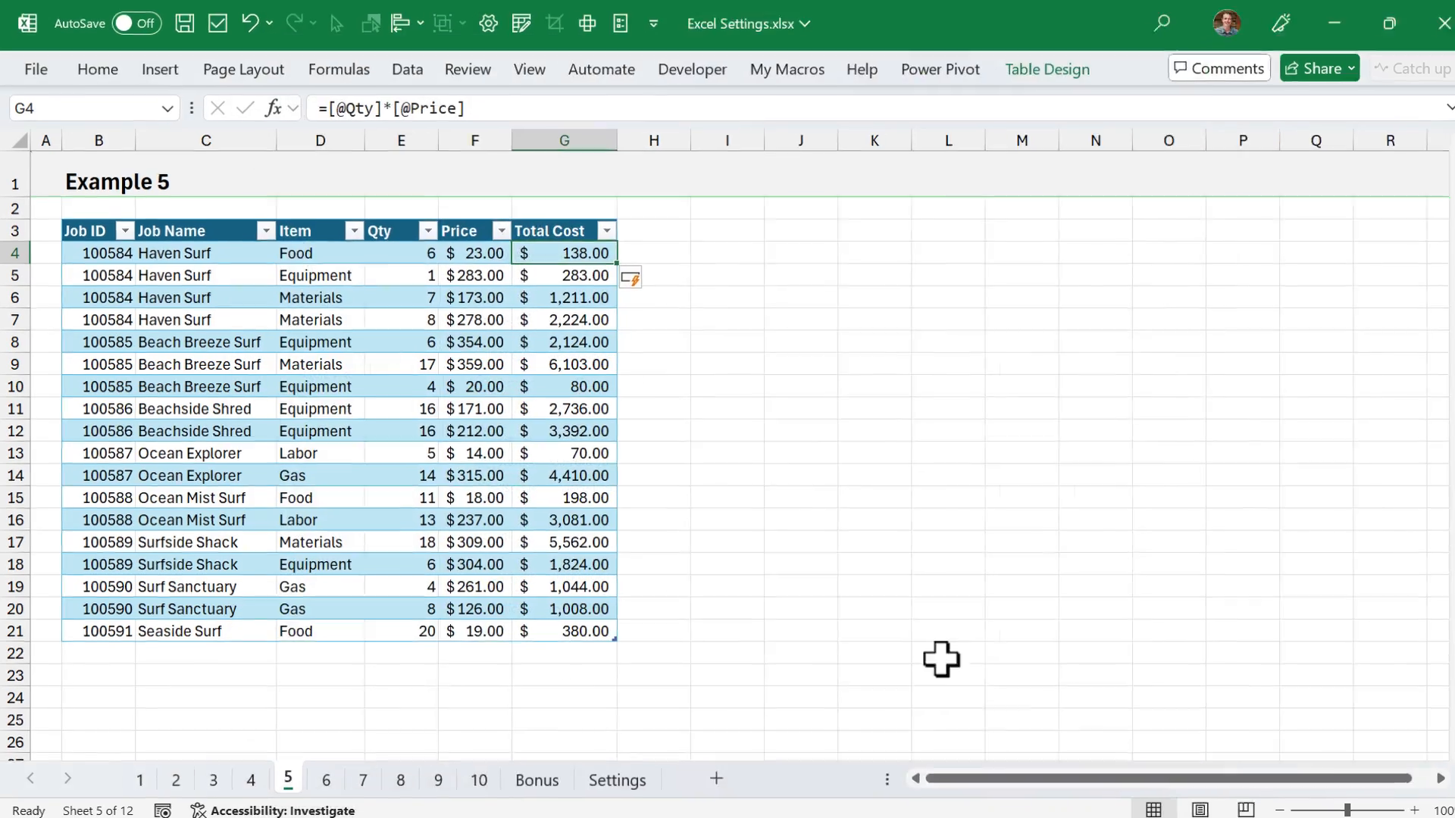
- Add a calculated column beside Total Cost with the formula =E4*F4 in H4 and autofit column H
left_click(656, 260)
type("=")
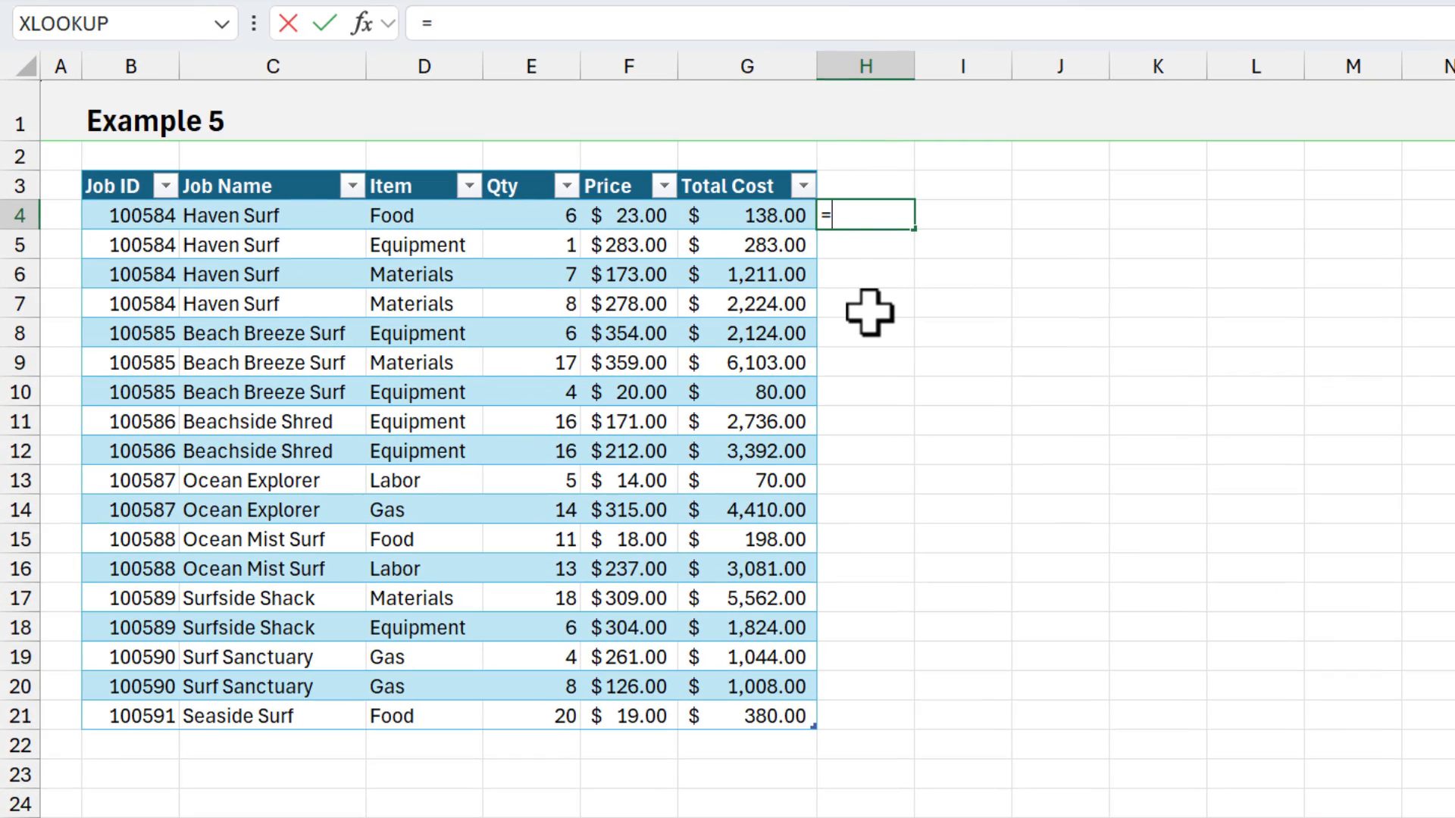
key("Left")
key("Left")
key("Left")
type("*")
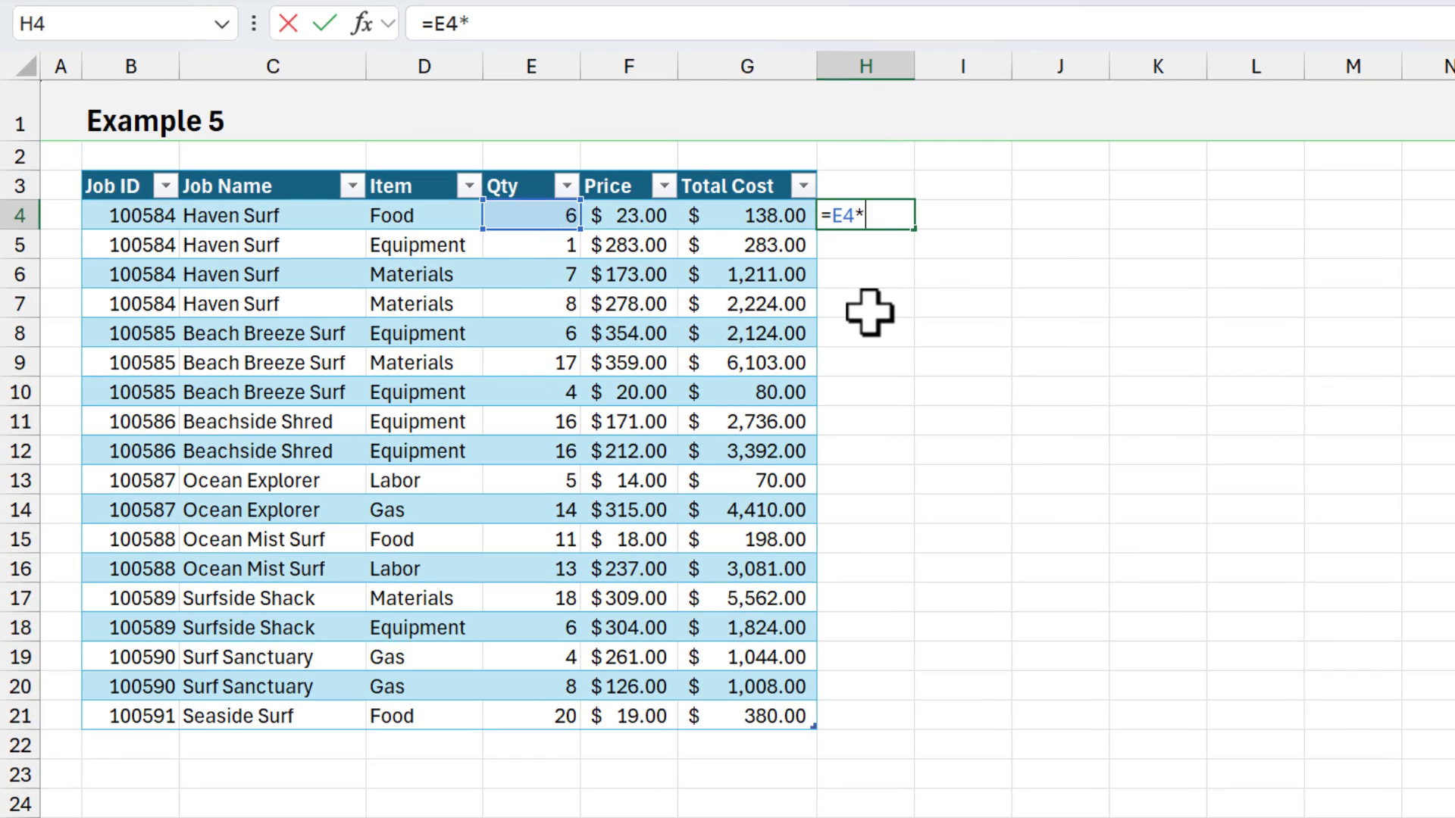
key("Left")
key("Left")
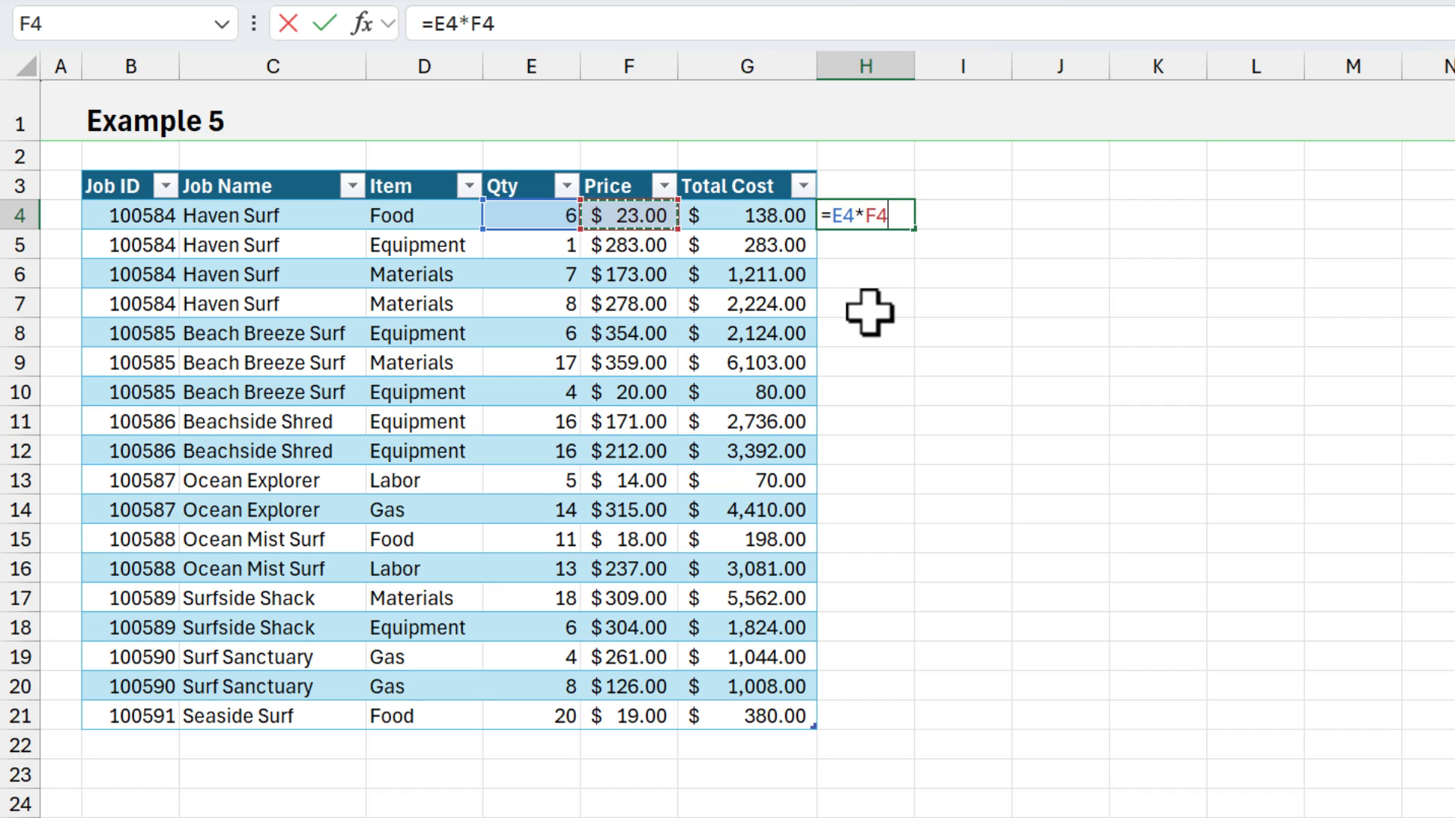
key("Return")
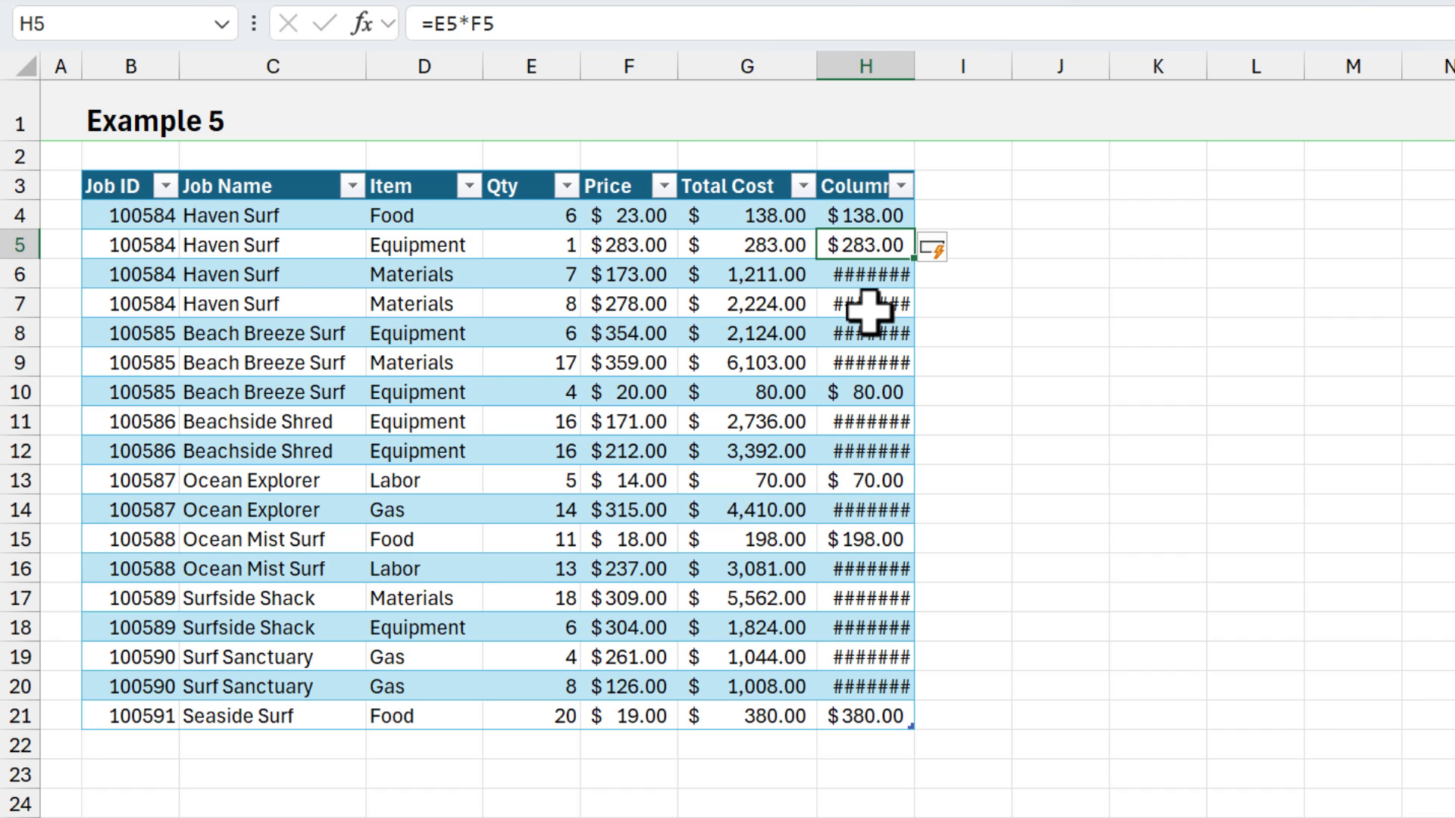
double_click(915, 66)
- Compare the structured-reference formula in G4 with the cell-reference formula in H4
left_click(769, 216)
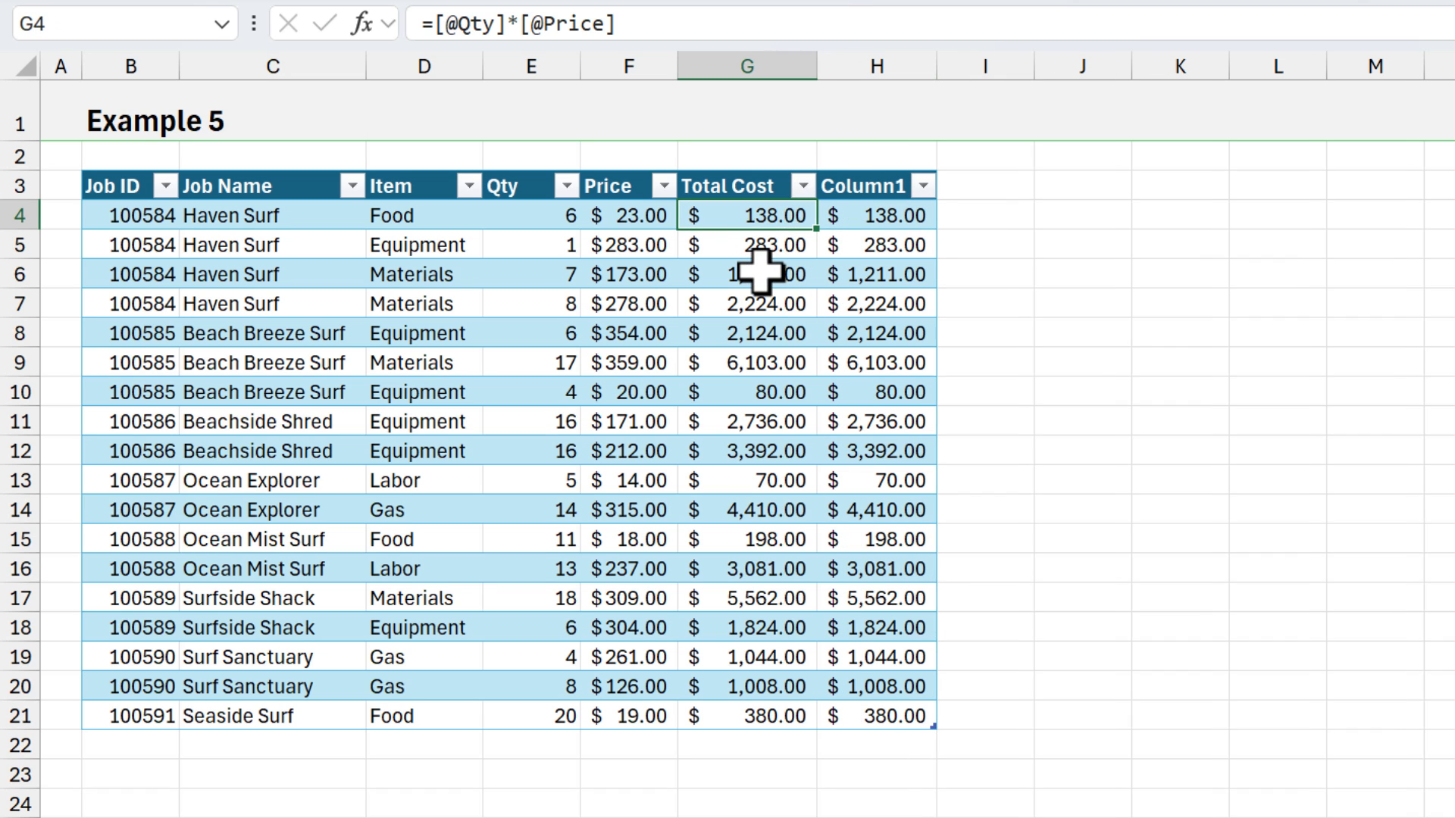
key("F2")
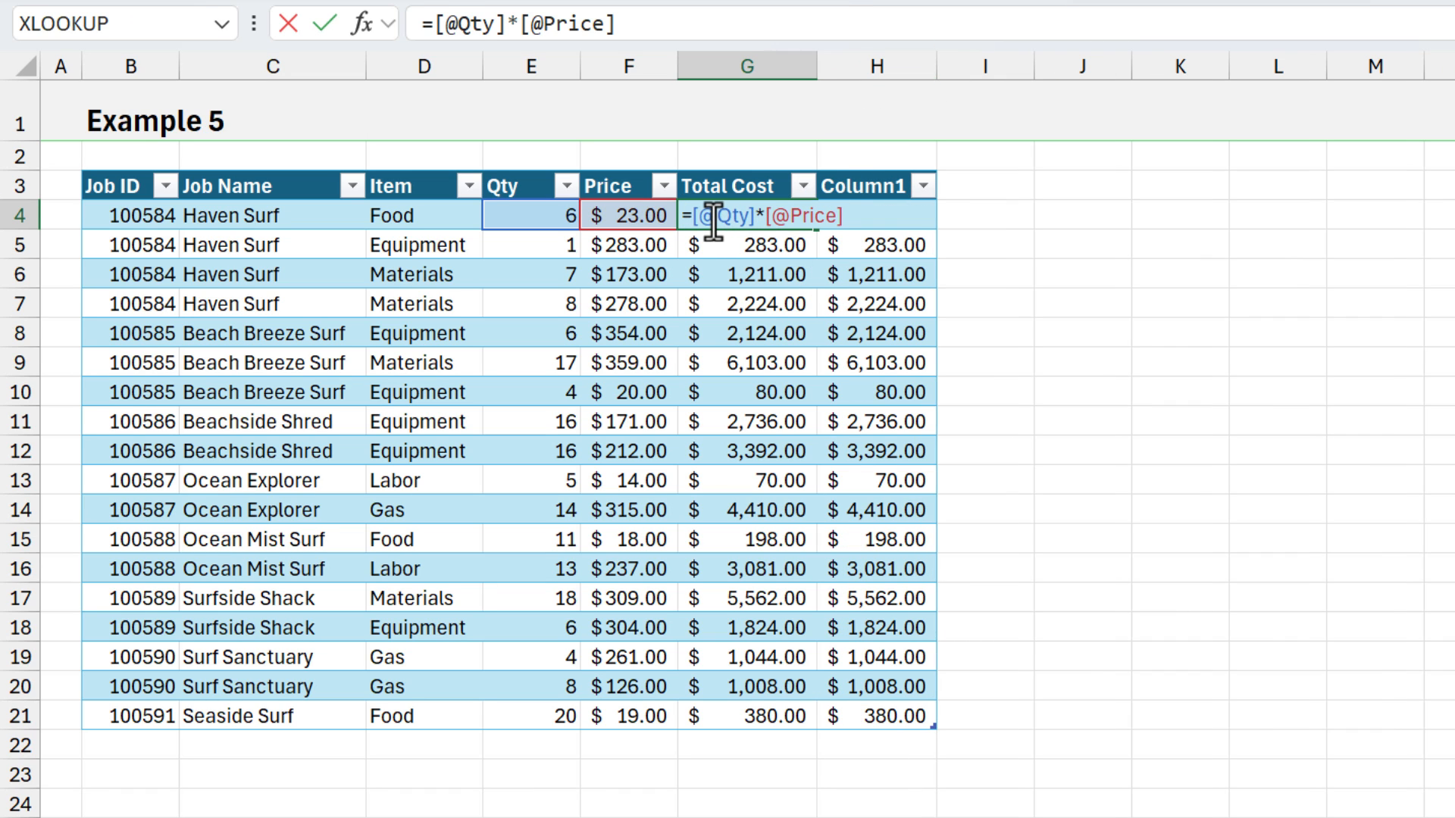
key("Escape")
left_click(851, 220)
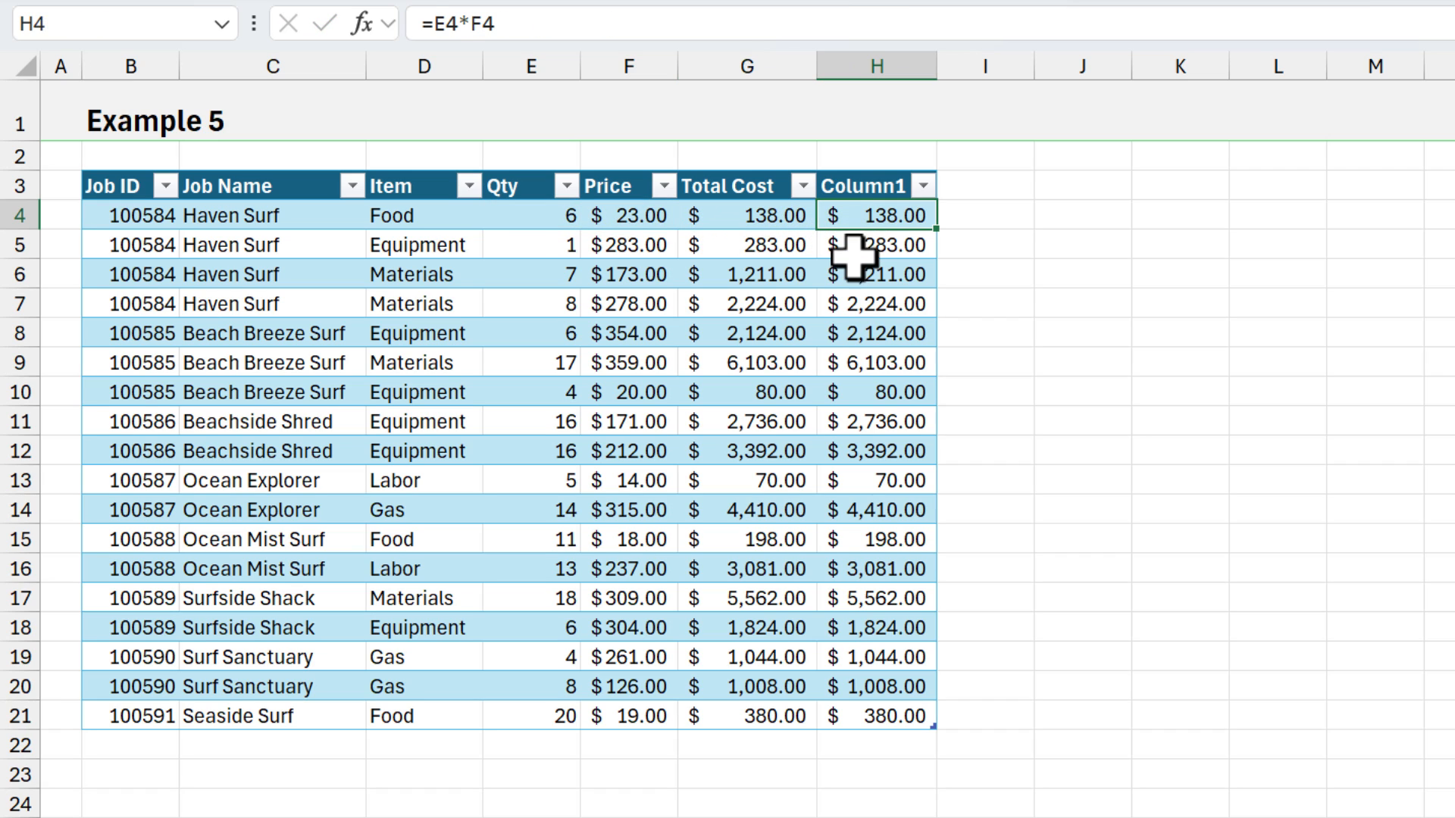
key("F2")
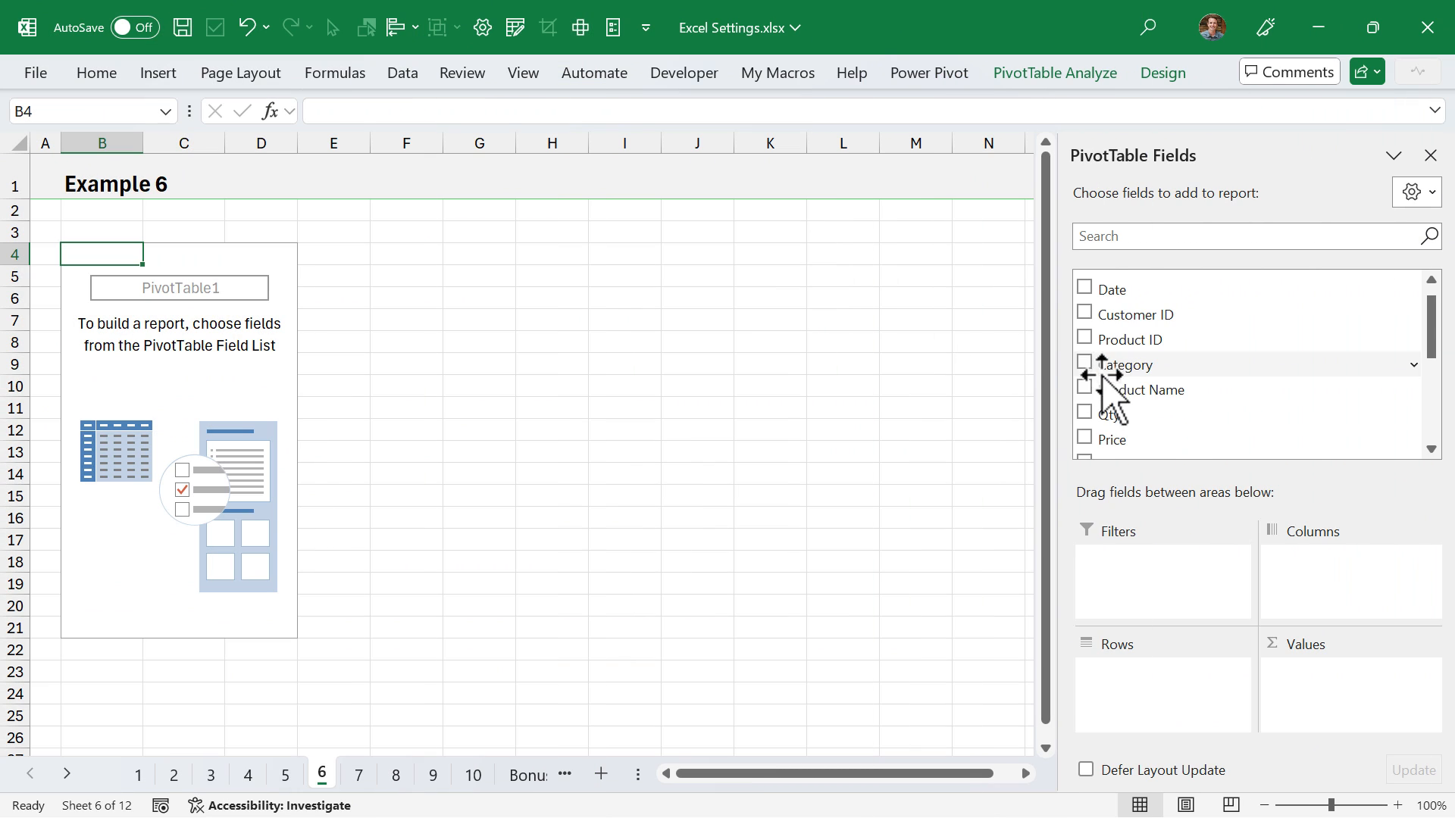
- Build the Example 6 PivotTable with Category and Product Name as rows and Qty as values
left_click_drag(1102, 366, 1112, 681)
left_click_drag(1120, 389, 1137, 689)
left_click_drag(1106, 397, 1231, 685)
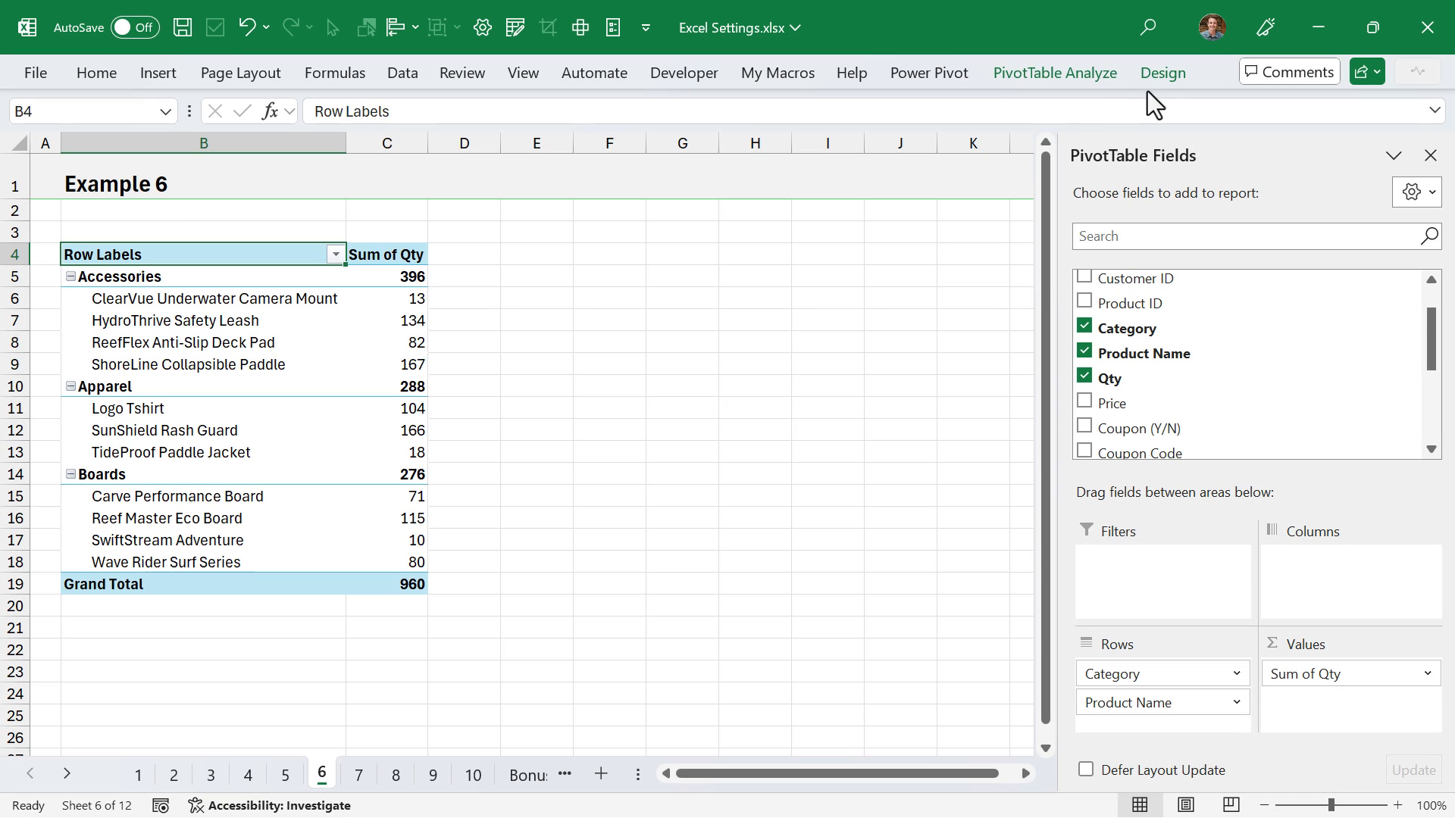
- Show the Example 6 PivotTable in Tabular Form and insert a blank line after each item
left_click(1161, 76)
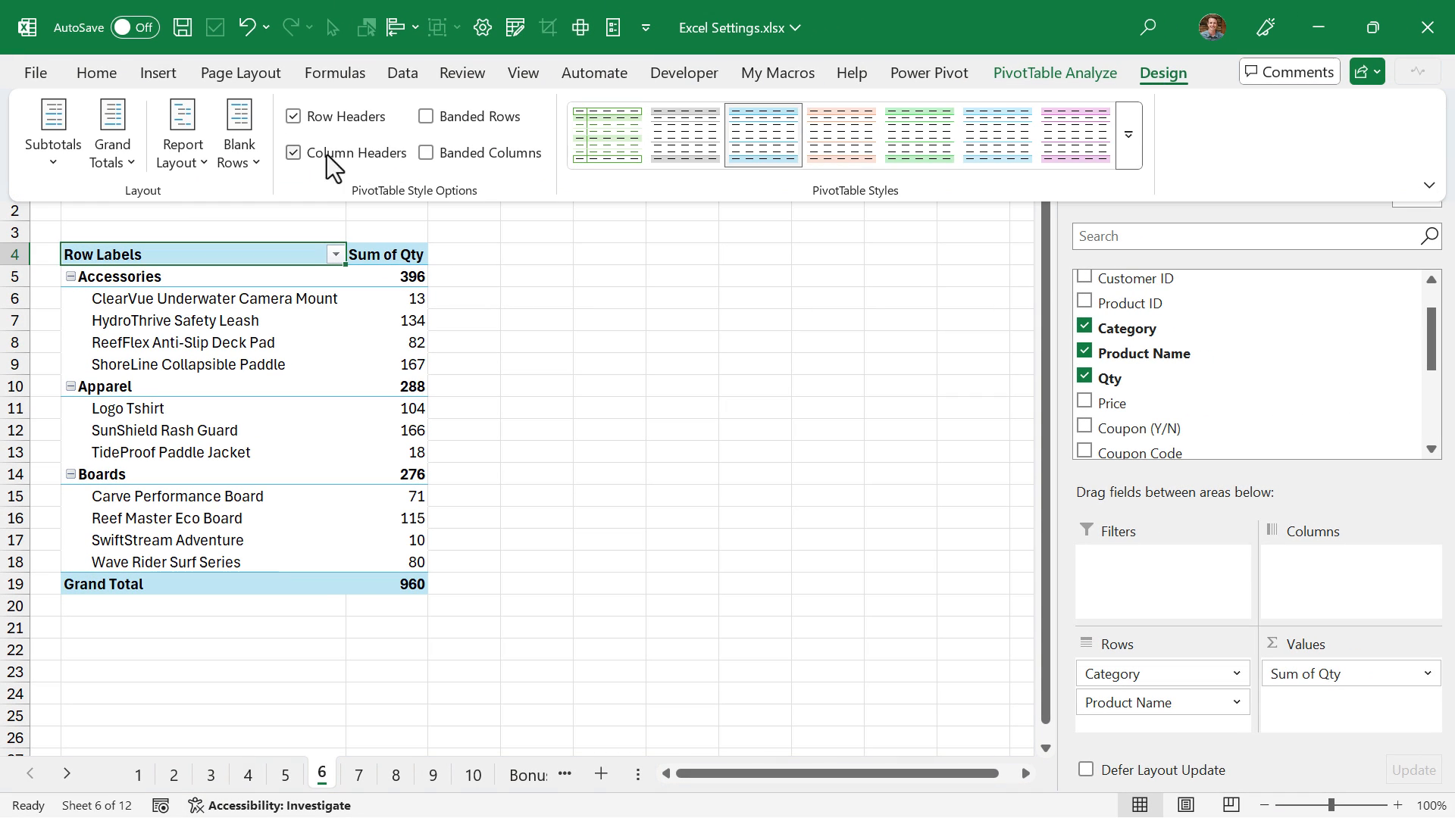
left_click(179, 155)
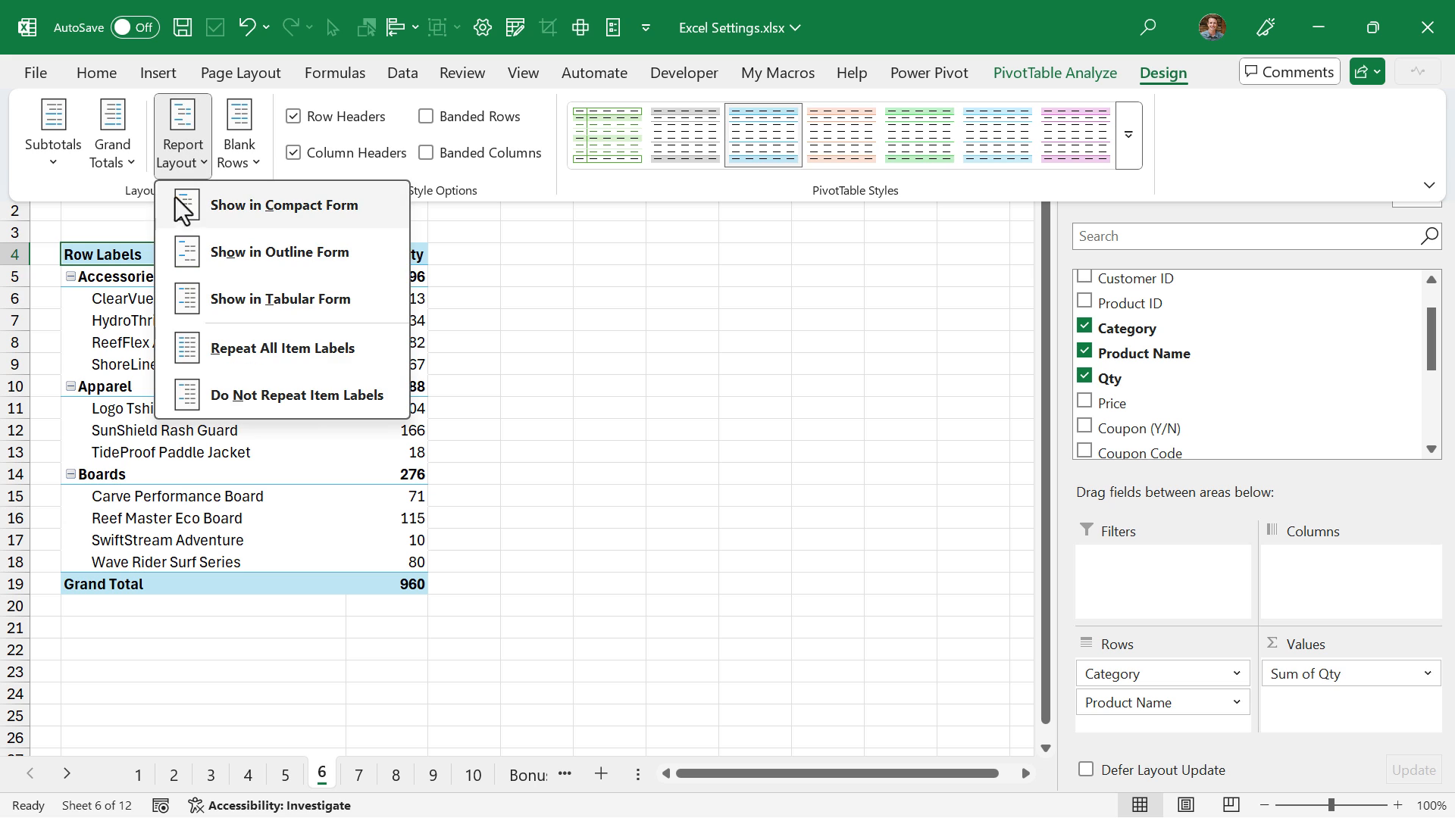
left_click(203, 298)
left_click(236, 151)
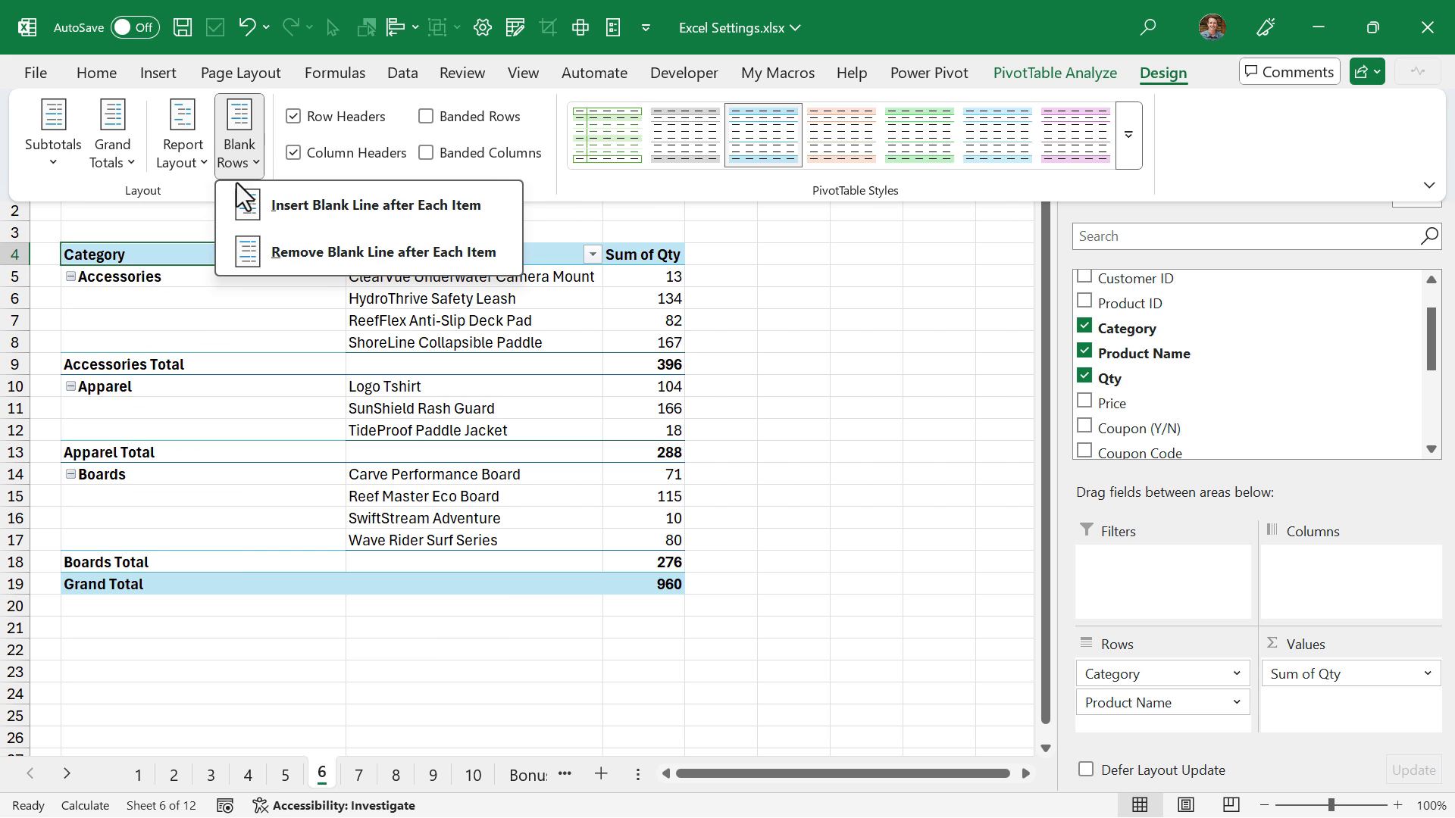
left_click(256, 203)
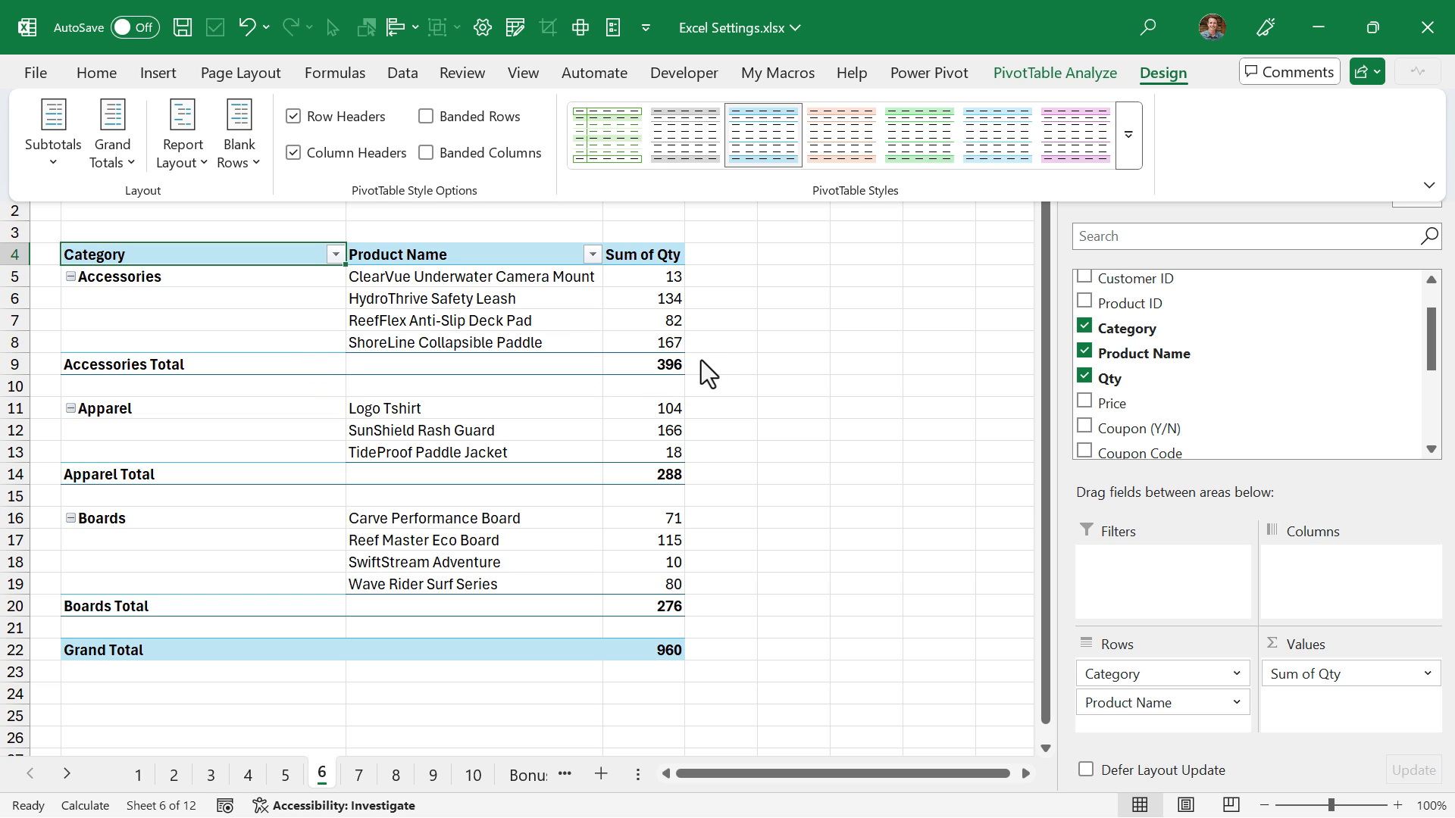
- Set the default PivotTable layout in the Data options to Tabular Form with a blank line after each item
left_click(611, 28)
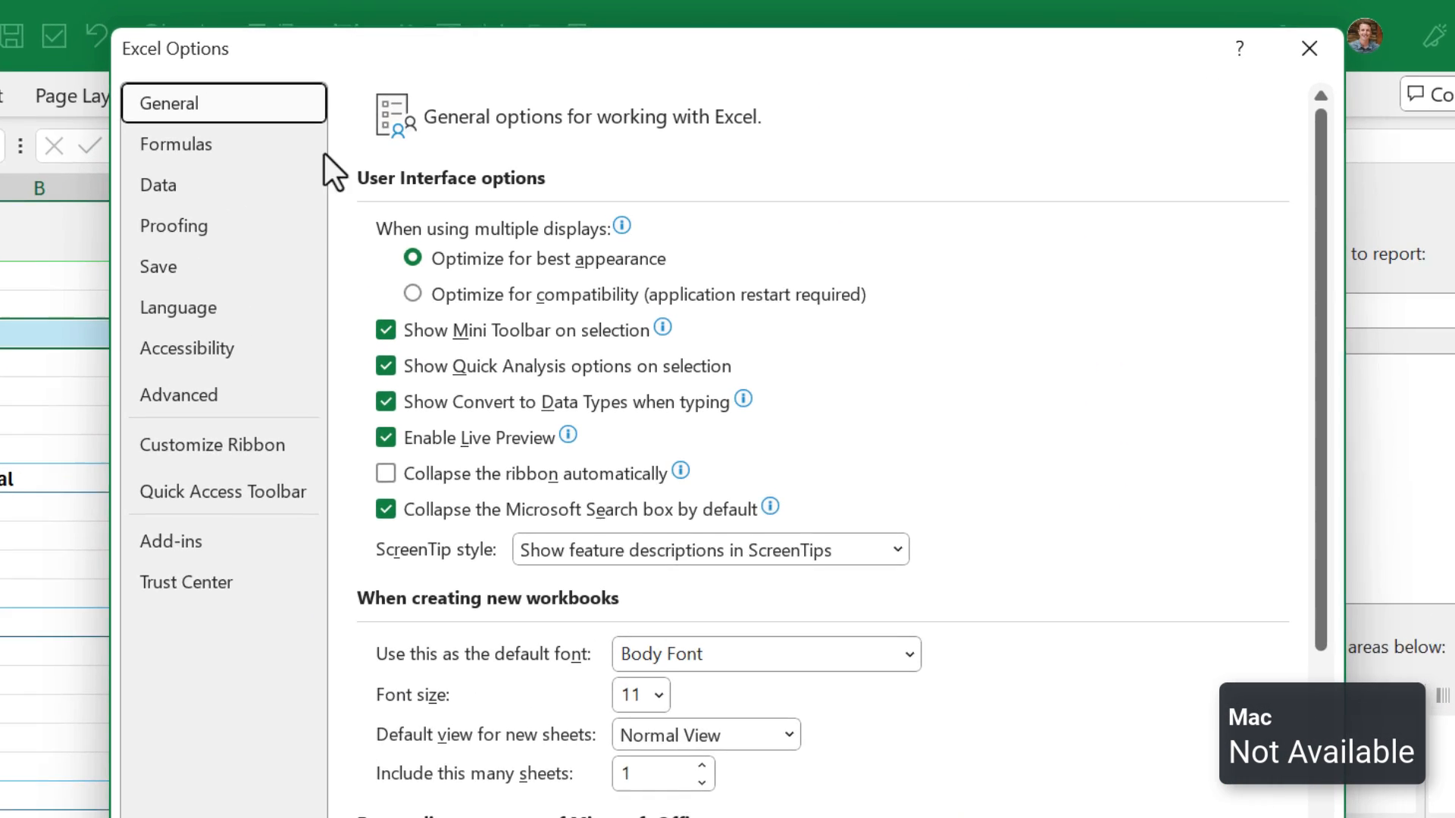
left_click(375, 137)
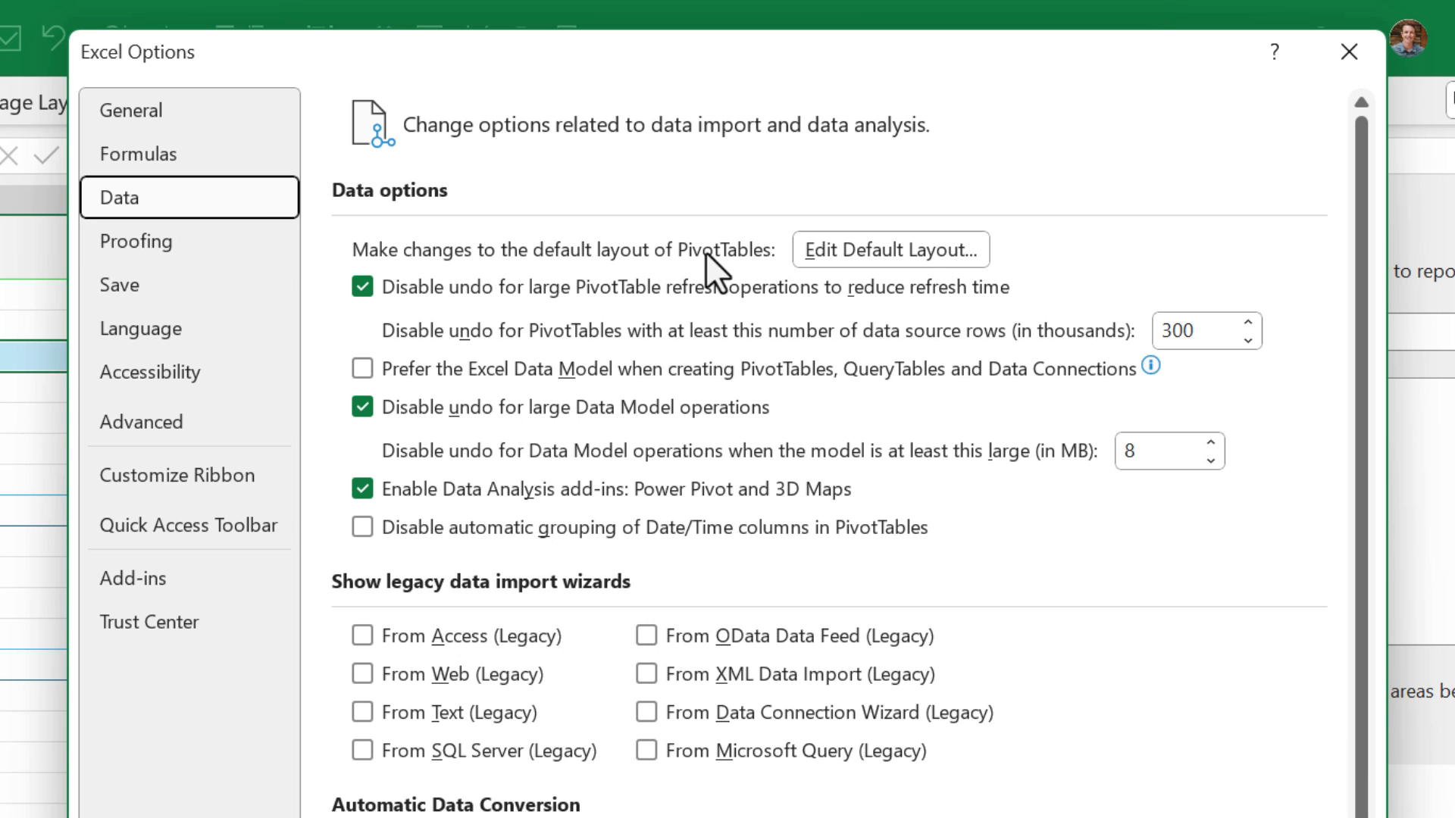
left_click(875, 248)
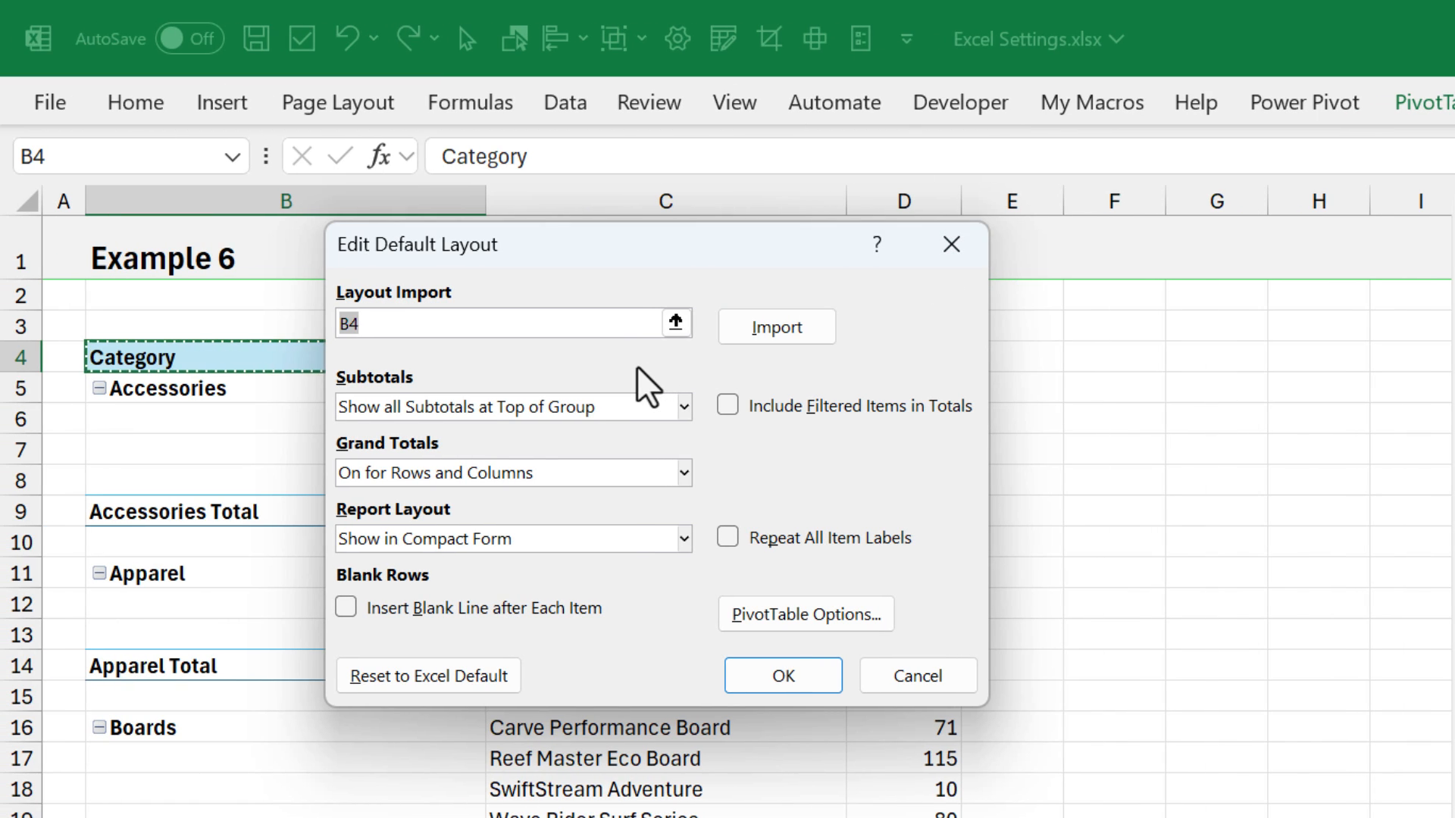
left_click(401, 539)
left_click(394, 638)
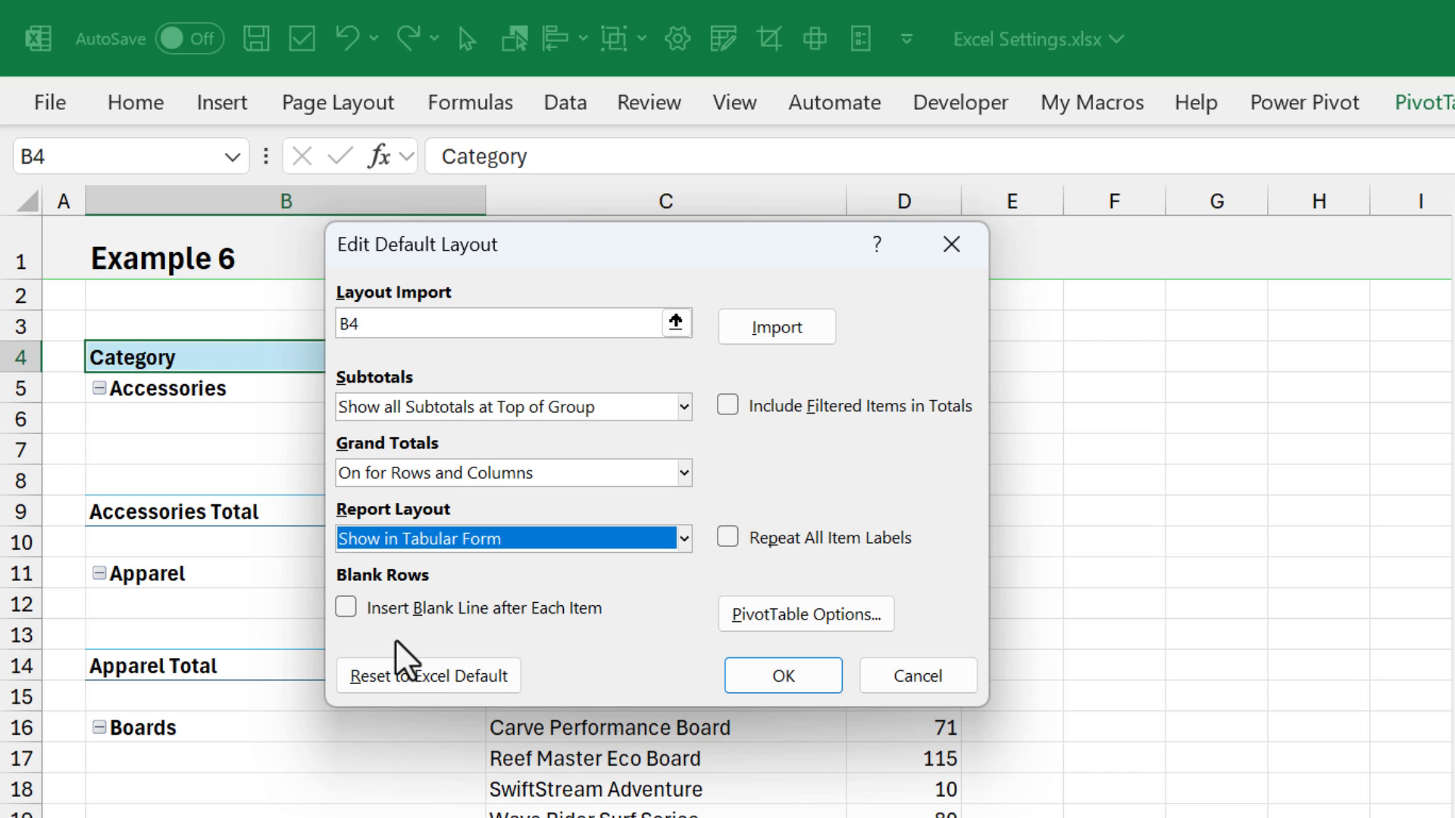
left_click(416, 610)
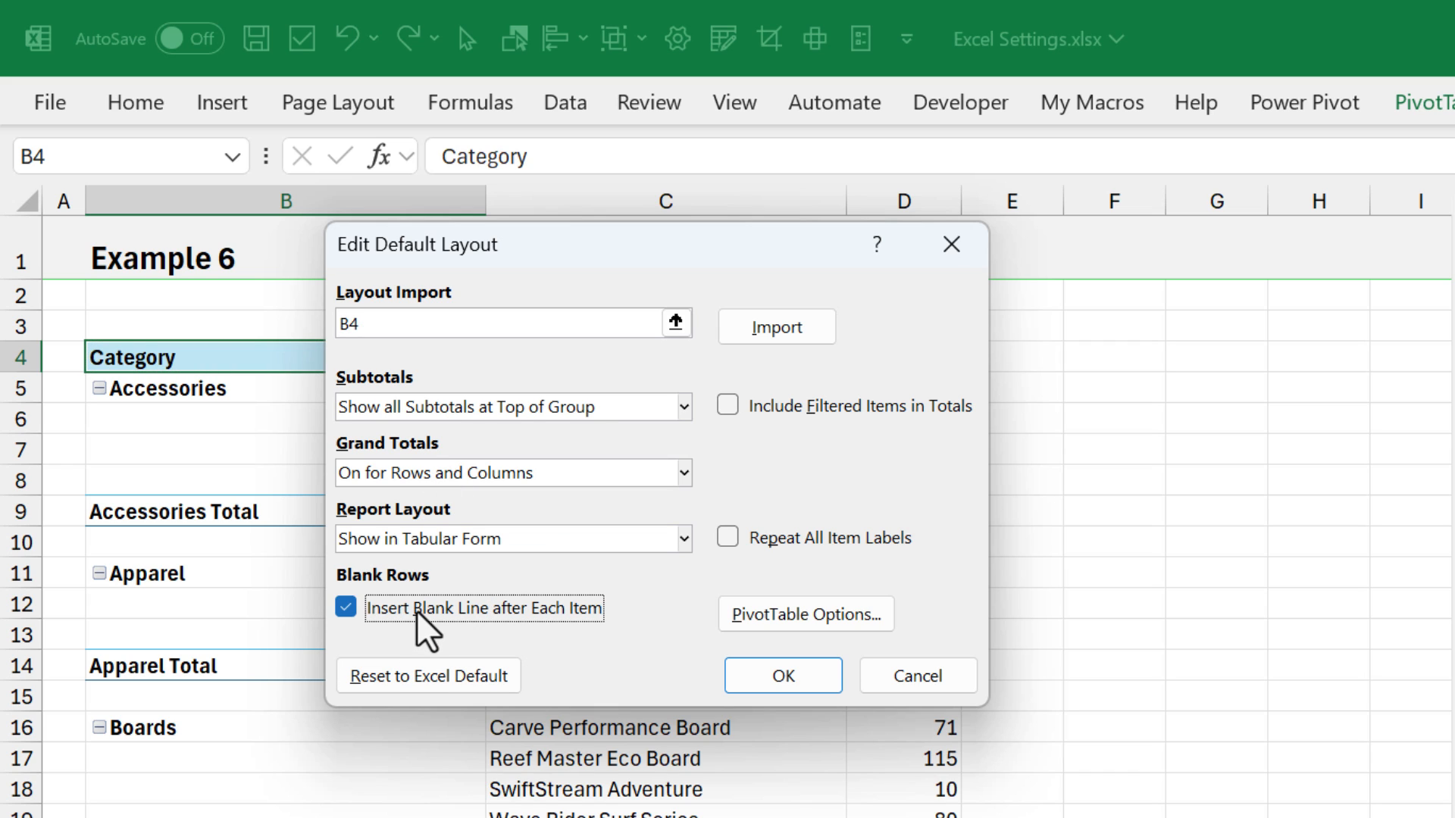
- Review the Layout & Format and Totals & Filters settings of the default PivotTable Options, and save the default layout
left_click(781, 615)
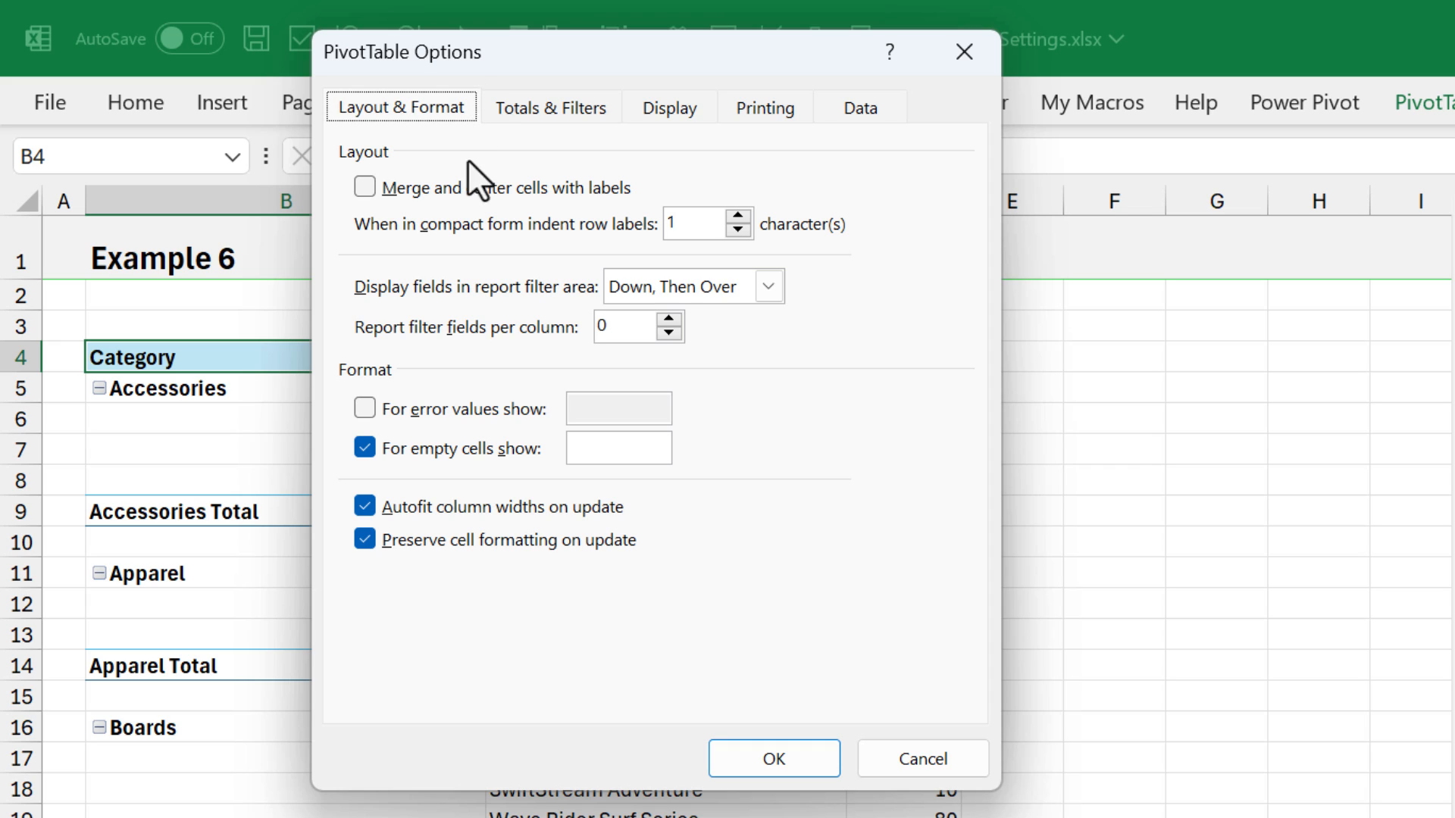
left_click(547, 107)
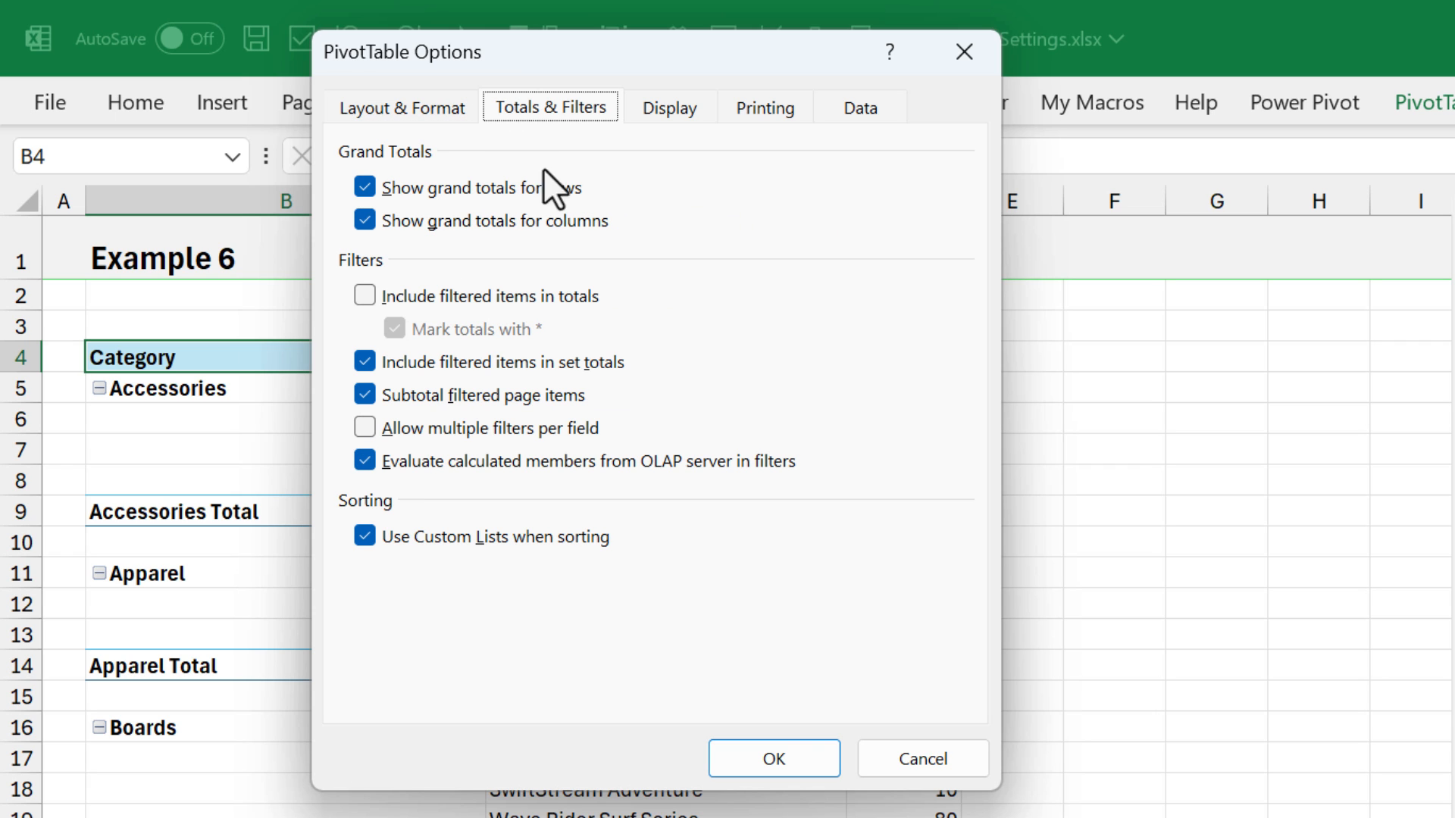
left_click(773, 757)
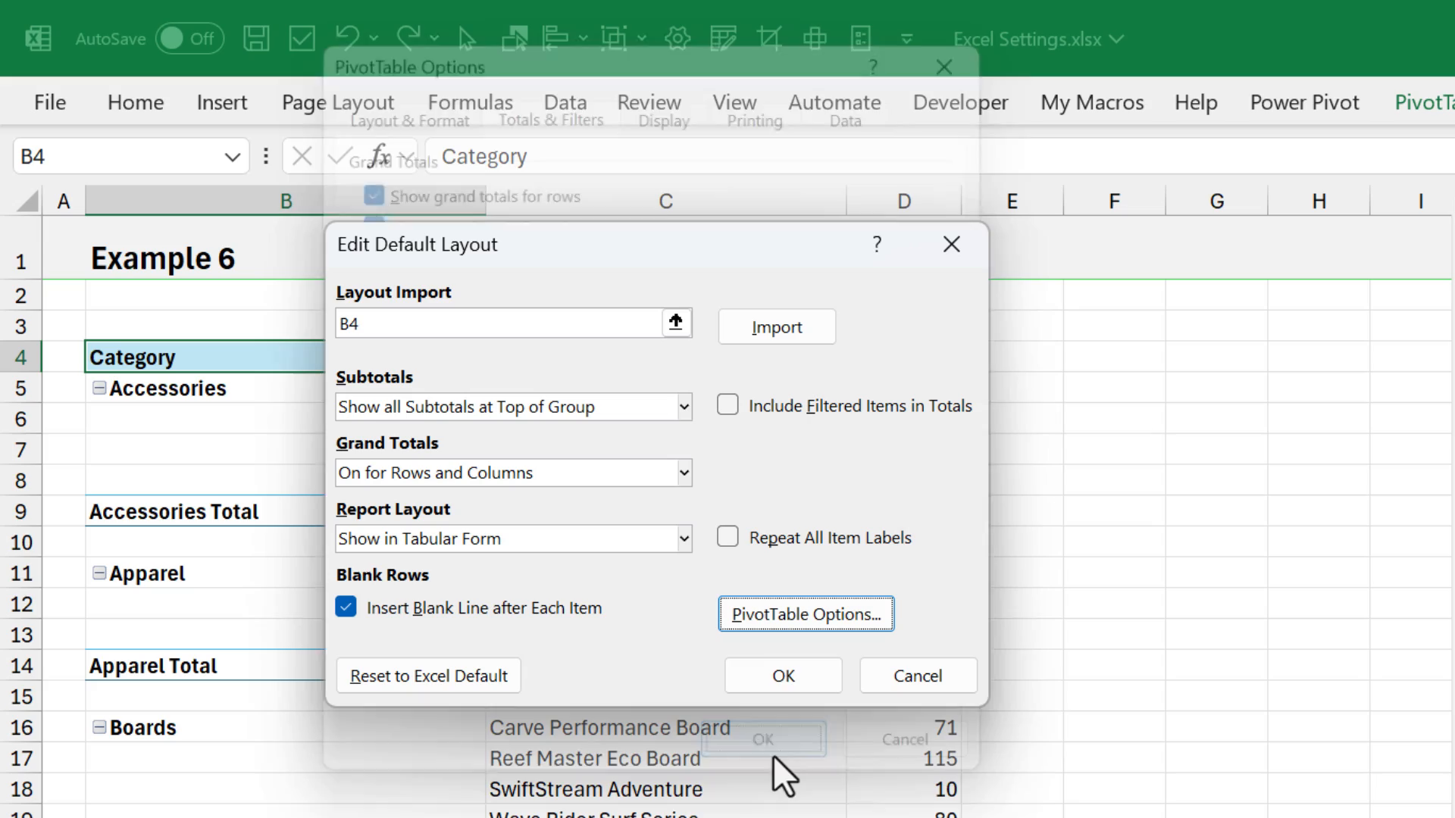
left_click(778, 675)
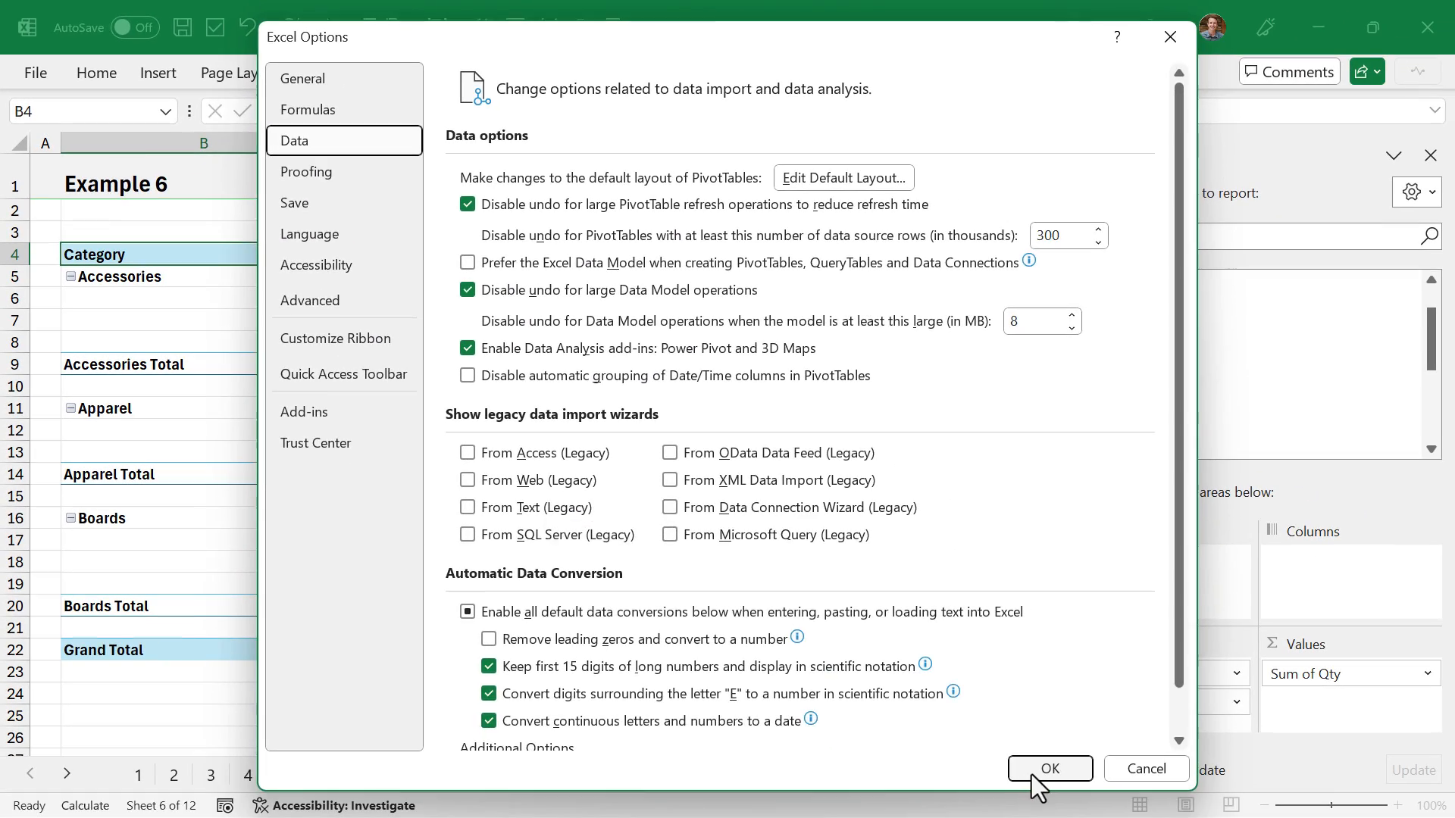
left_click(1030, 774)
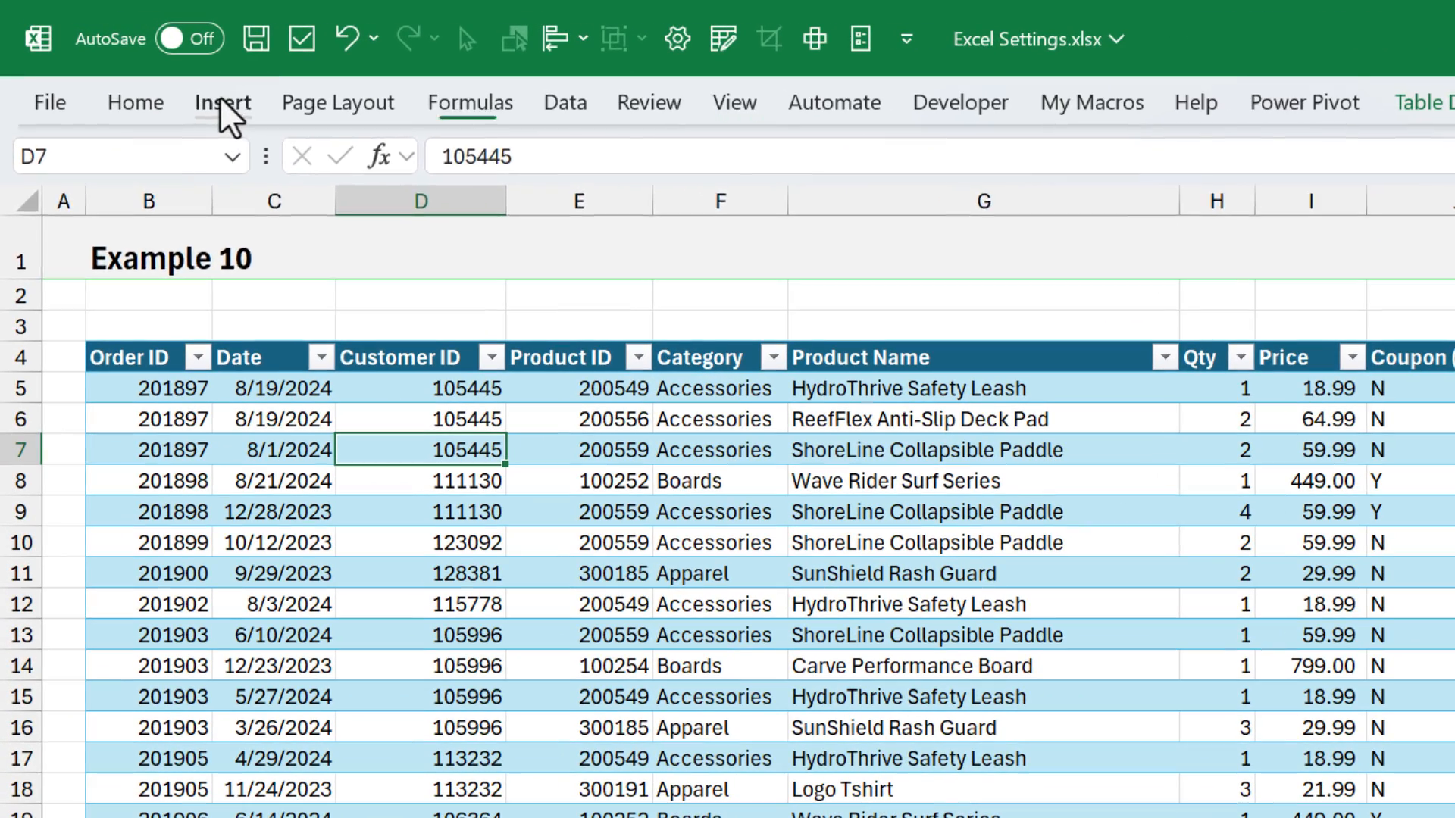
- Create a PivotTable from tblSales on a new worksheet with Category and Product Name as rows and Qty as values
left_click(203, 97)
left_click(72, 163)
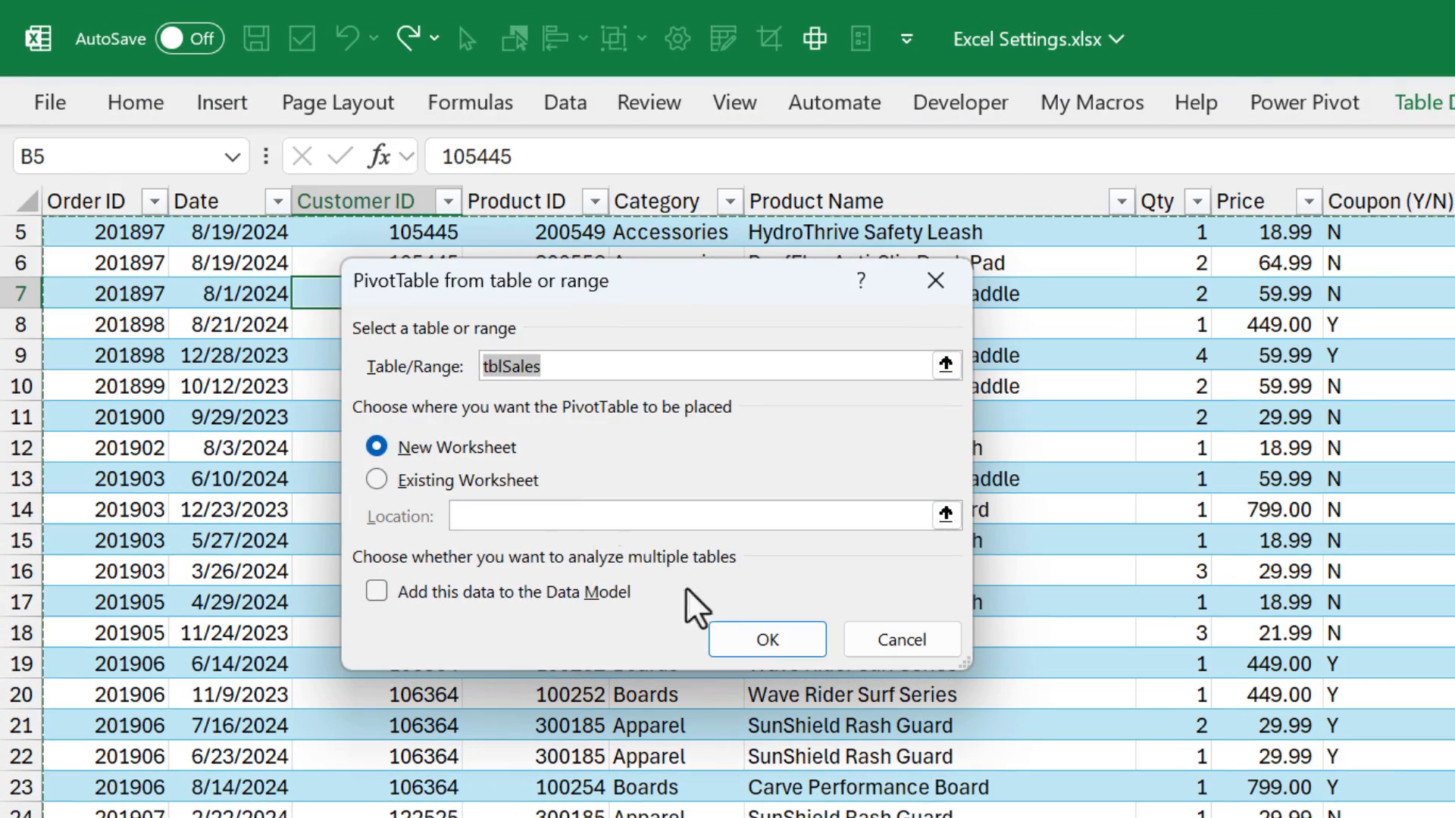
left_click(760, 650)
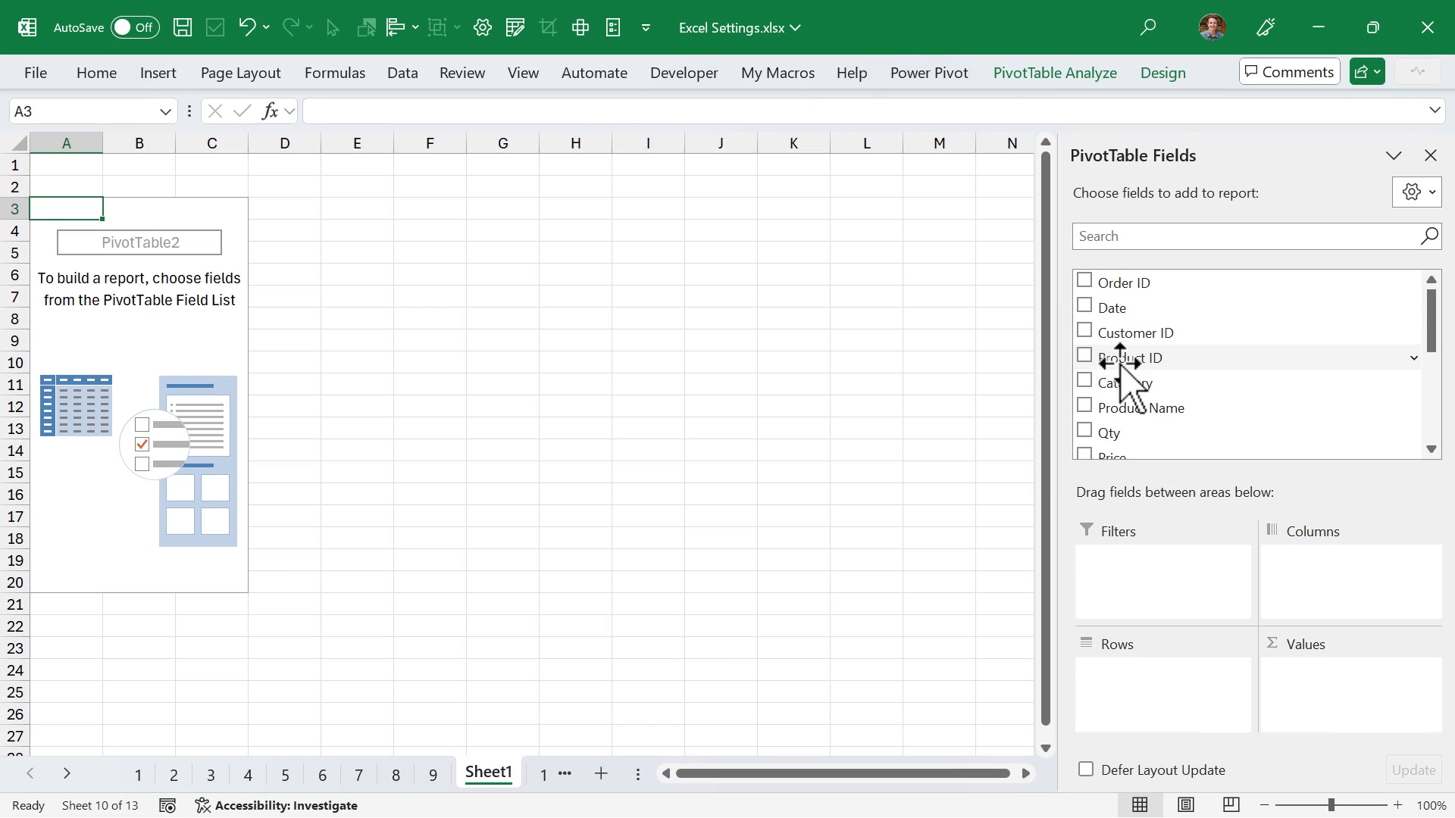
left_click_drag(1125, 383, 1147, 666)
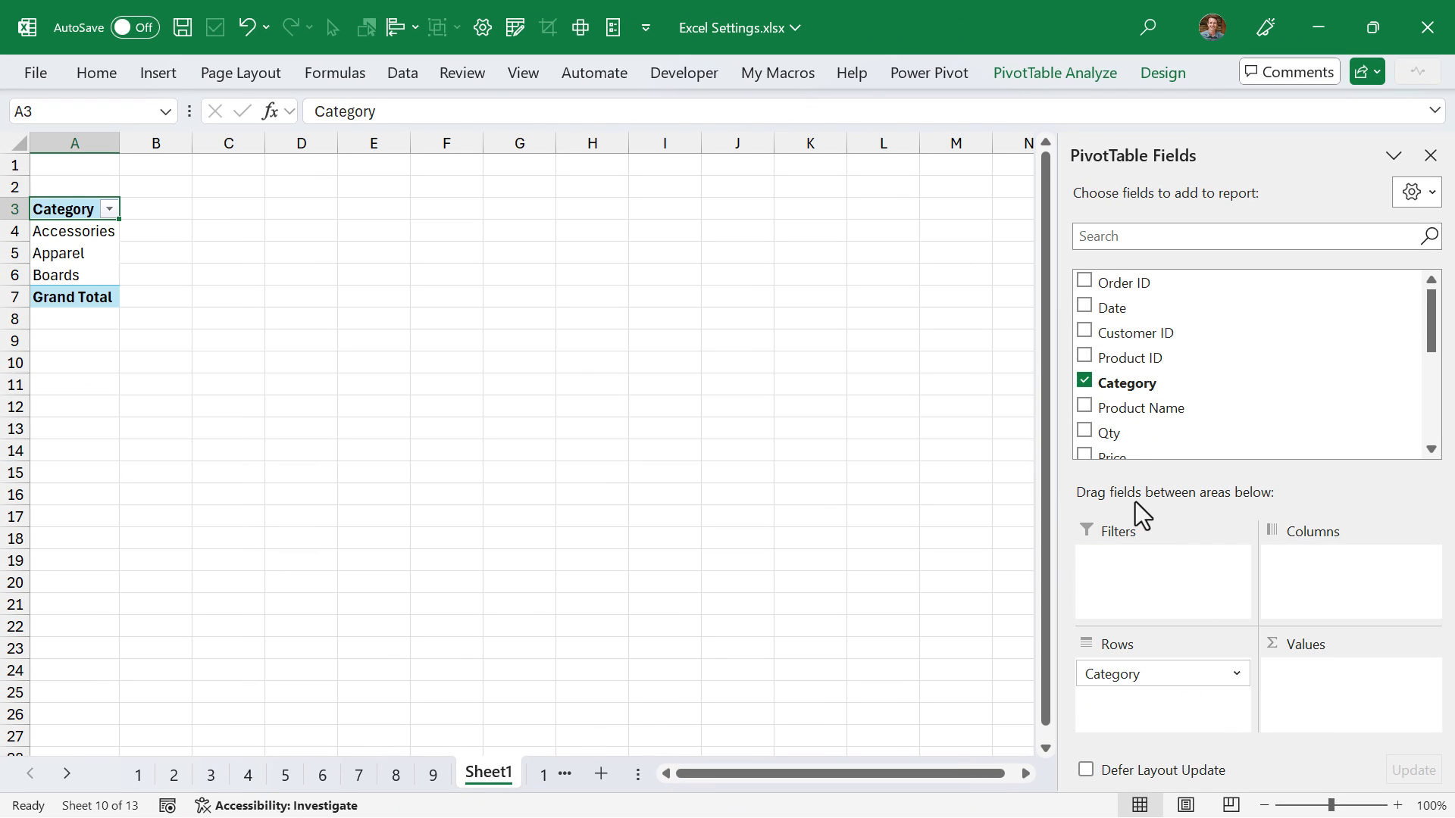
left_click_drag(1140, 408, 1162, 709)
left_click_drag(1110, 433, 1337, 697)
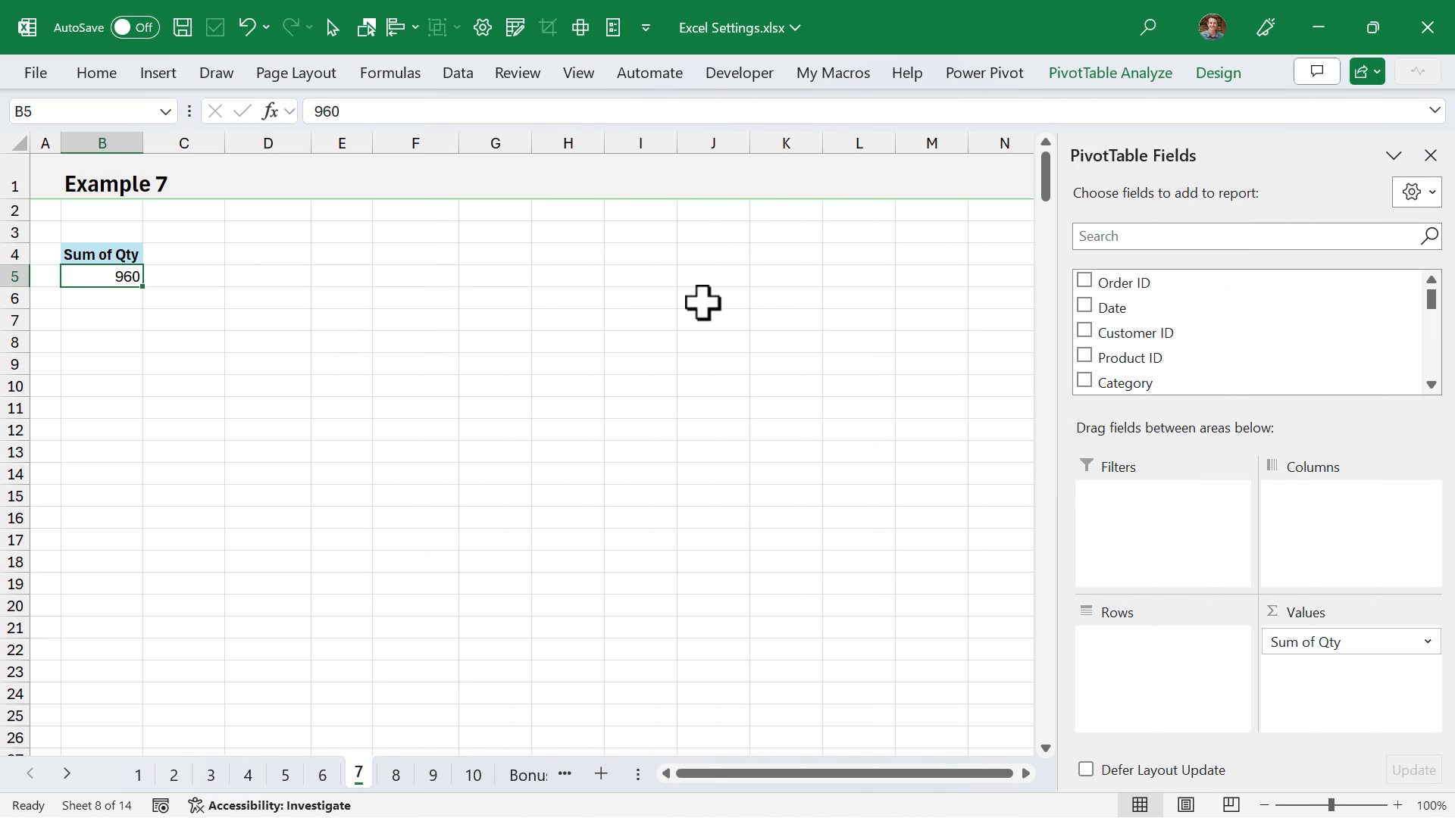
- Add the Date field to the rows of the Example 7 PivotTable
left_click_drag(1112, 308, 1156, 670)
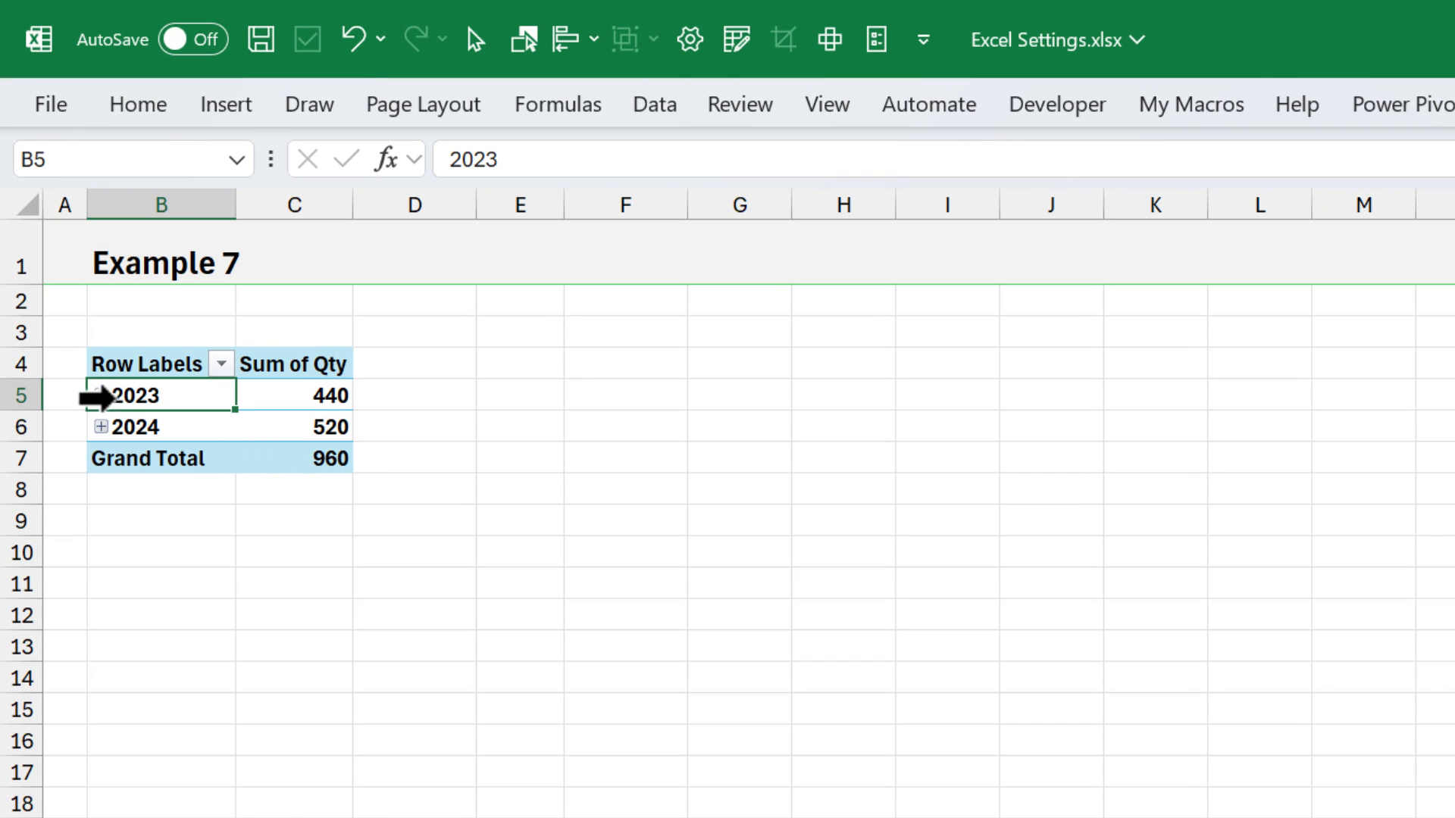
- Expand the 2023 group in the Example 7 PivotTable, and remove the grouped date fields from its rows
left_click(102, 396)
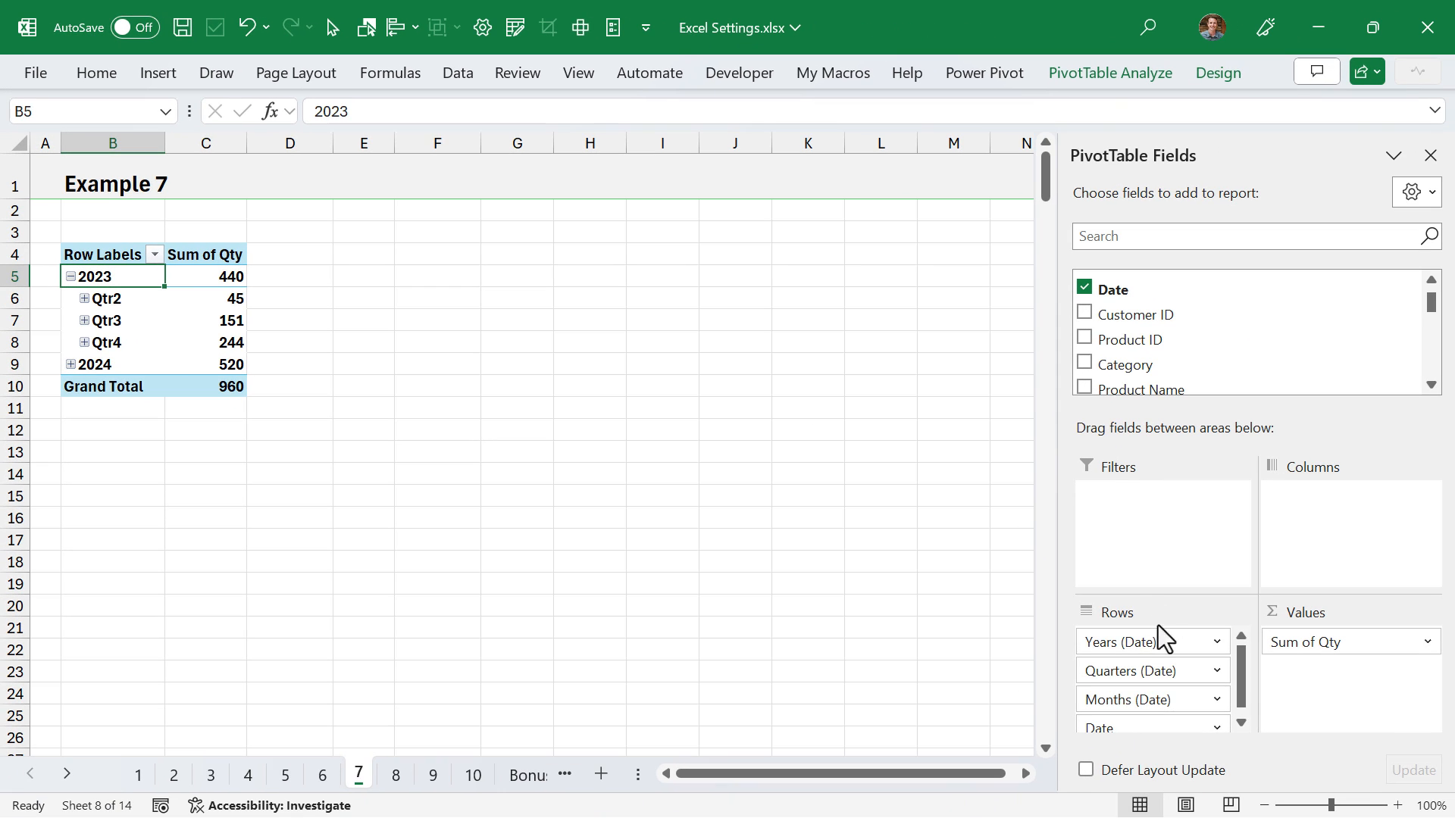
left_click_drag(1150, 641, 856, 660)
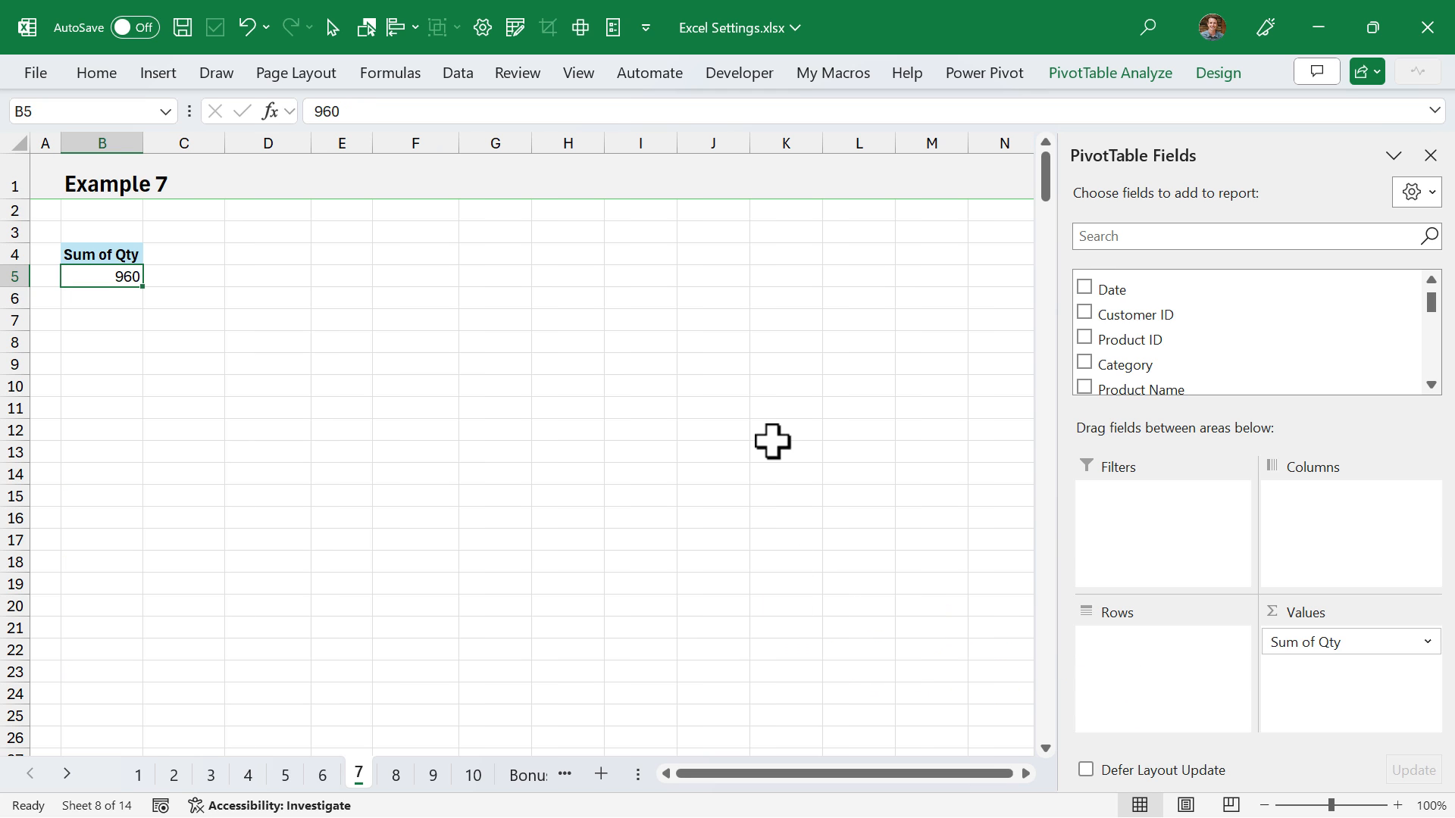
- Disable automatic grouping of Date/Time columns in PivotTables in the Data options
left_click(612, 27)
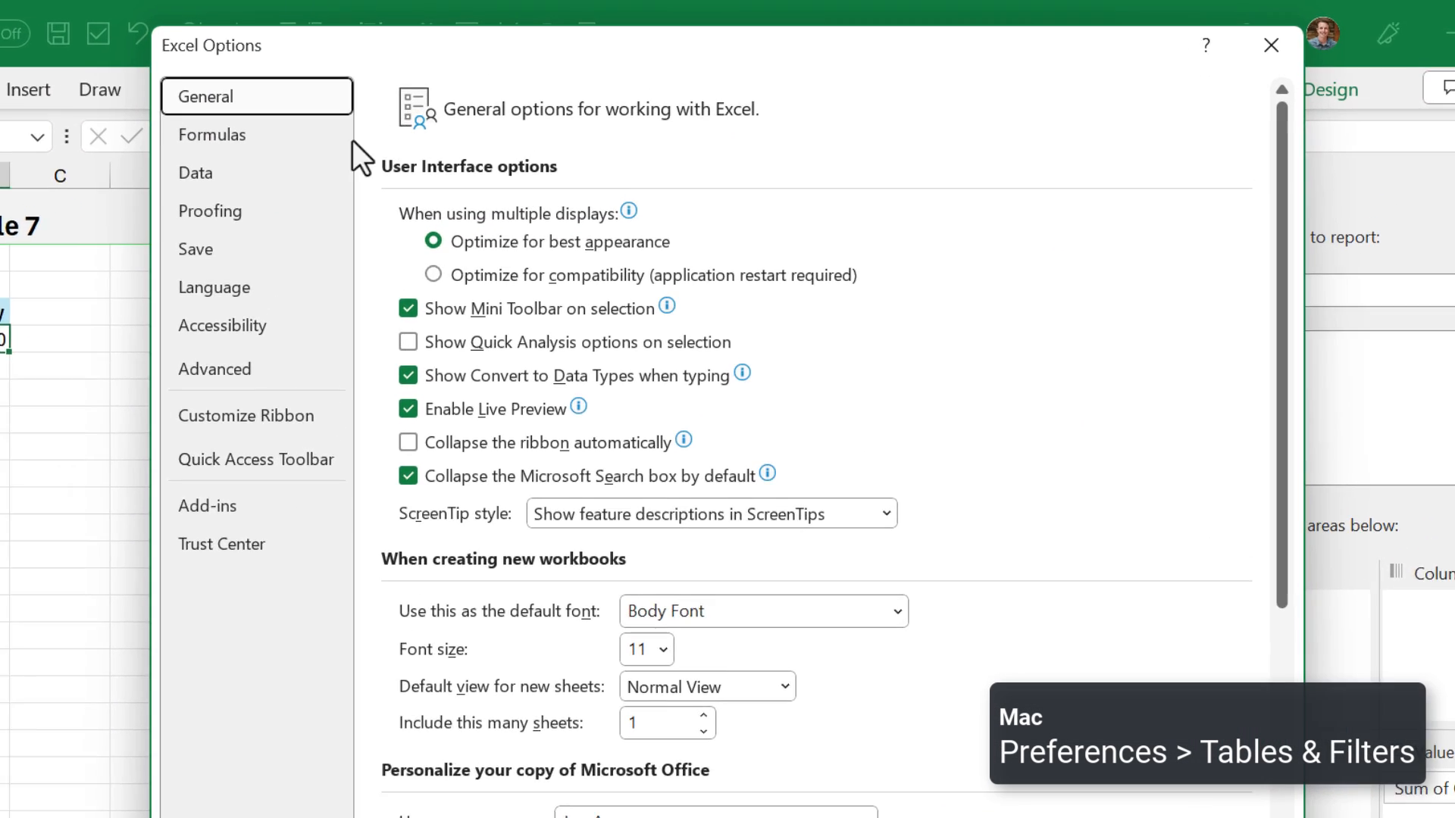
left_click(346, 147)
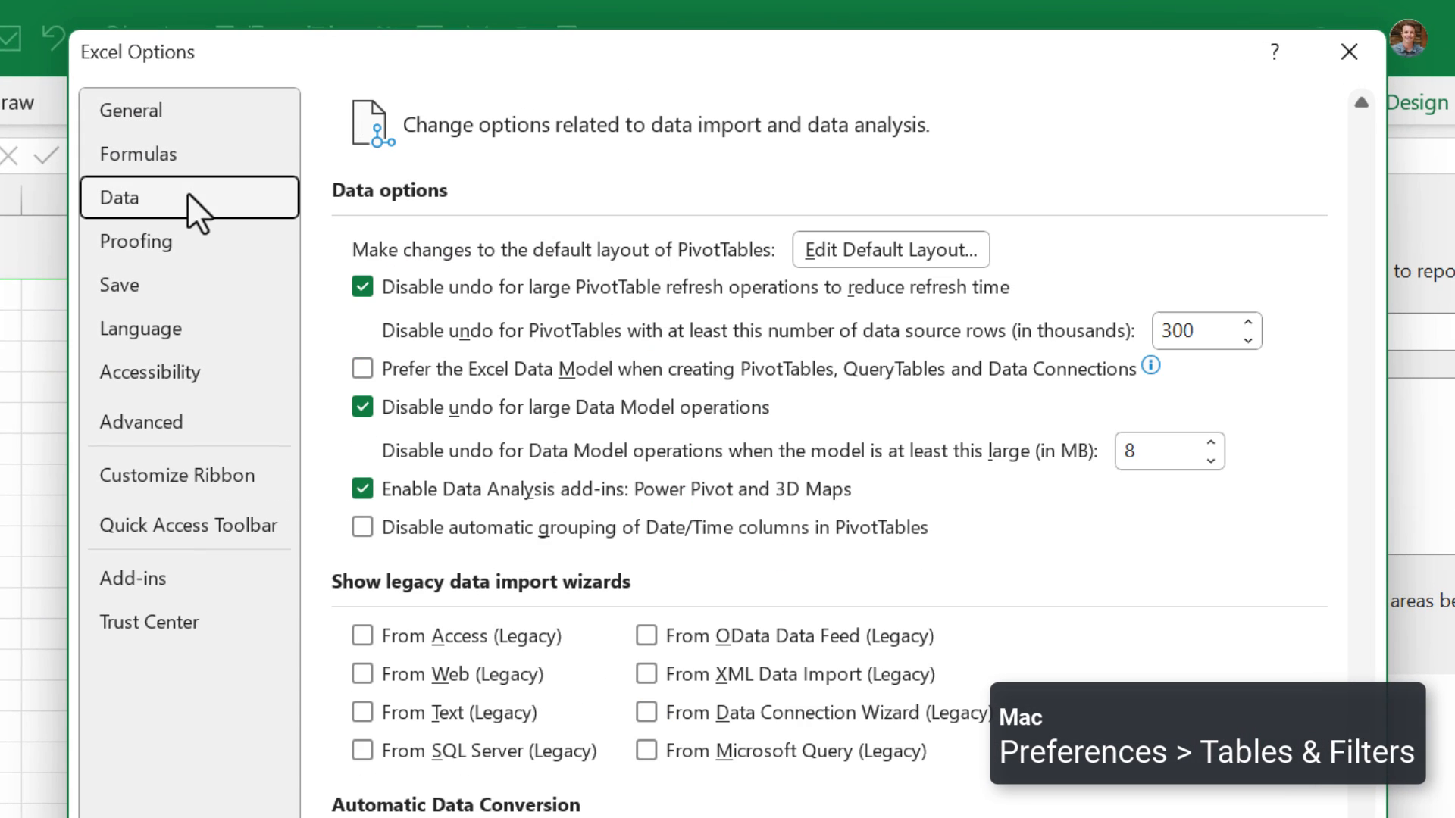
left_click(362, 527)
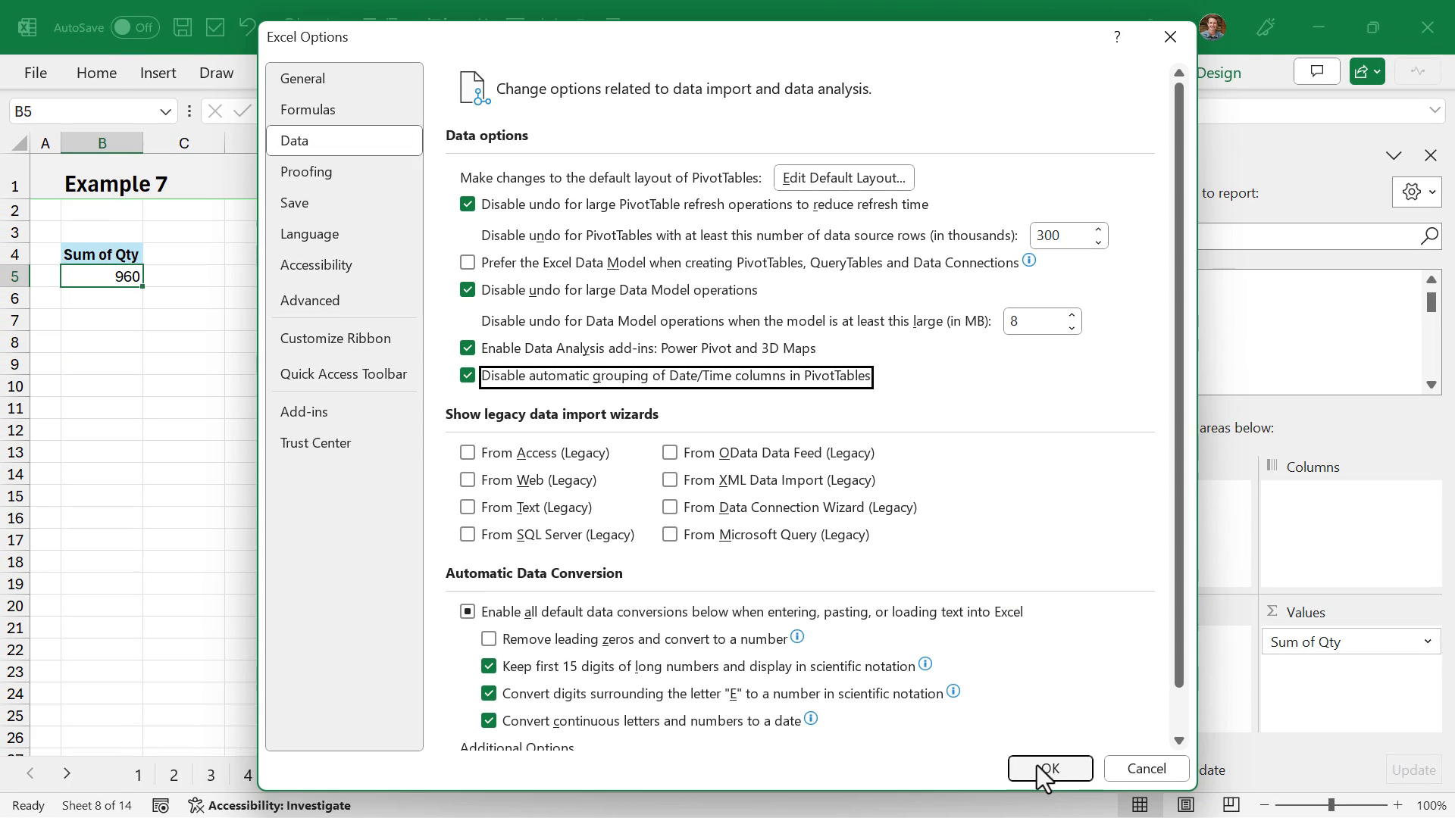
left_click(1048, 770)
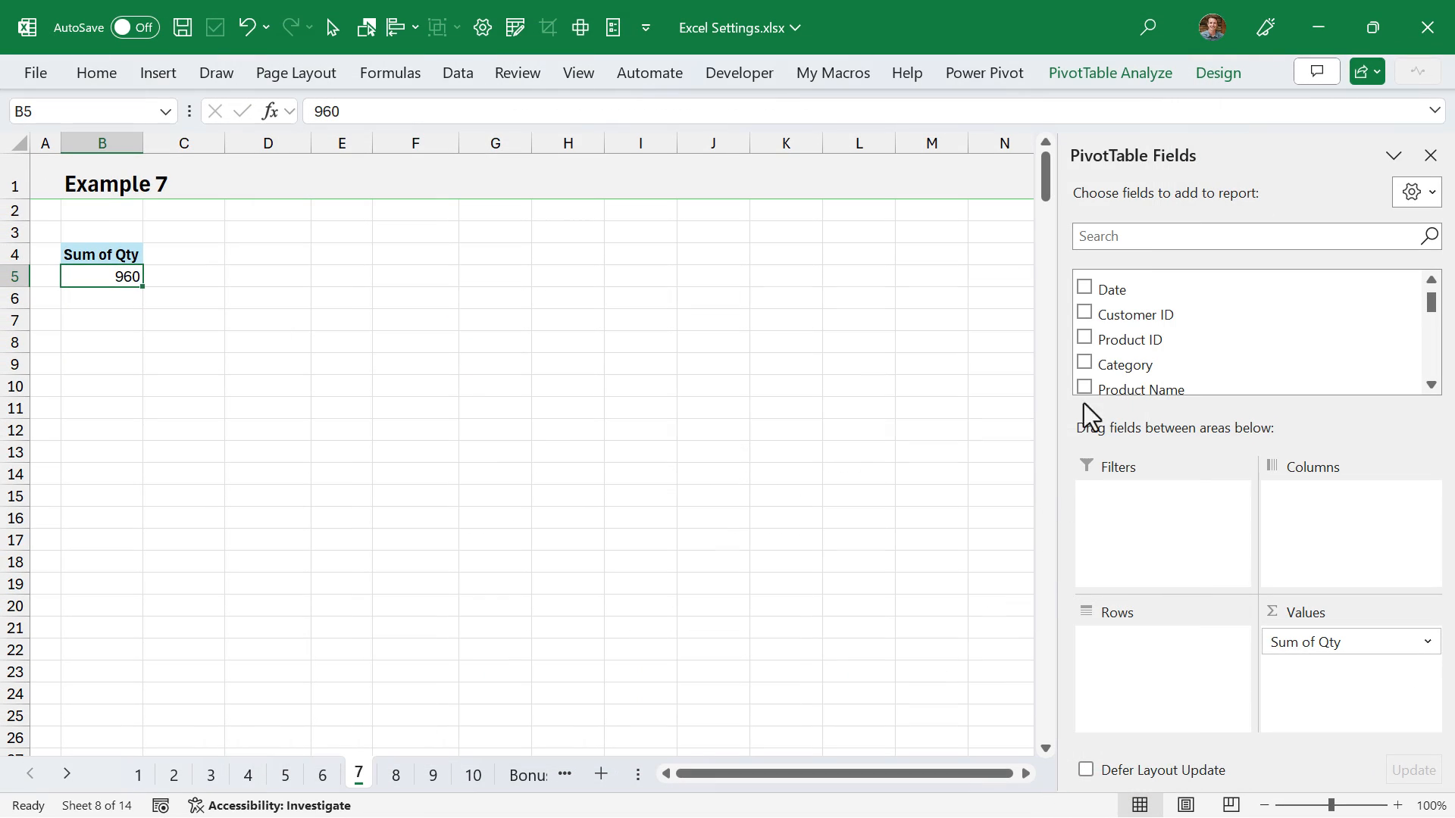
- Add the Date field to the rows of the Example 7 PivotTable and show the grouping commands for its dates
left_click_drag(1103, 286, 1084, 630)
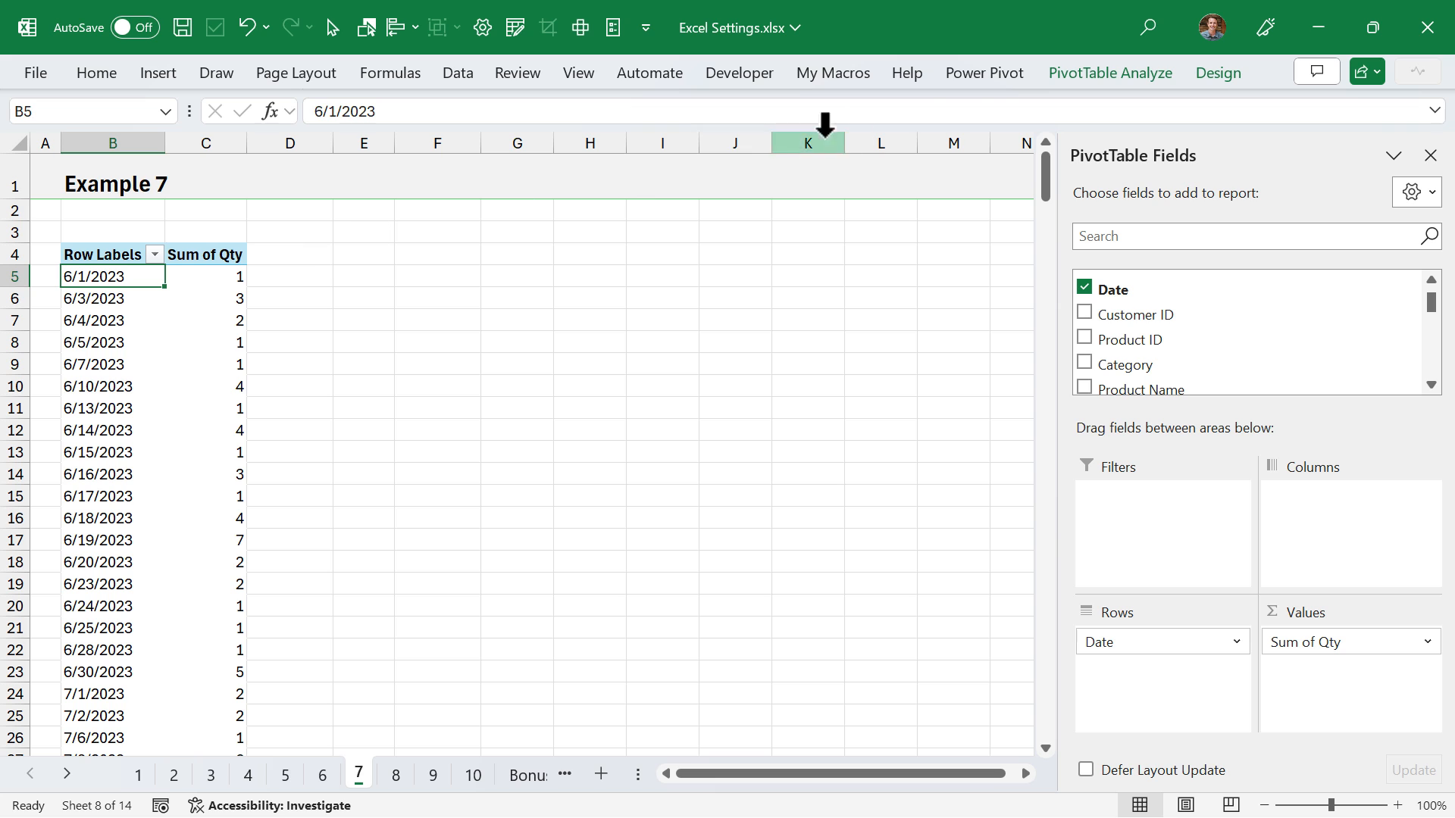
left_click(1109, 75)
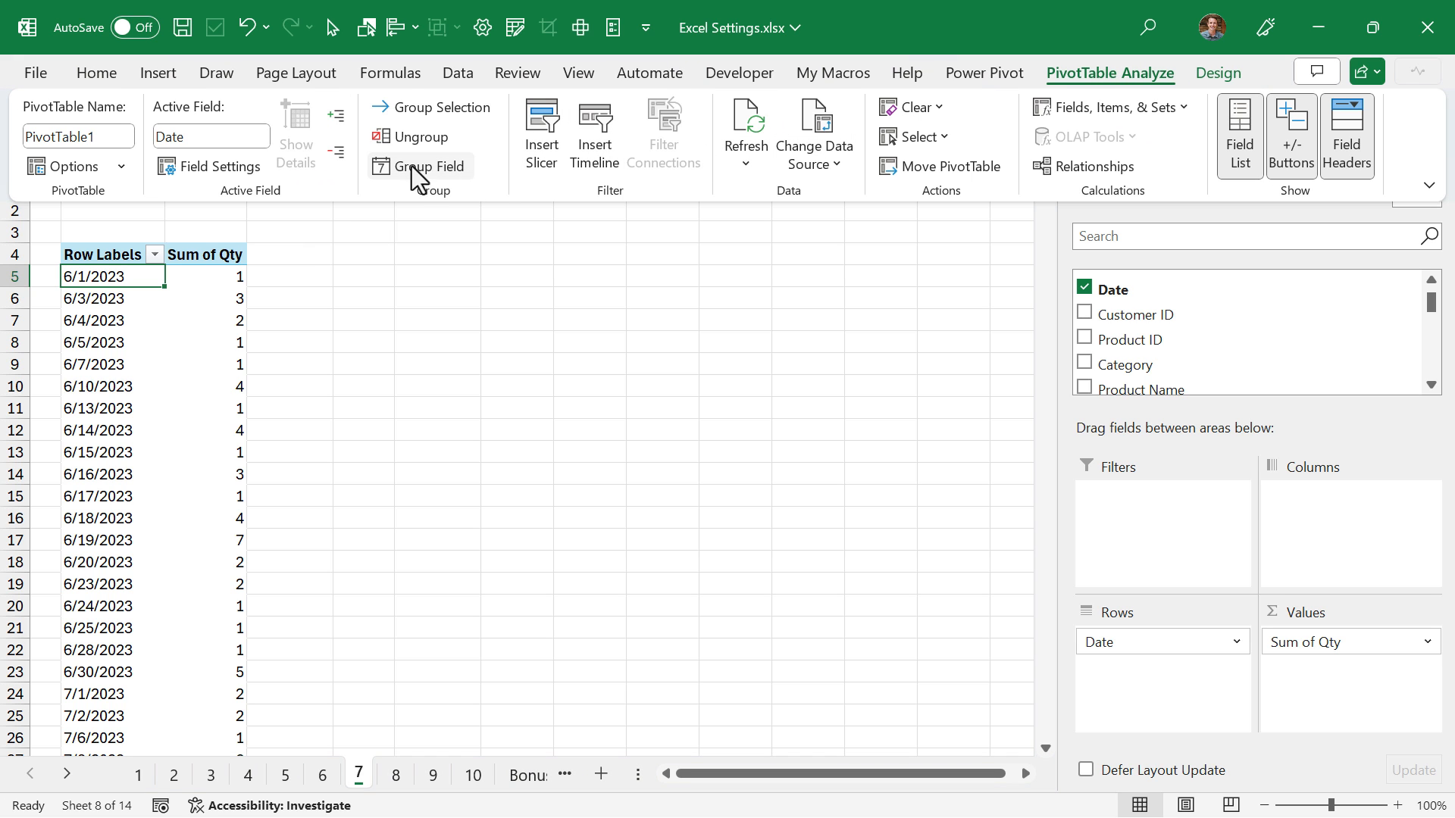
right_click(102, 277)
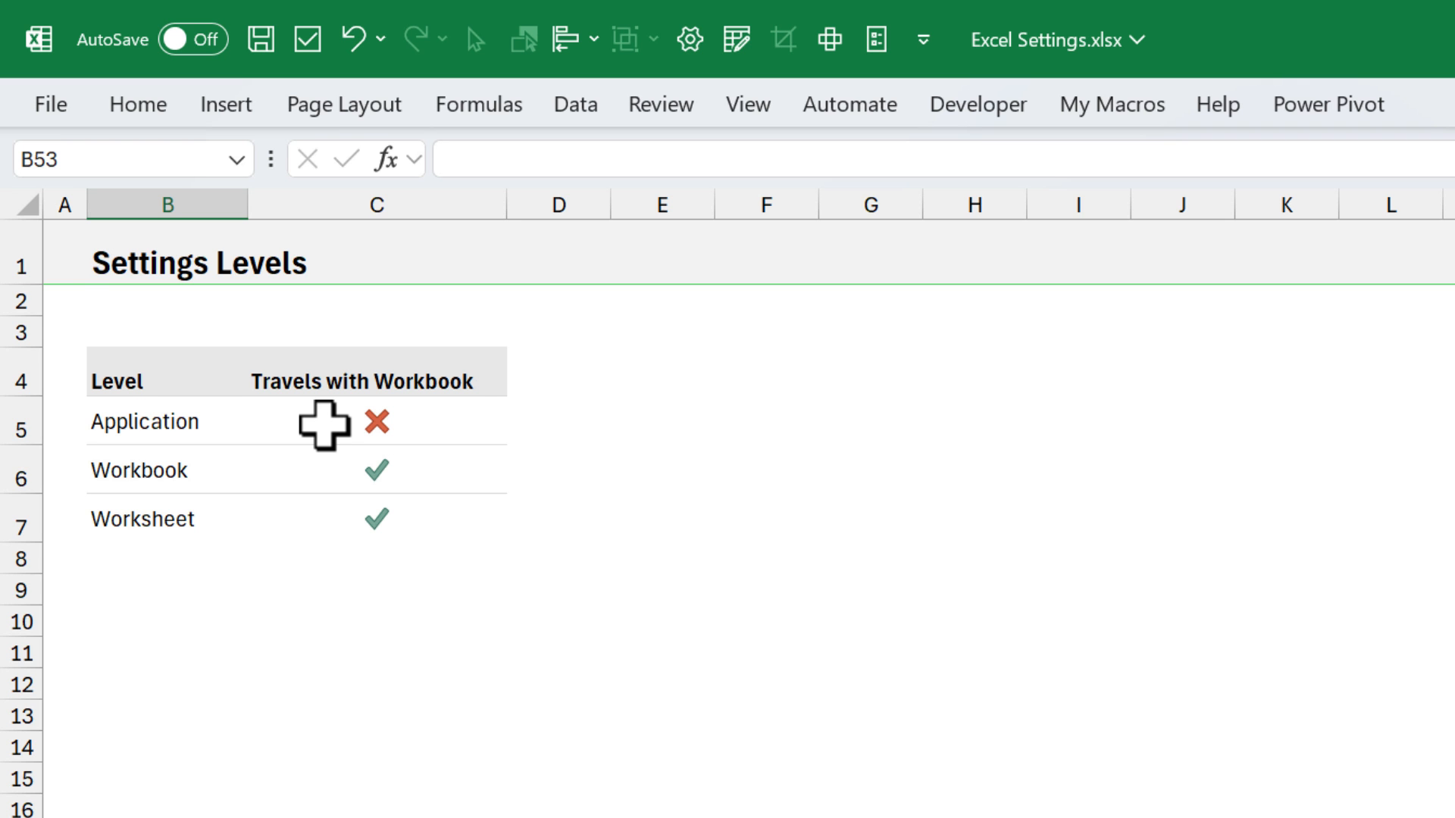
- Examine the Regions custom list and the display options for the Settings worksheet in the Advanced options
left_click(877, 40)
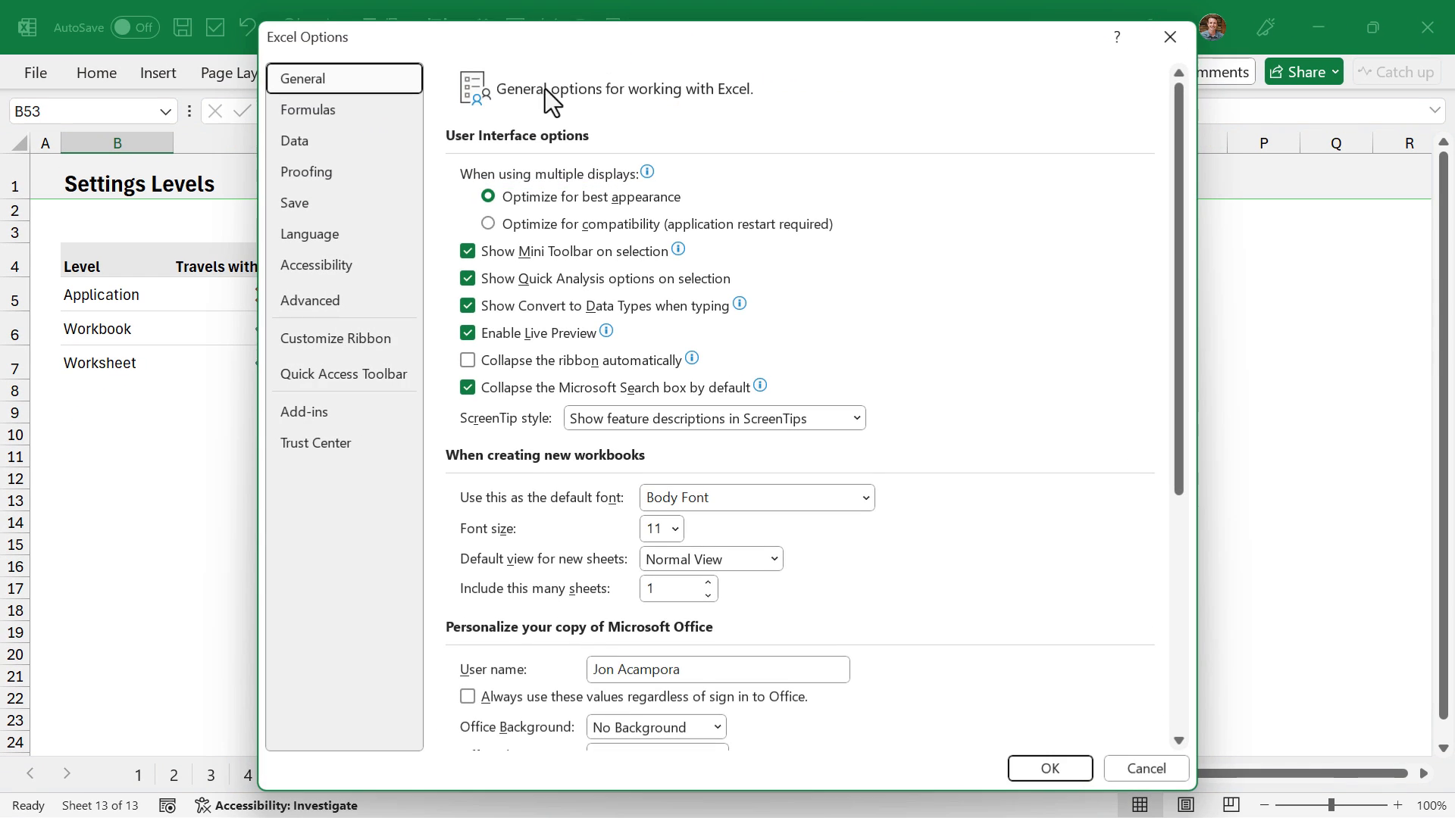
left_click(326, 300)
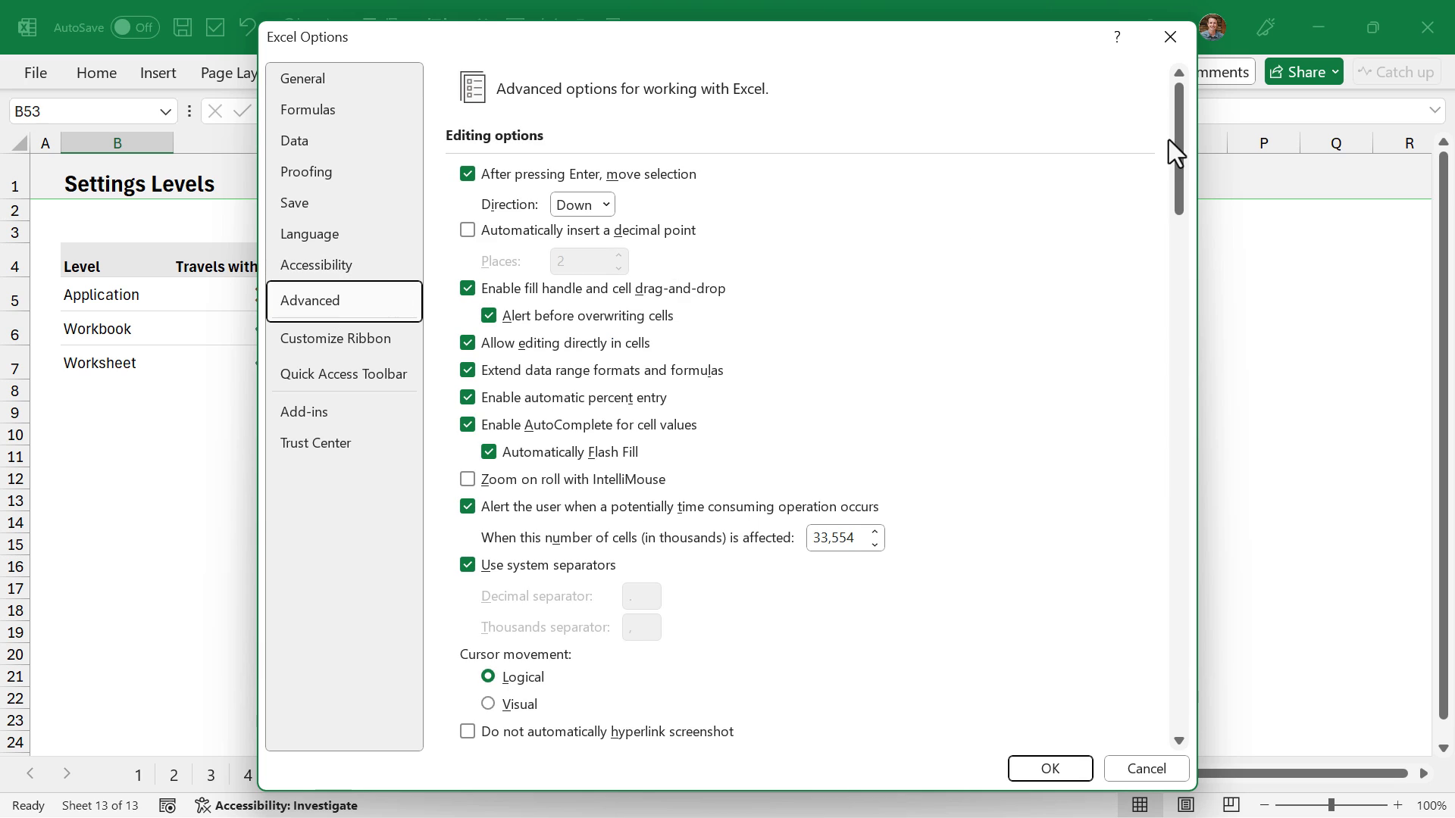
left_click_drag(1177, 149, 1172, 661)
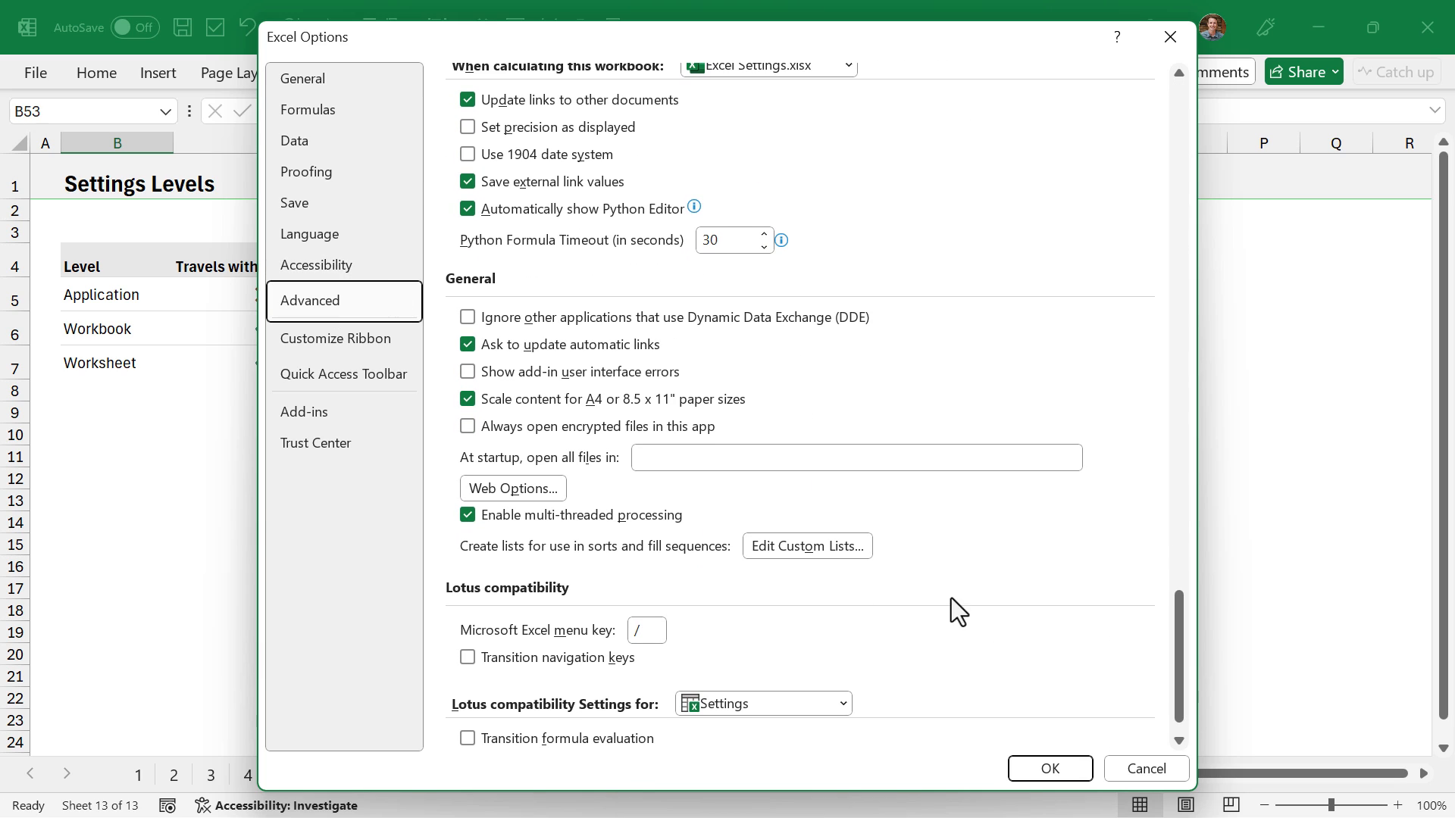
left_click(829, 547)
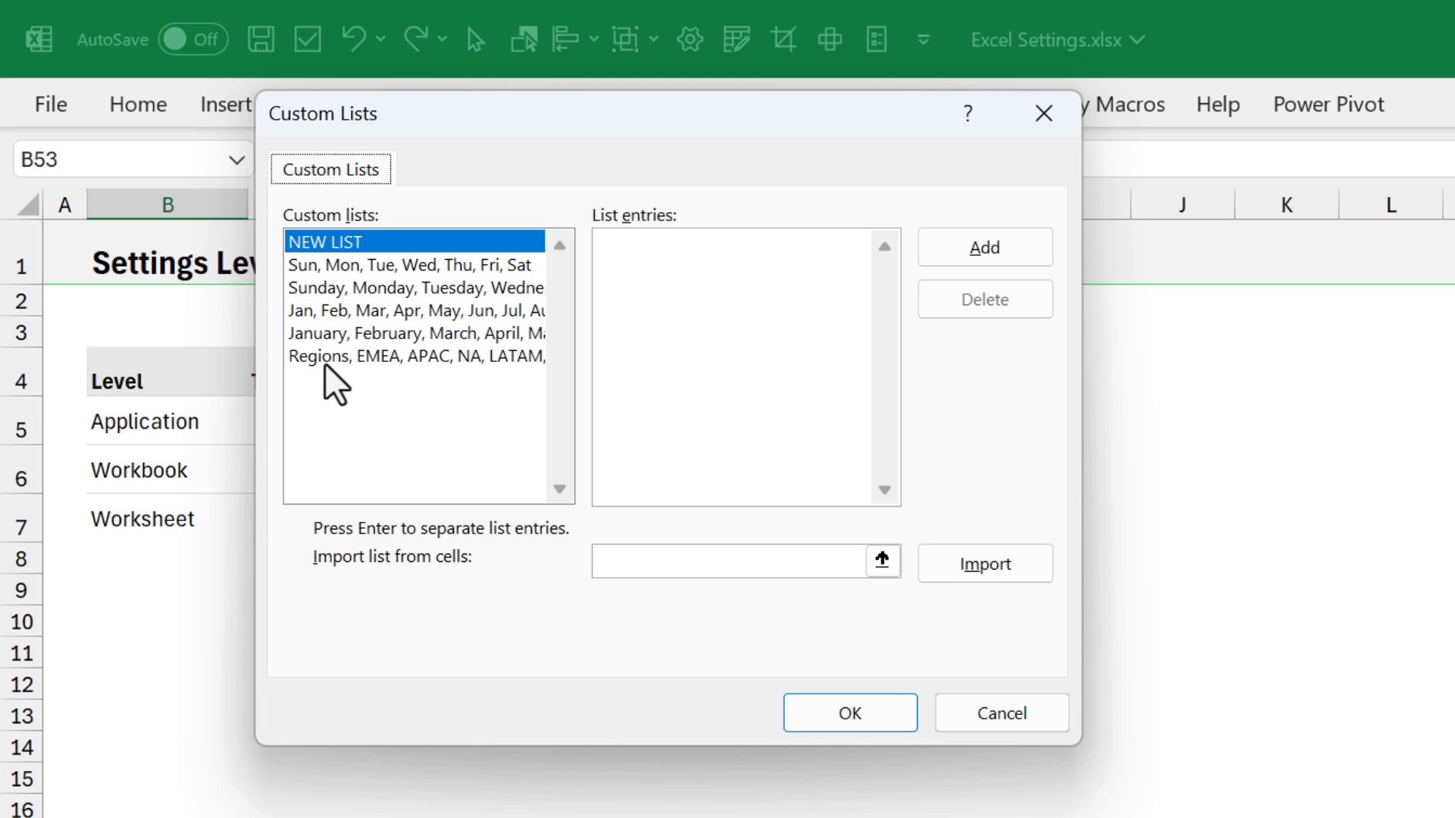
left_click(330, 356)
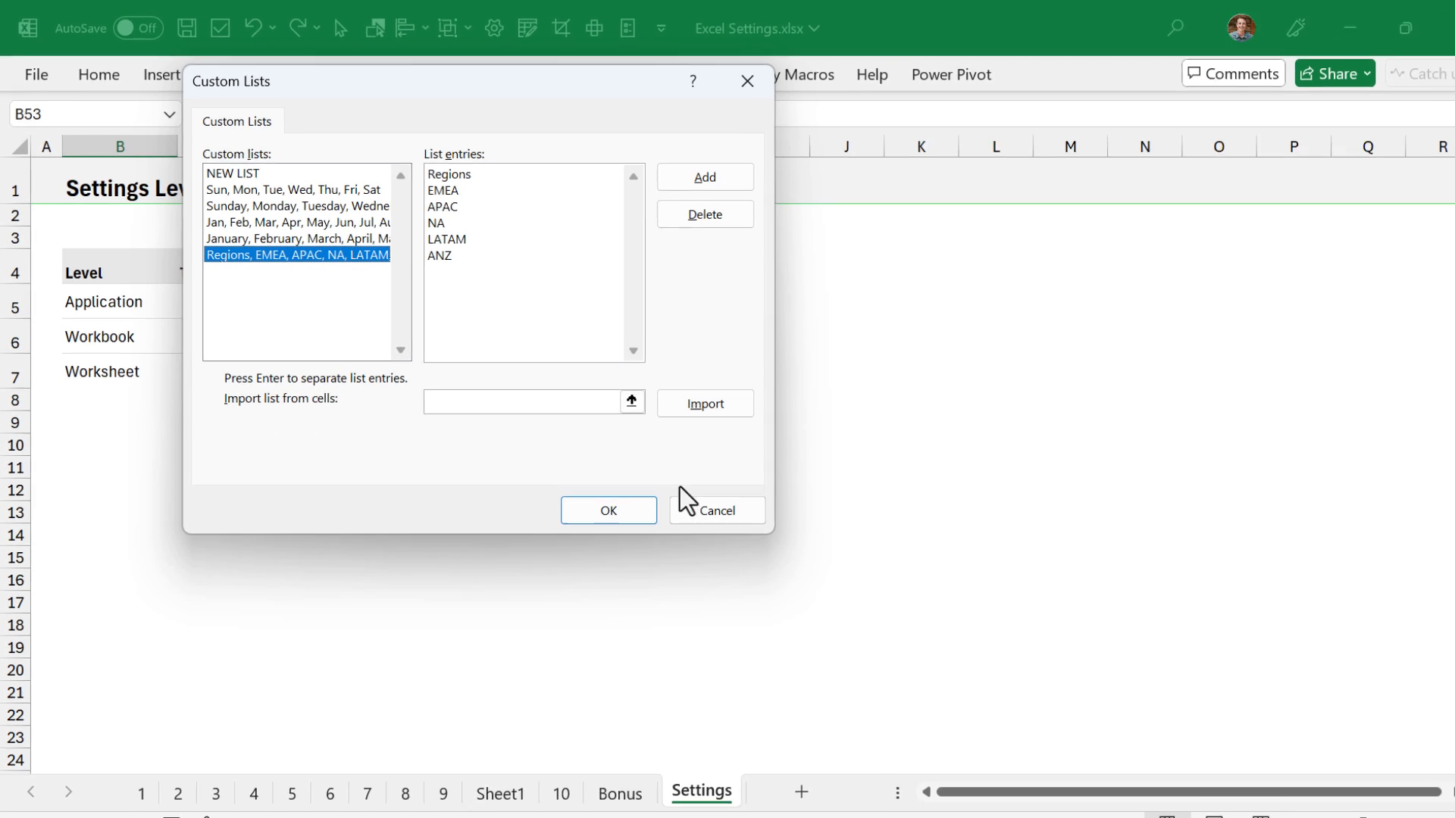
left_click(690, 513)
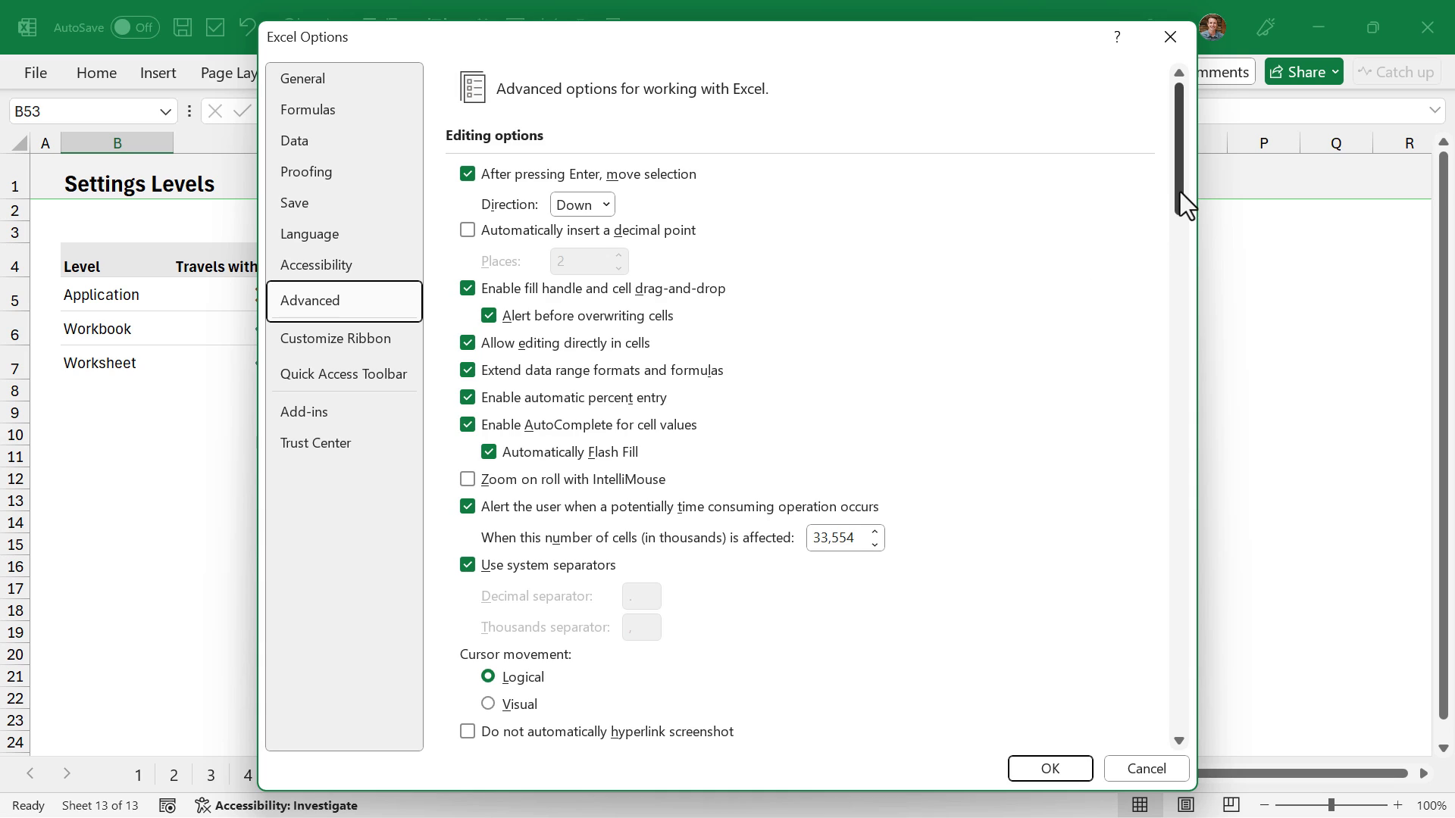
left_click_drag(1180, 193, 1179, 549)
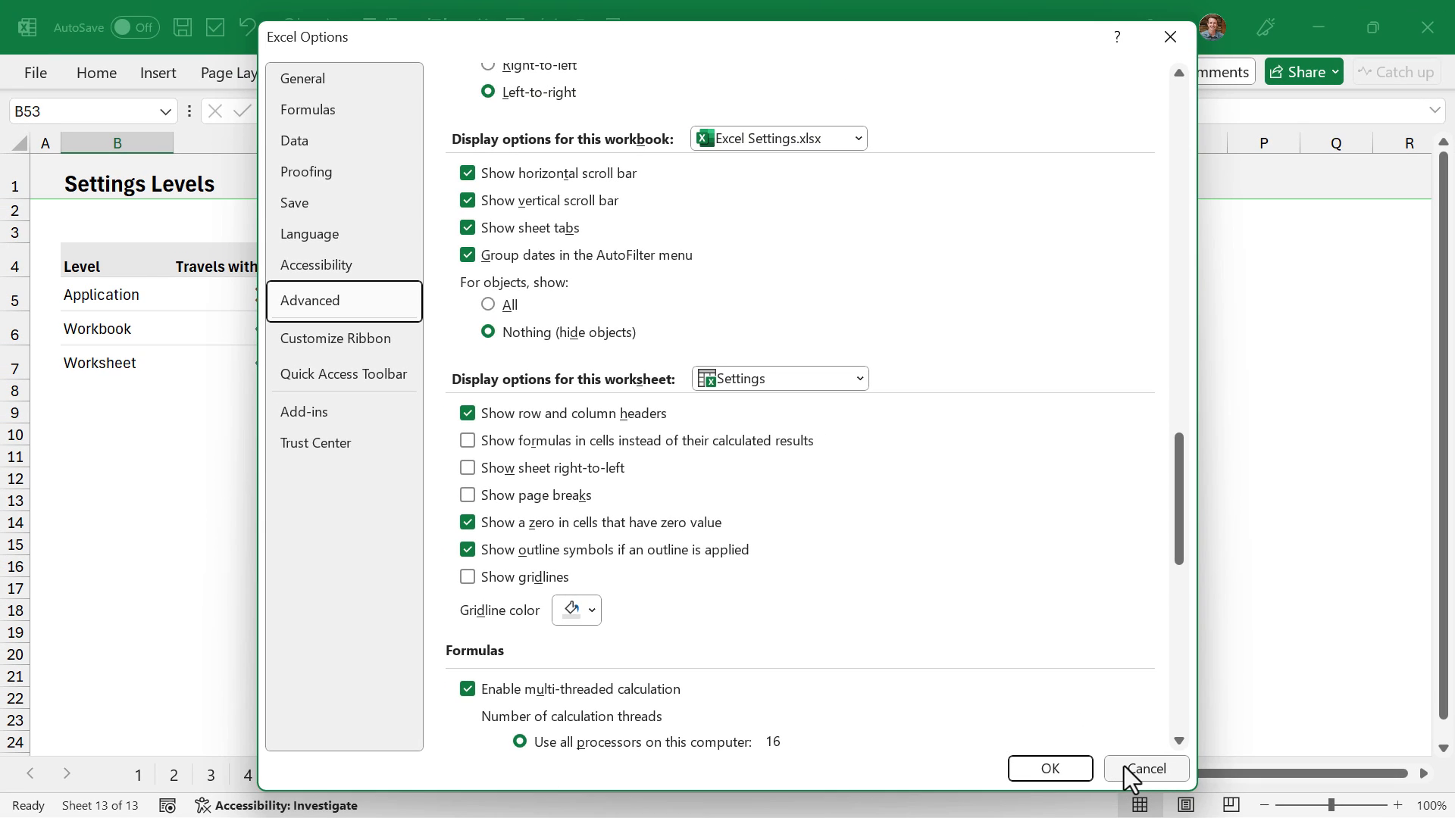
left_click(1124, 766)
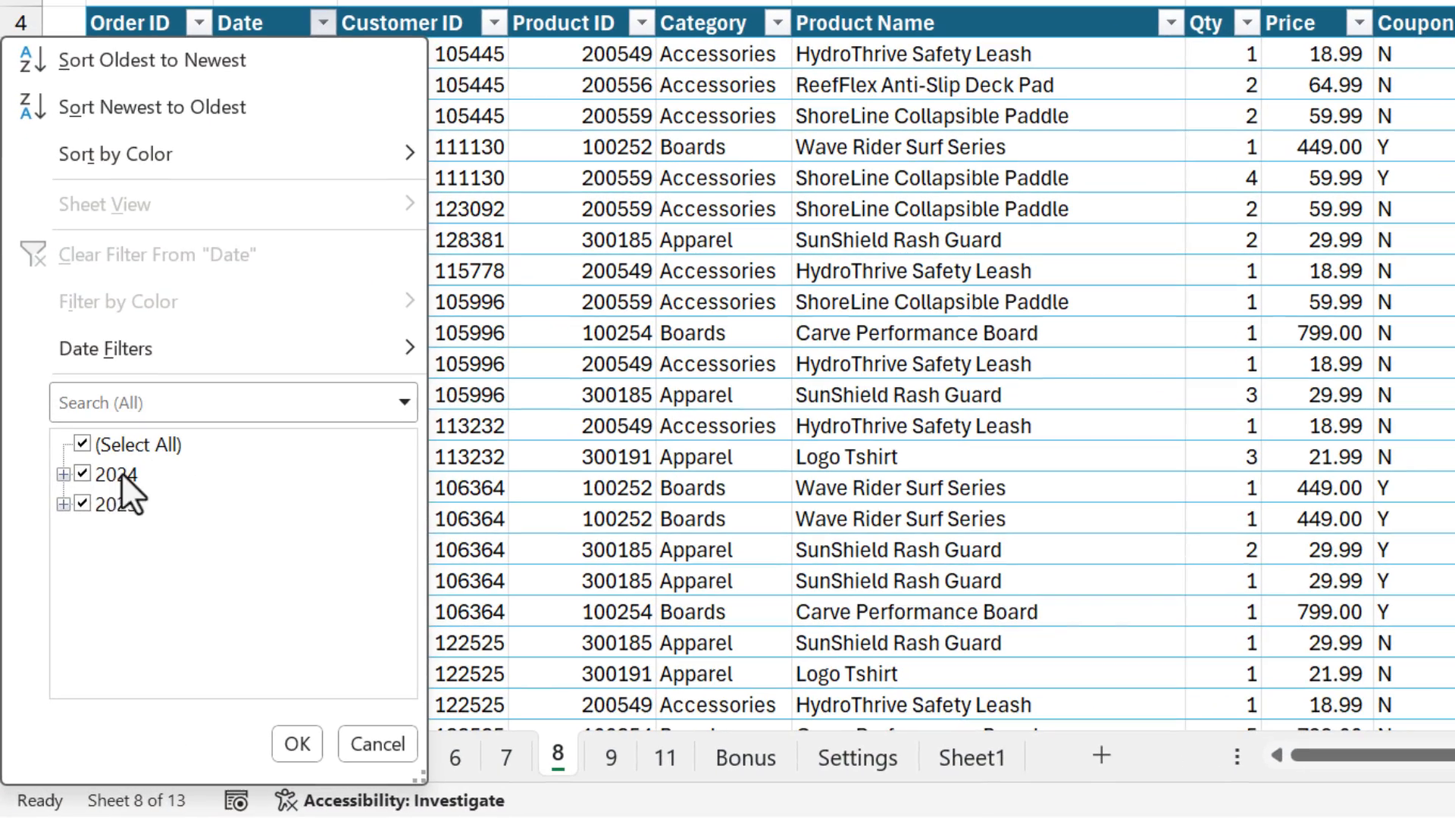
- Expand 2024 and February in the Date column's filter list to view the grouped days, and close the list
left_click(63, 475)
left_click(83, 505)
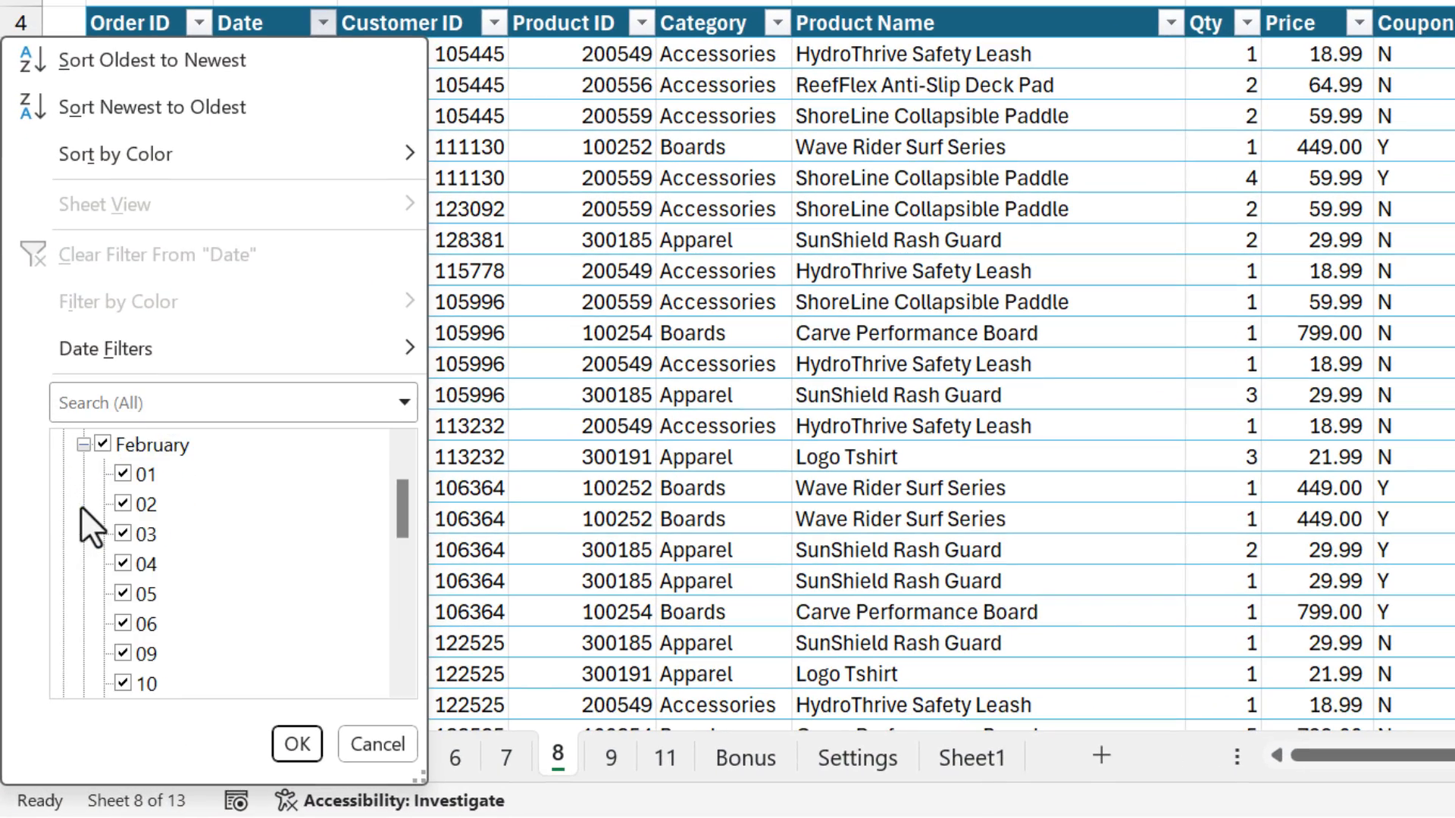
left_click(120, 534)
left_click(294, 743)
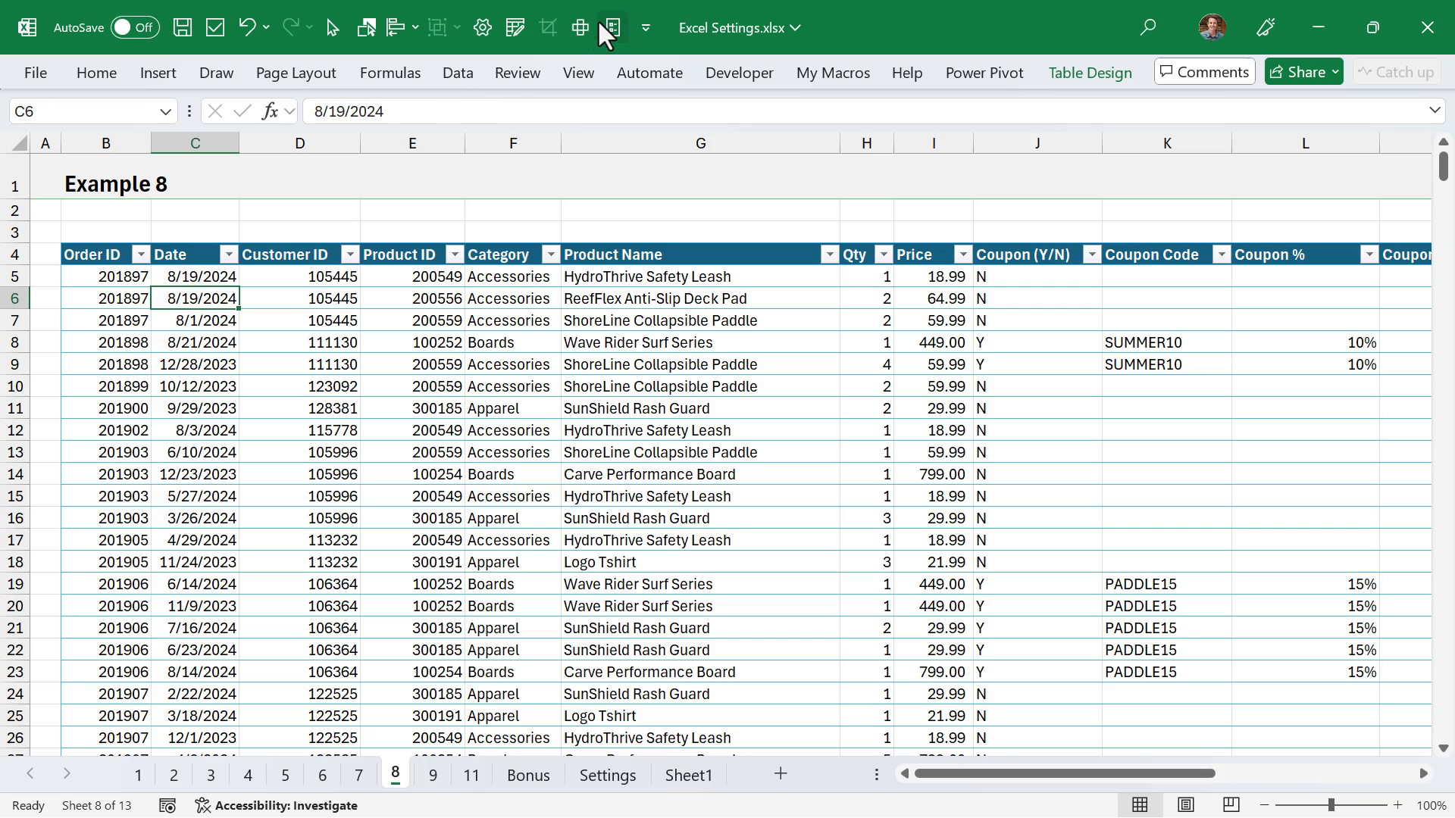
- Turn off grouping of dates in the AutoFilter menu for Excel Settings.xlsx, and browse the Date filter list in Example 8
left_click(628, 1)
left_click(327, 301)
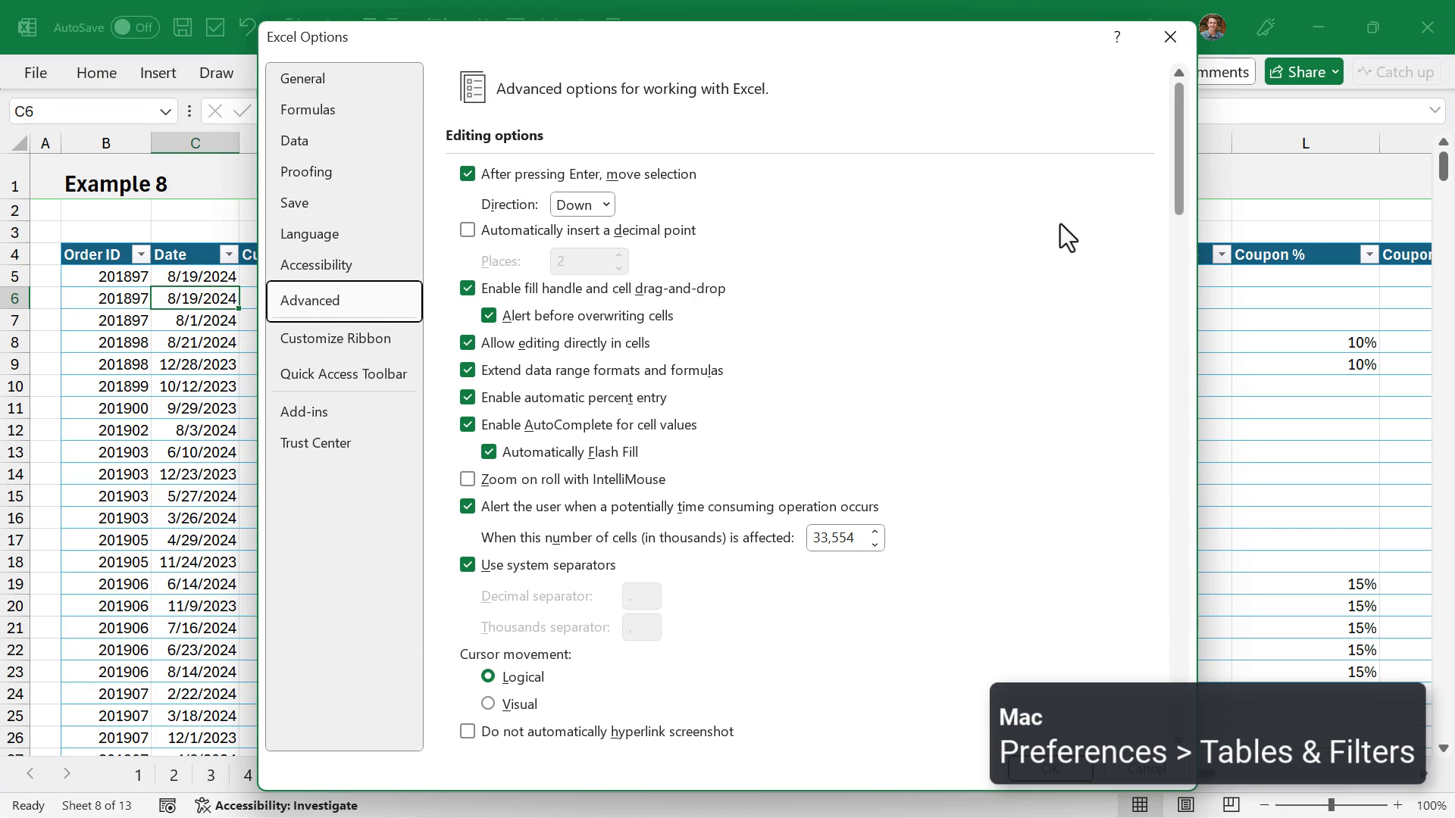
left_click_drag(1186, 169, 1162, 514)
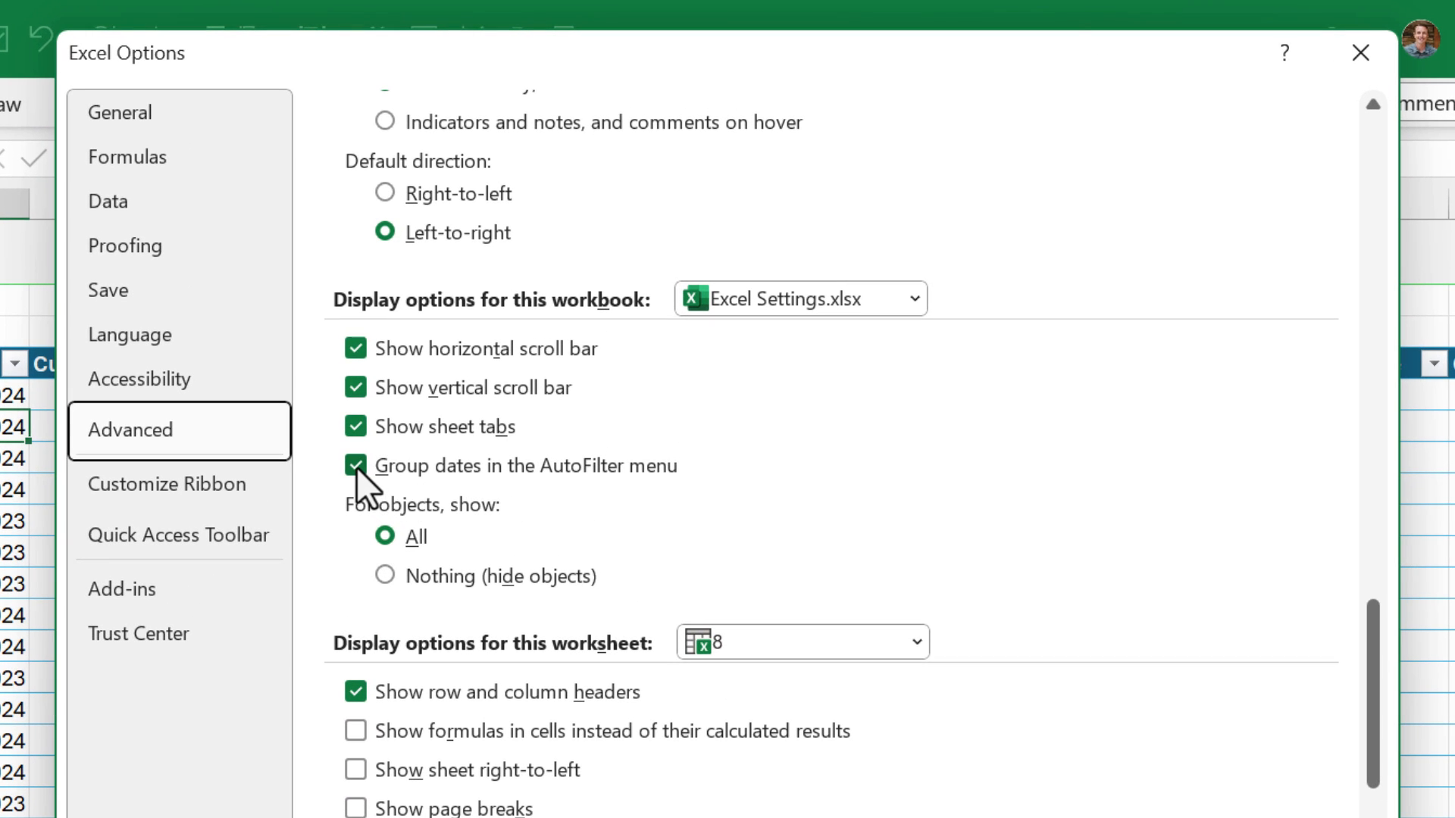
left_click(356, 467)
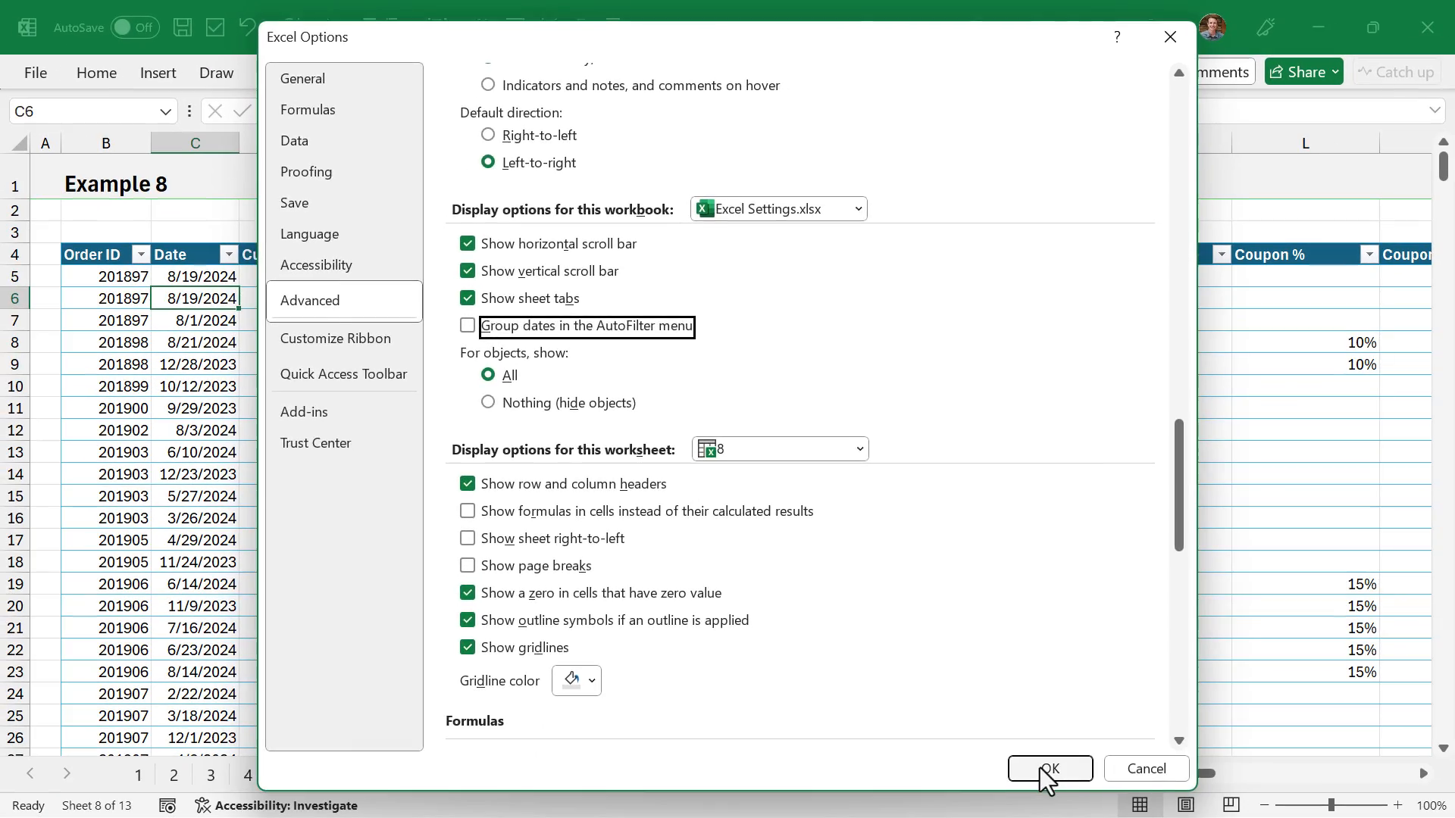
left_click(1050, 769)
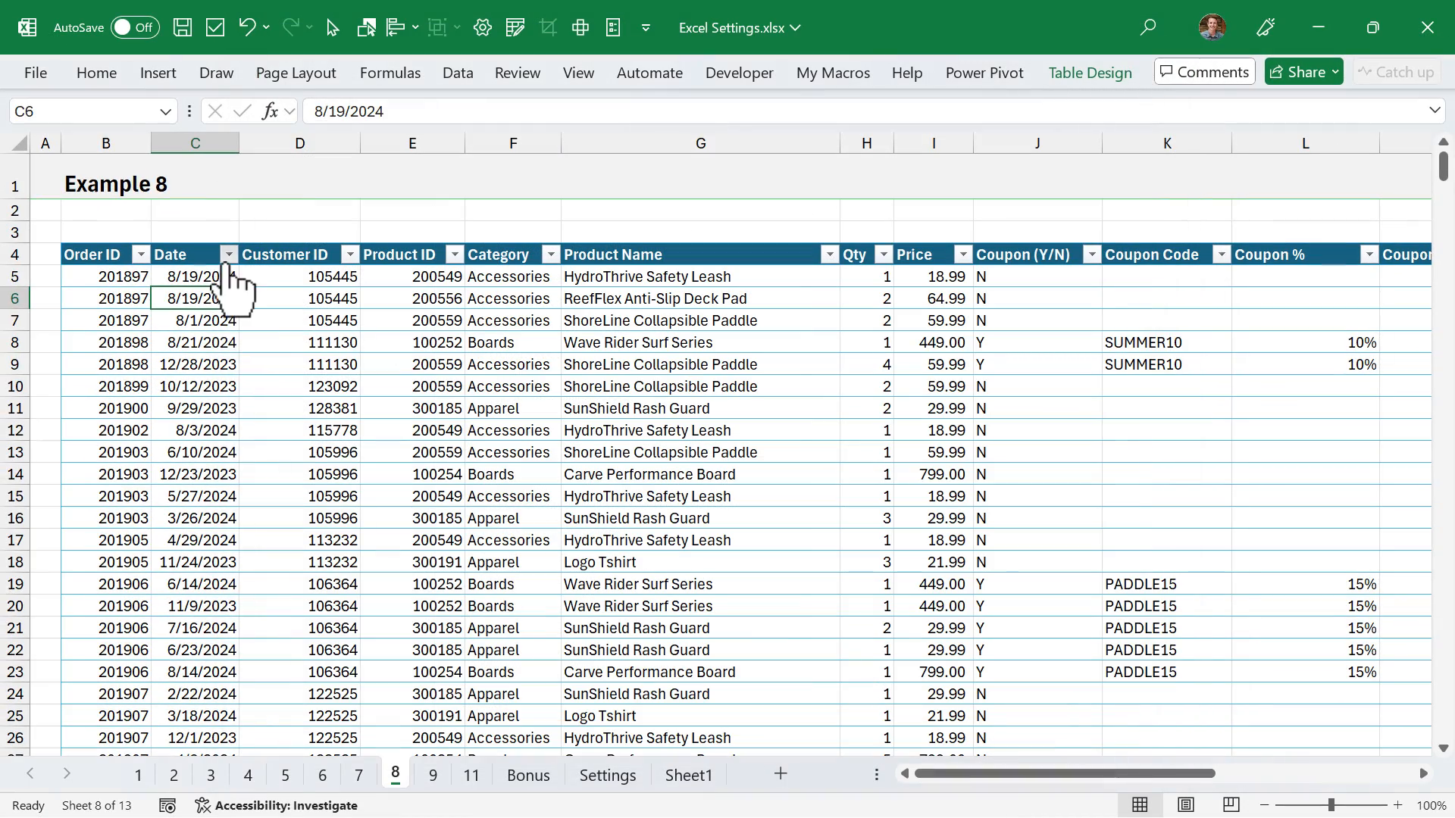
left_click(228, 254)
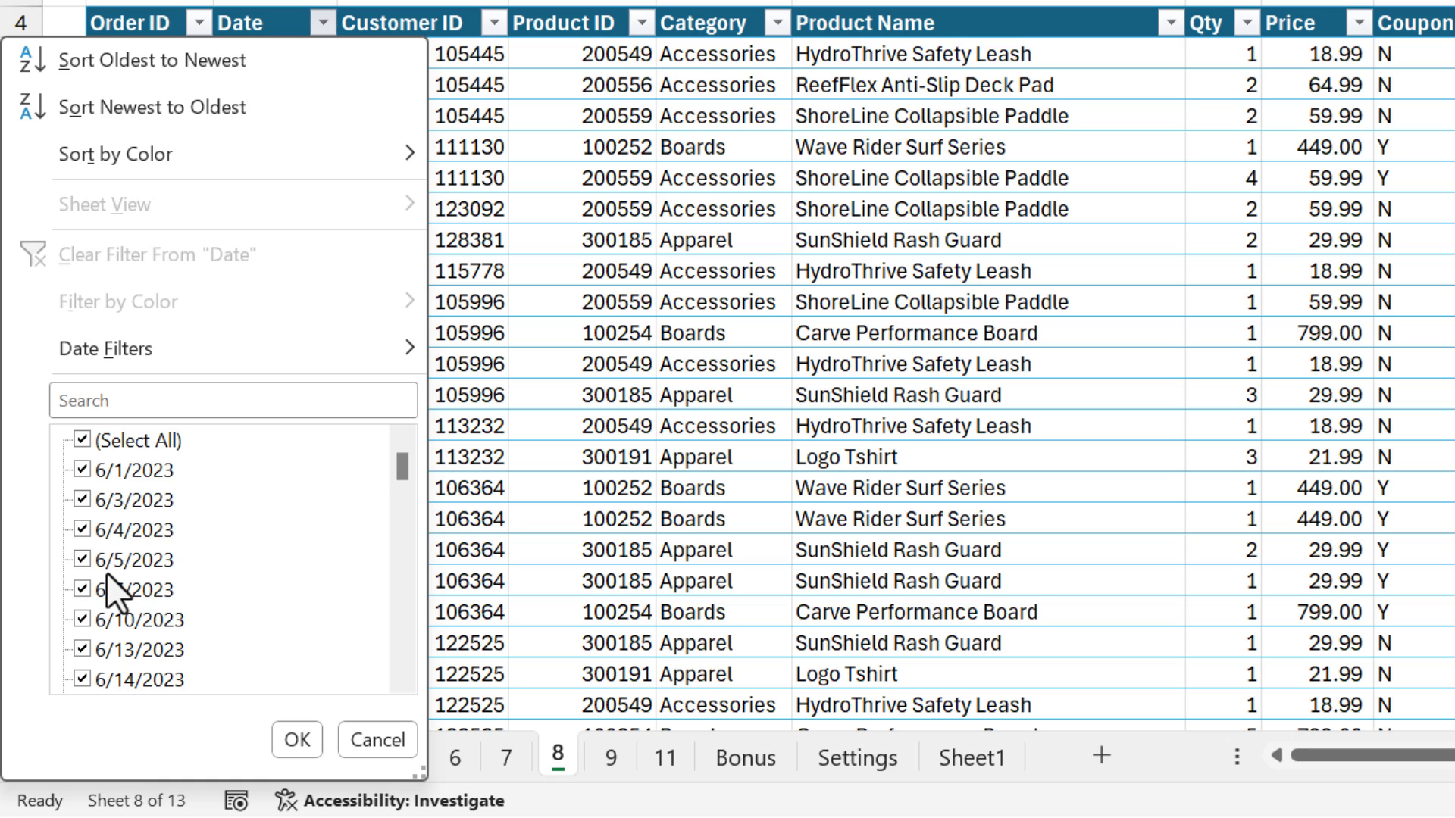
scroll(106, 571, "down", 2)
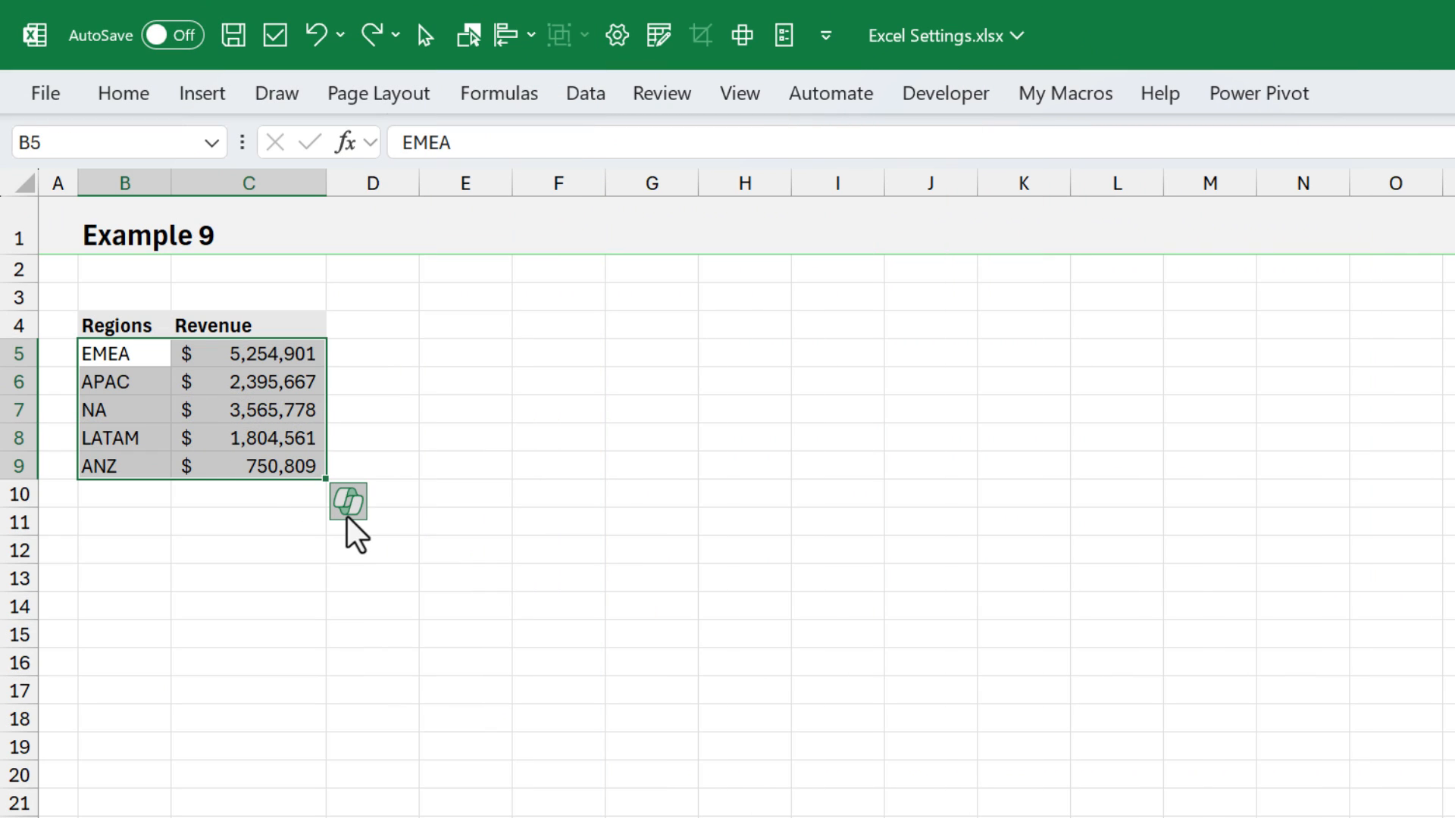
- Use Quick Analysis on the Example 9 regions and revenue to add a % Total column beside the data
left_click(346, 515)
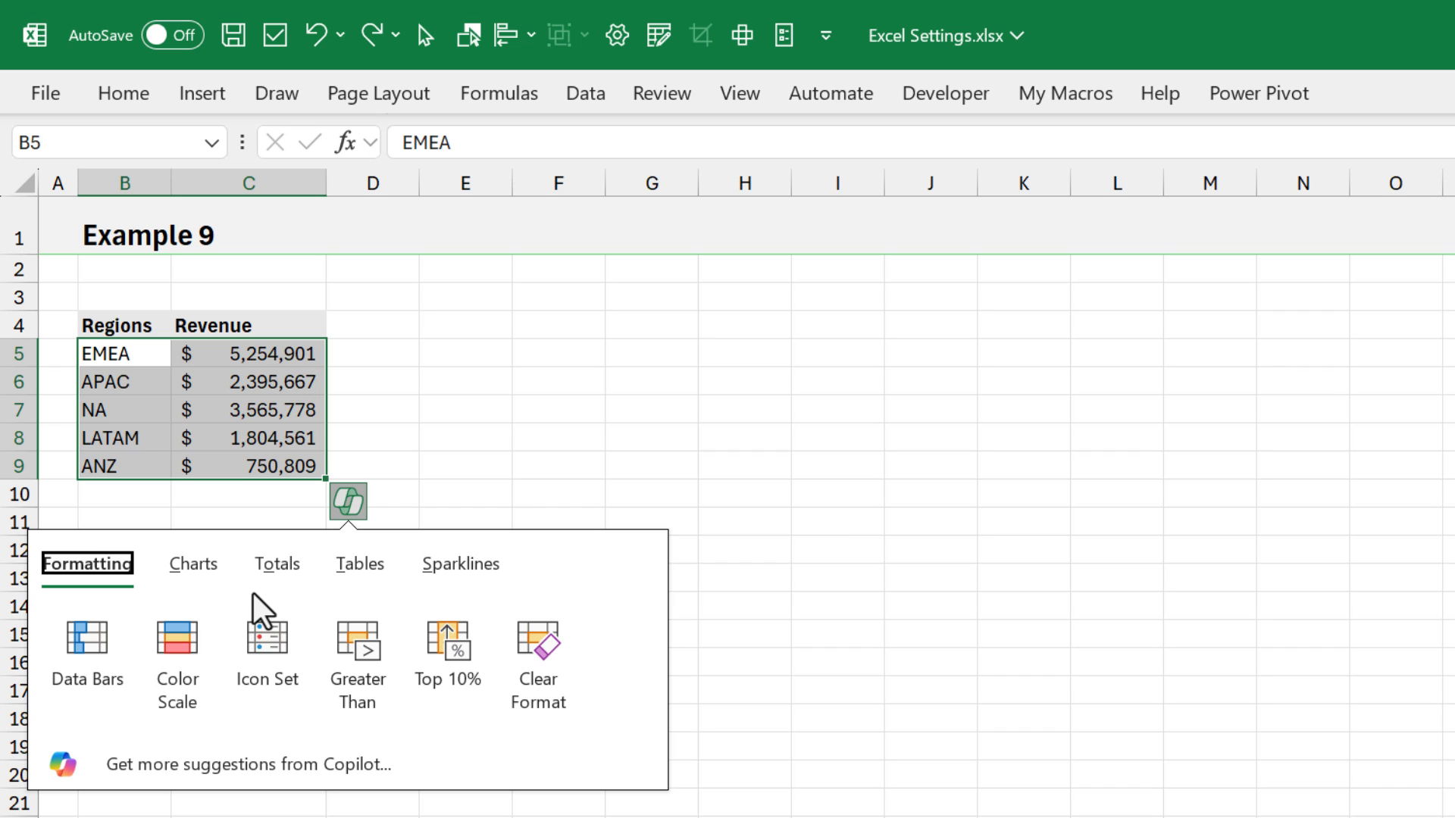
left_click(270, 566)
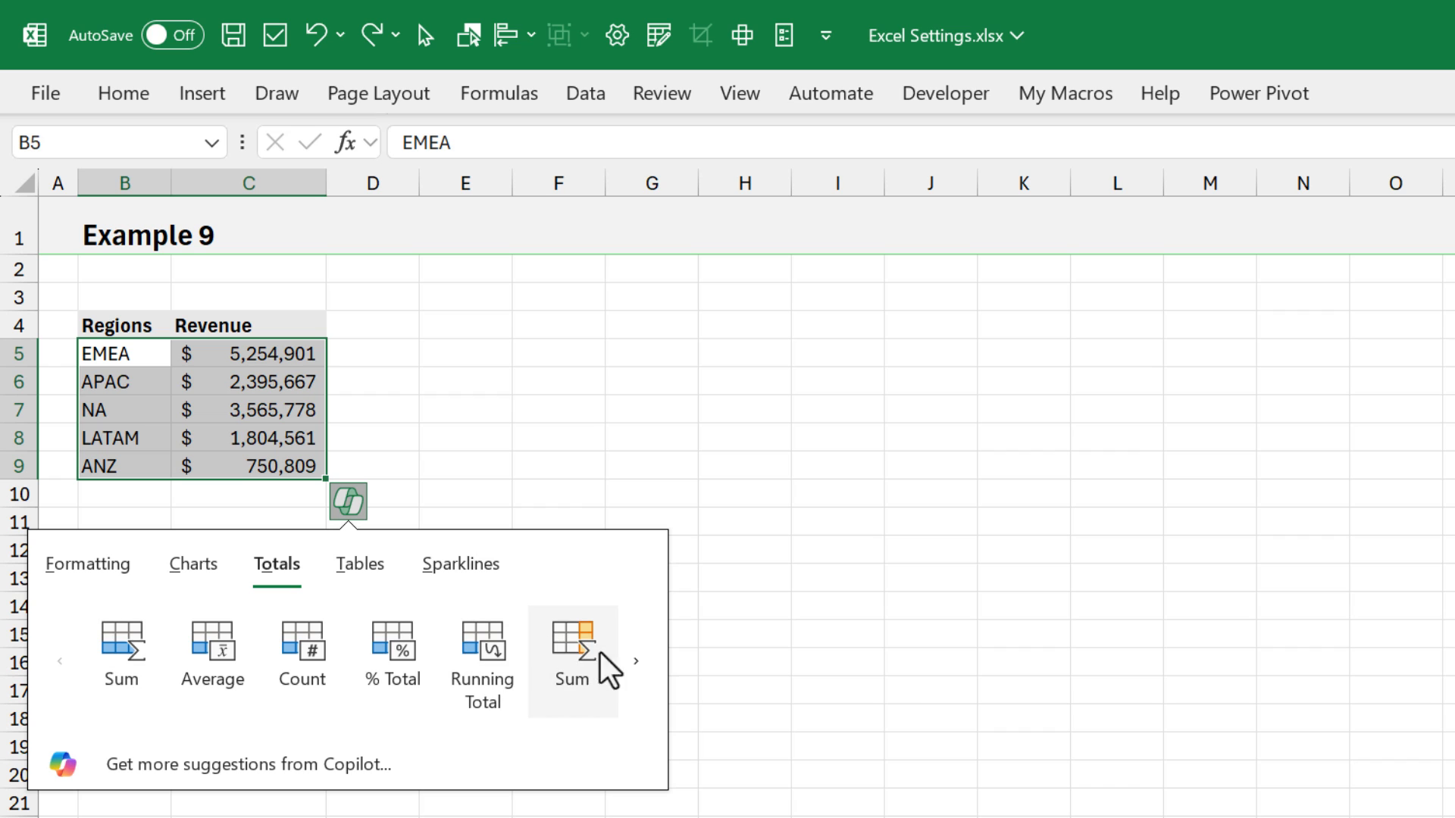
left_click(633, 660)
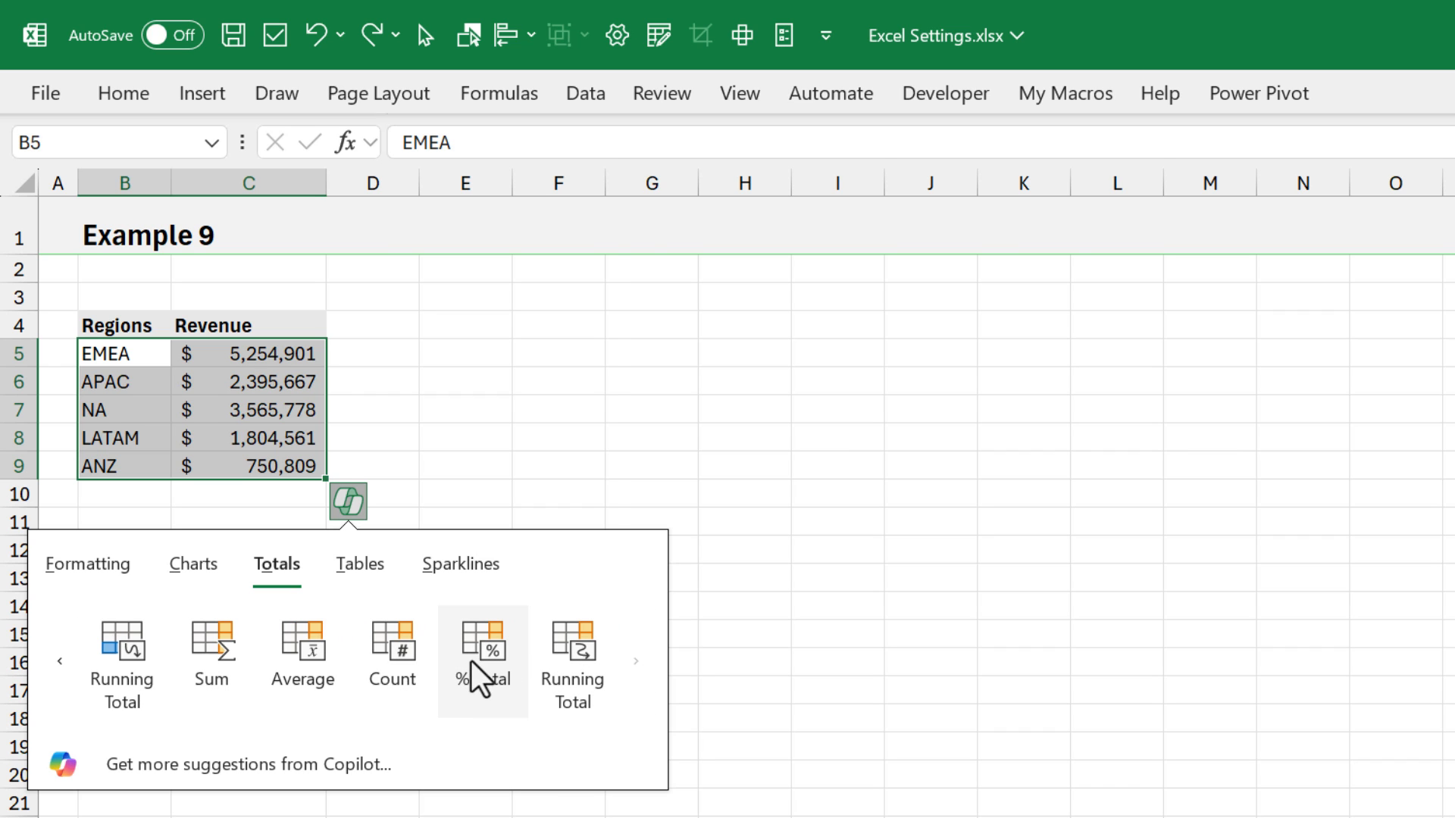
left_click(471, 649)
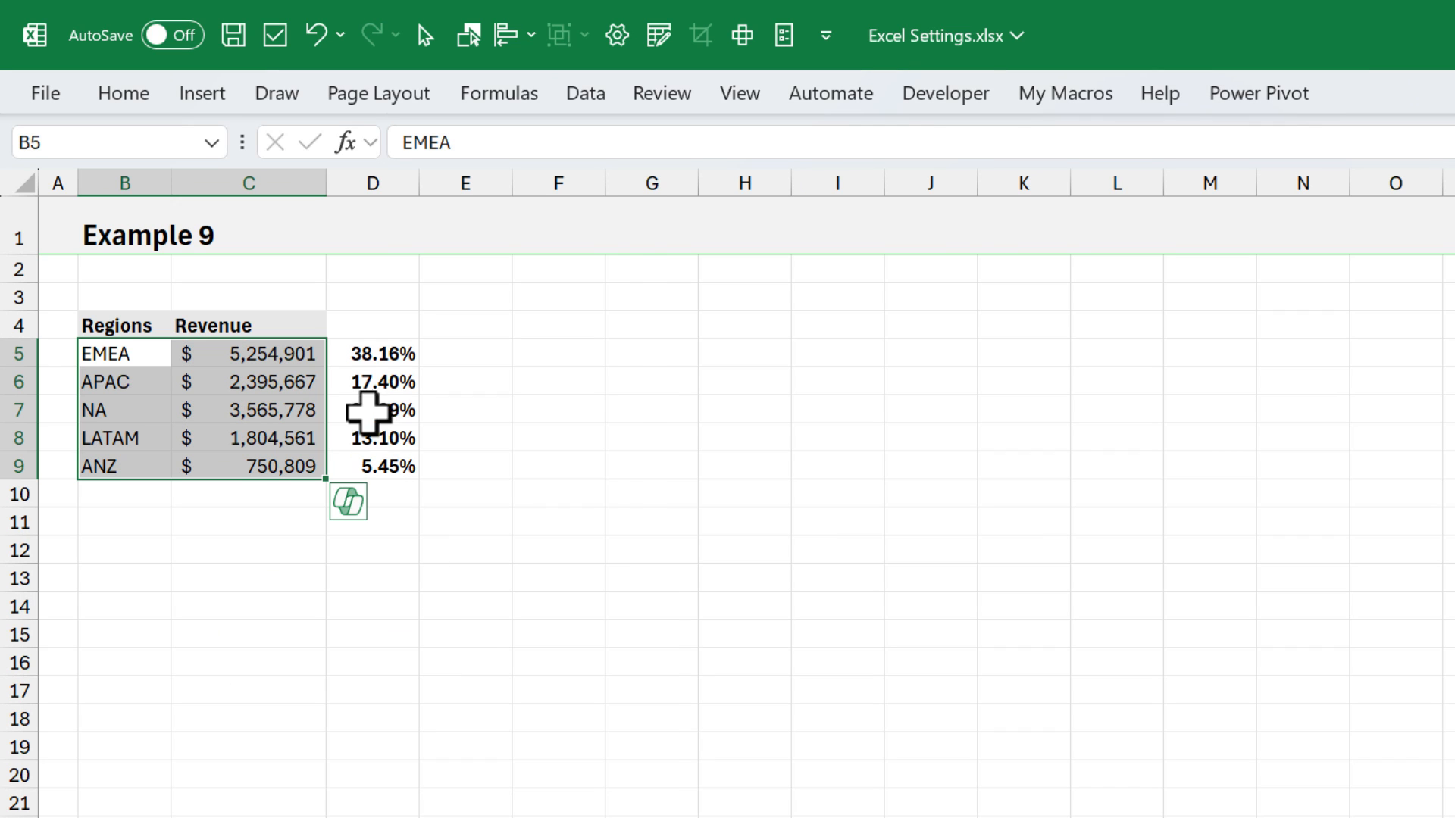
- Inspect the percentage formula in cell D5 and leave it as is
left_click(357, 362)
key("F2")
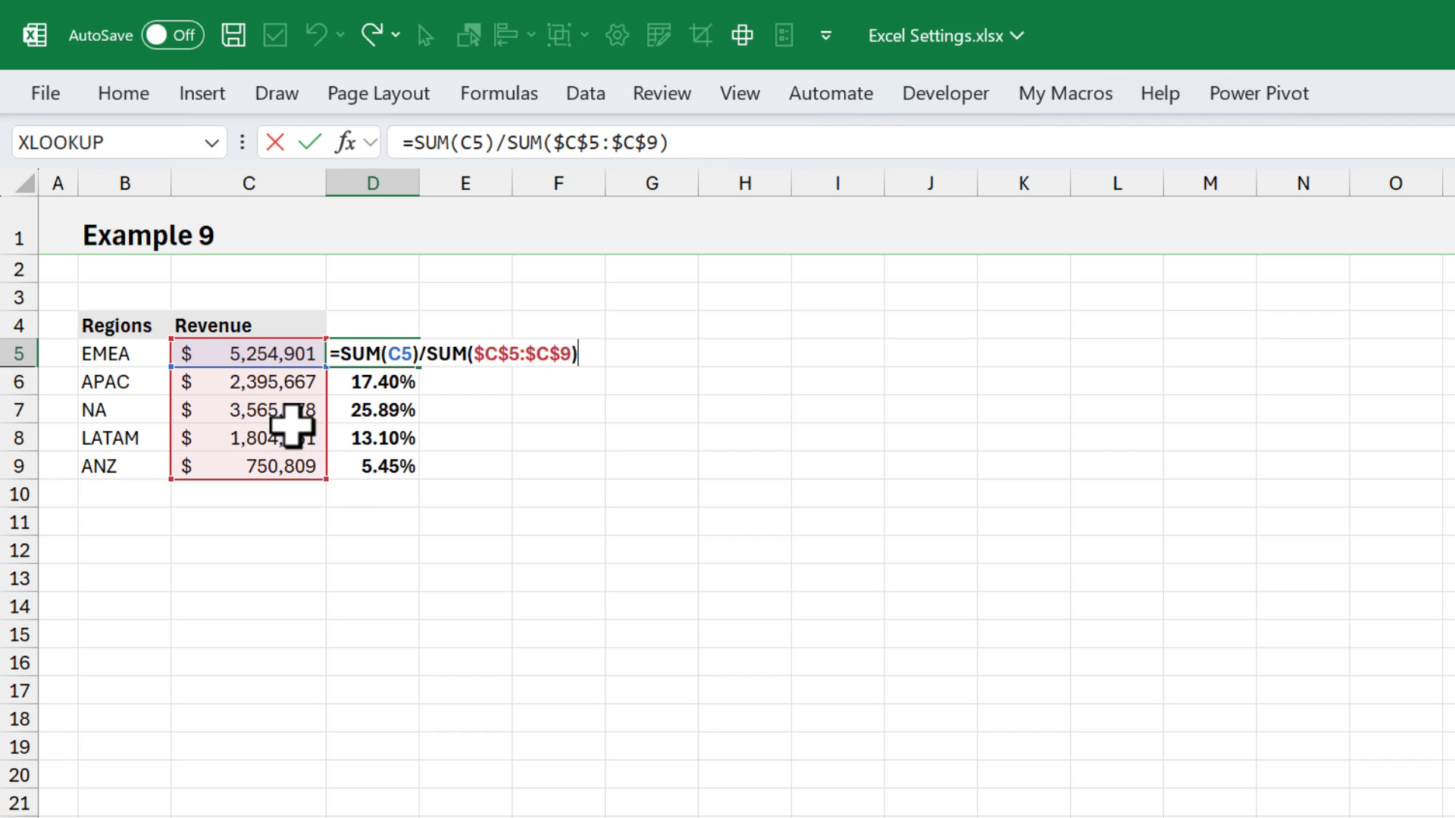
key("Escape")
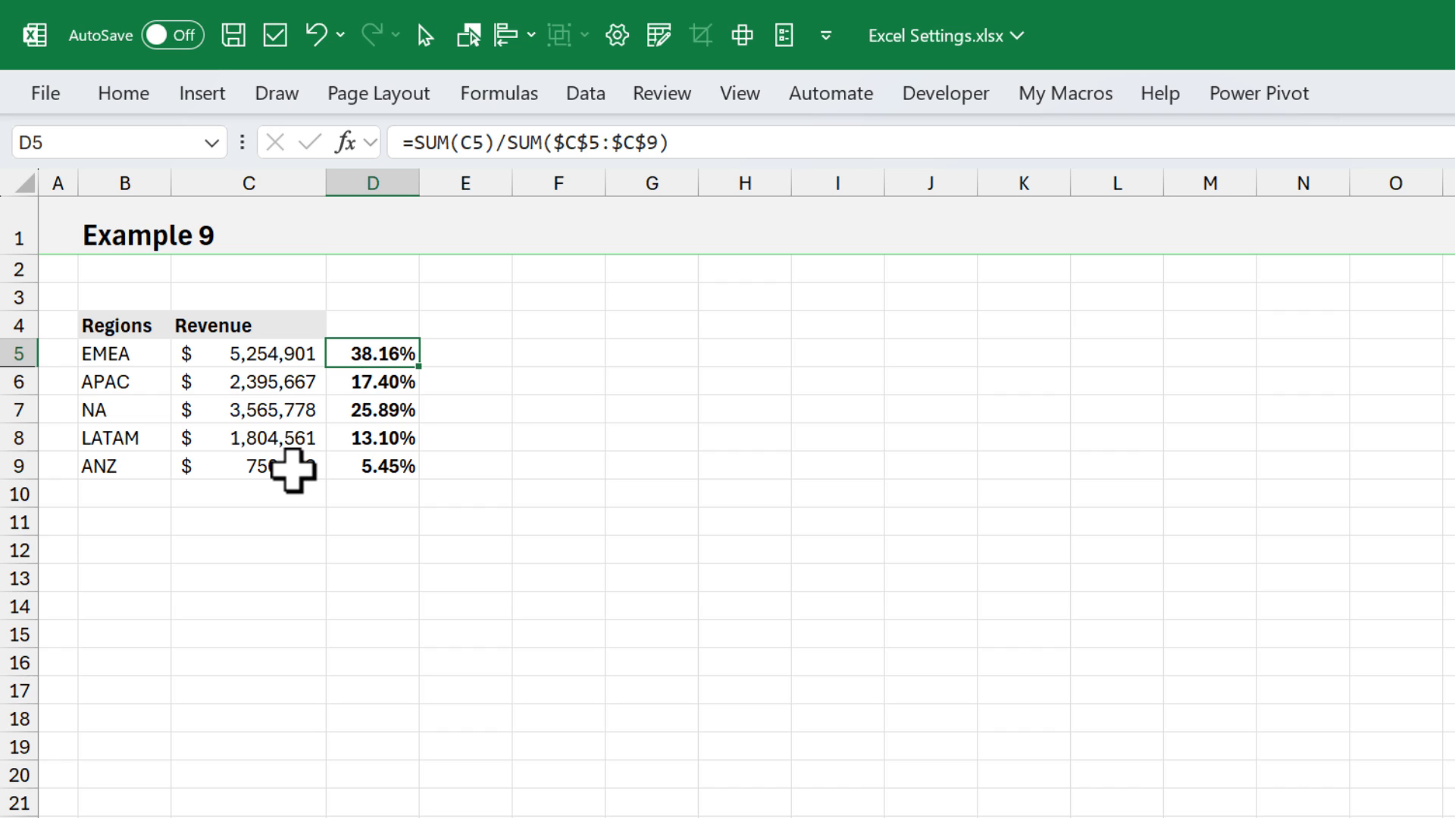
- Turn off Show Quick Analysis options on selection in the General options, and call up Quick Analysis for B5:C9 on demand
left_click_drag(156, 357, 277, 450)
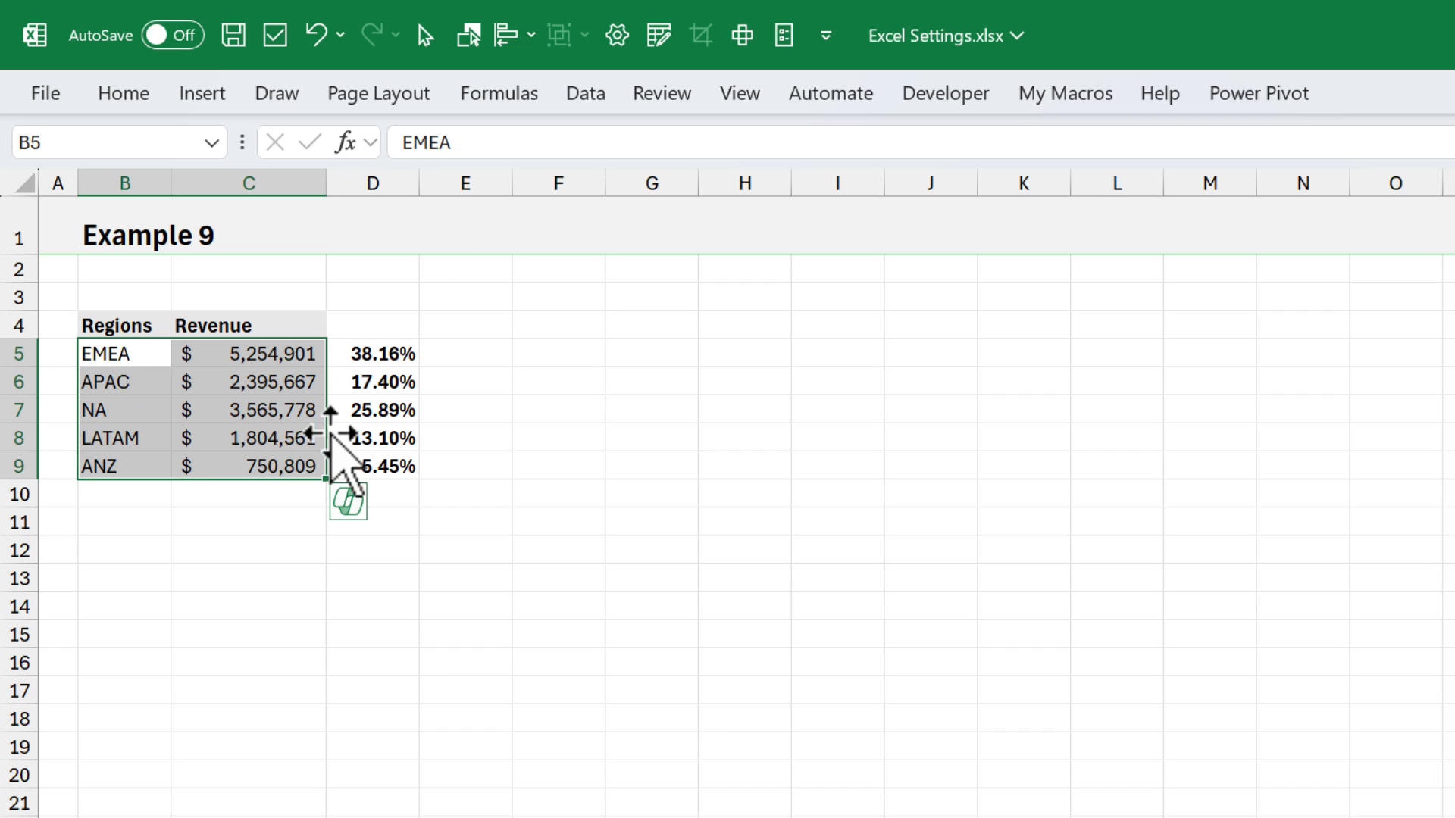
left_click(782, 36)
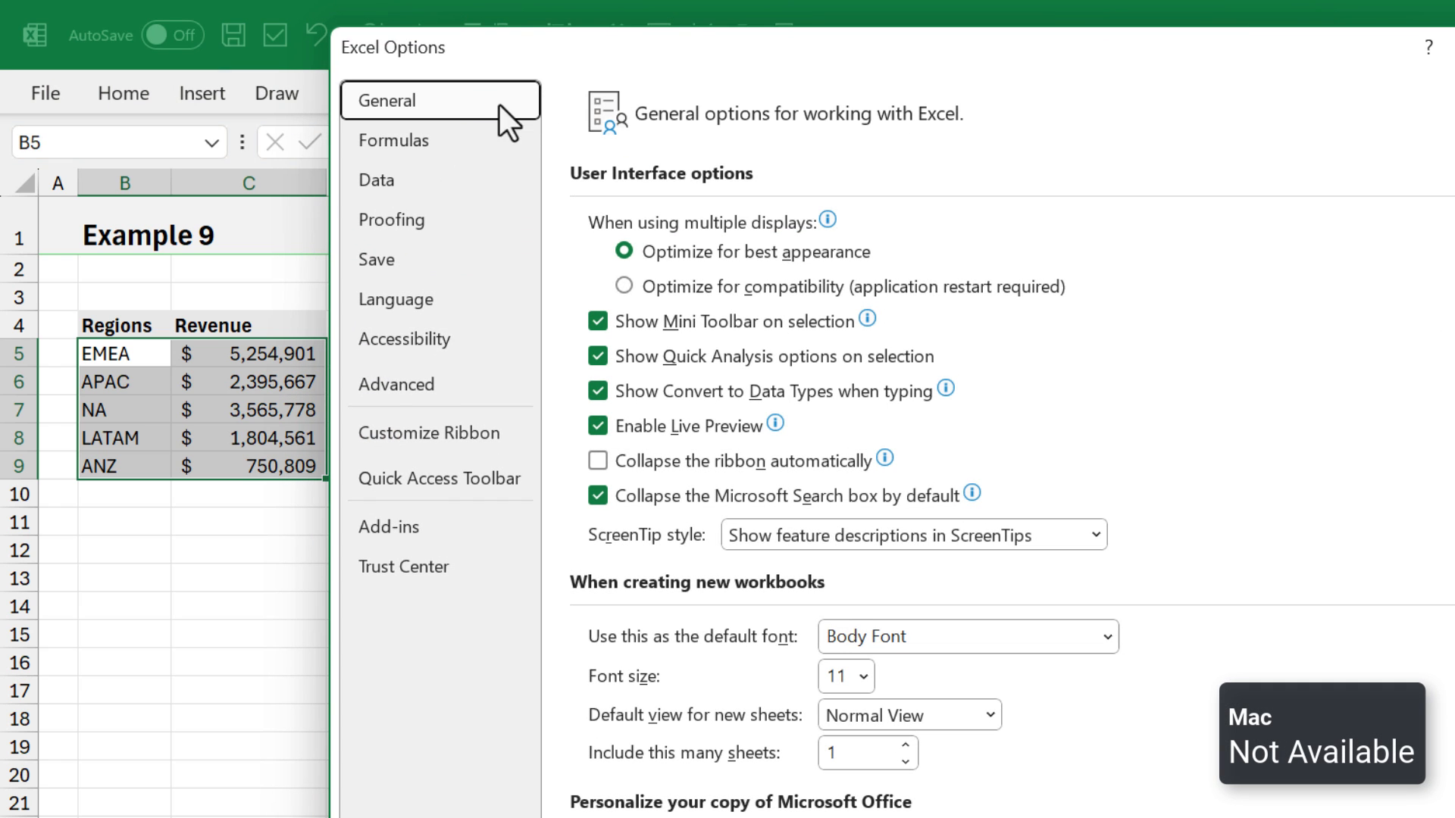
left_click(596, 356)
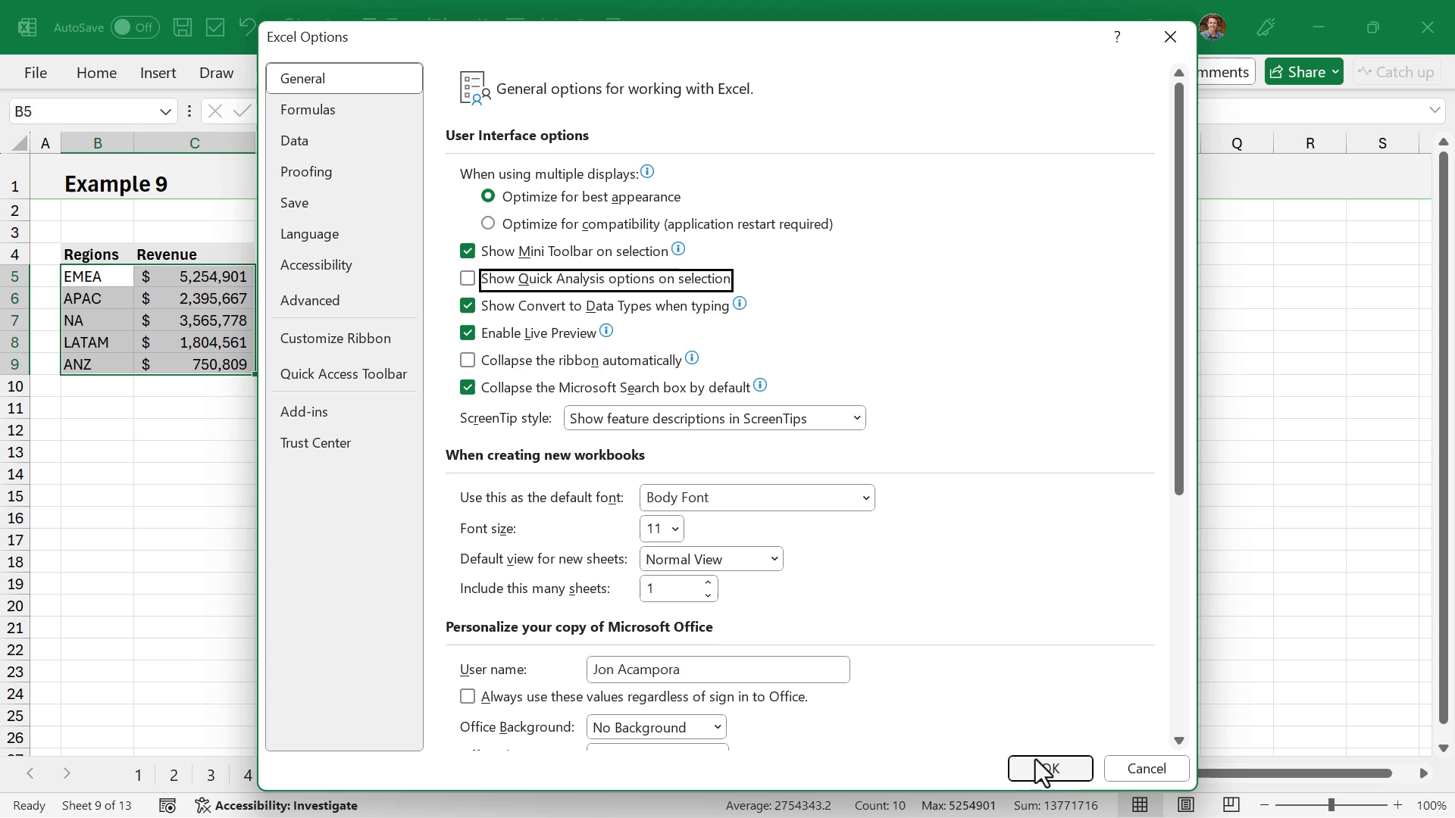
left_click(1045, 770)
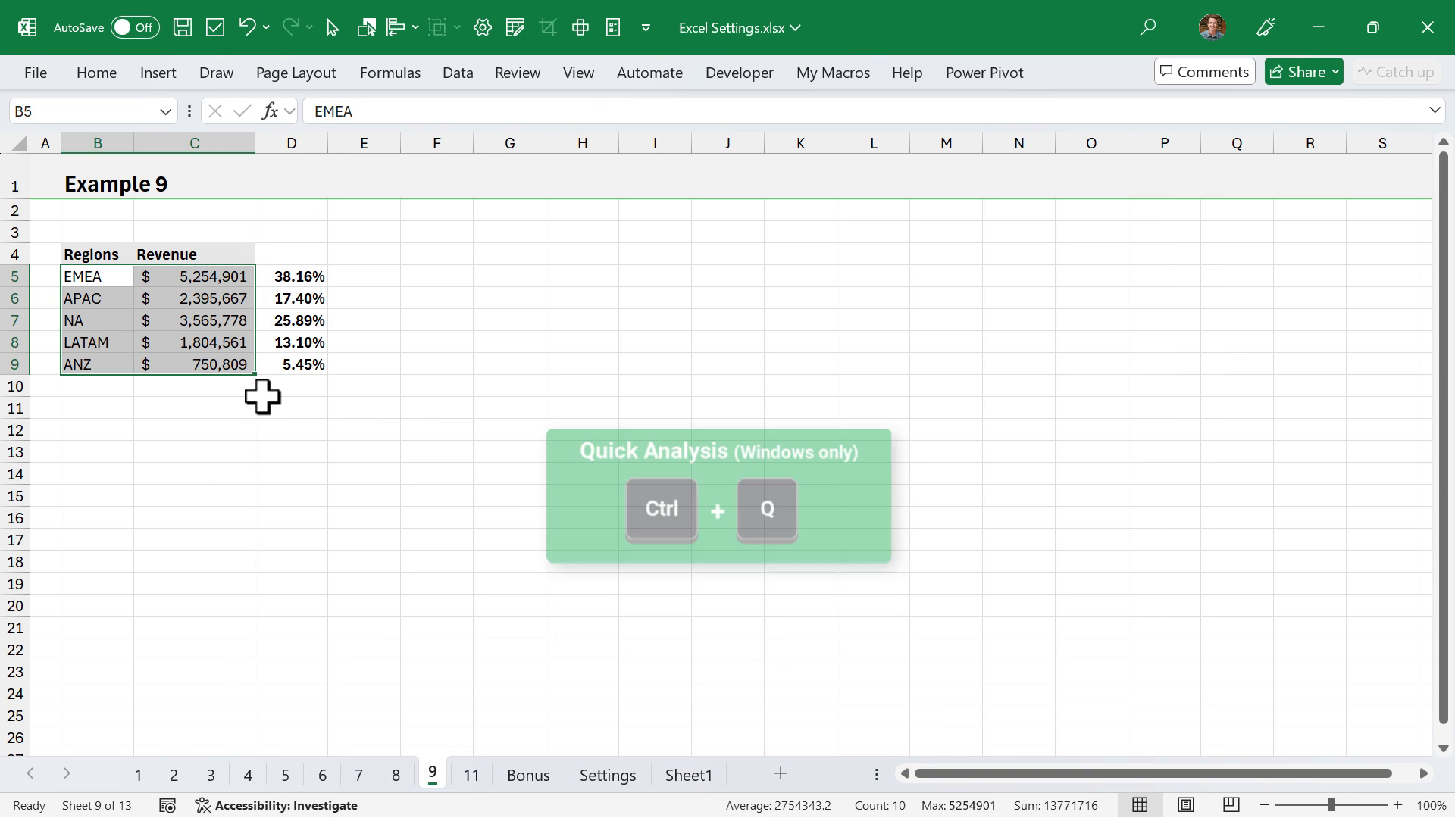
key("ctrl+q")
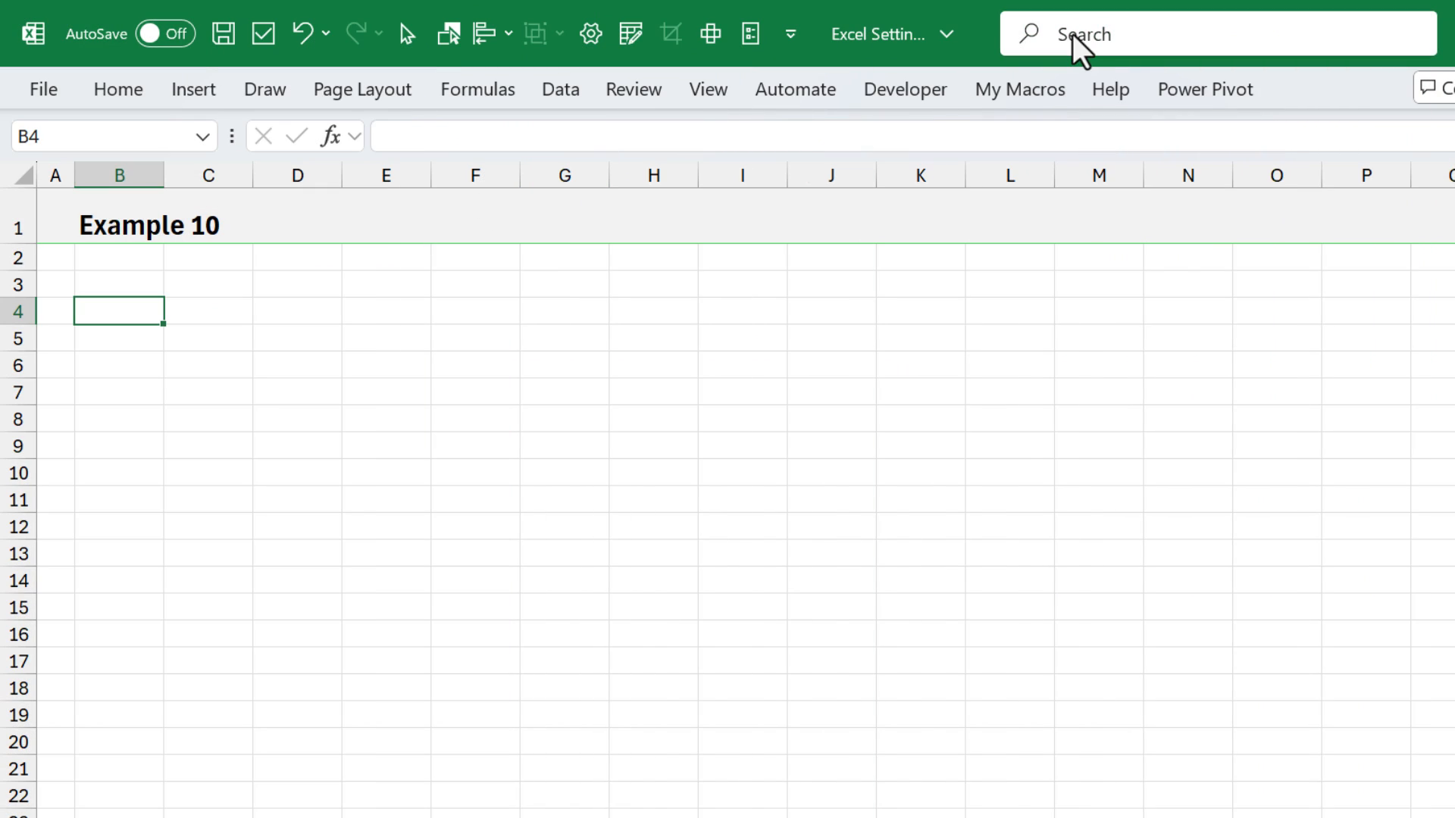
- Turn on Collapse the Microsoft Search box by default in the General options, and try expanding and collapsing the search box
left_click(748, 34)
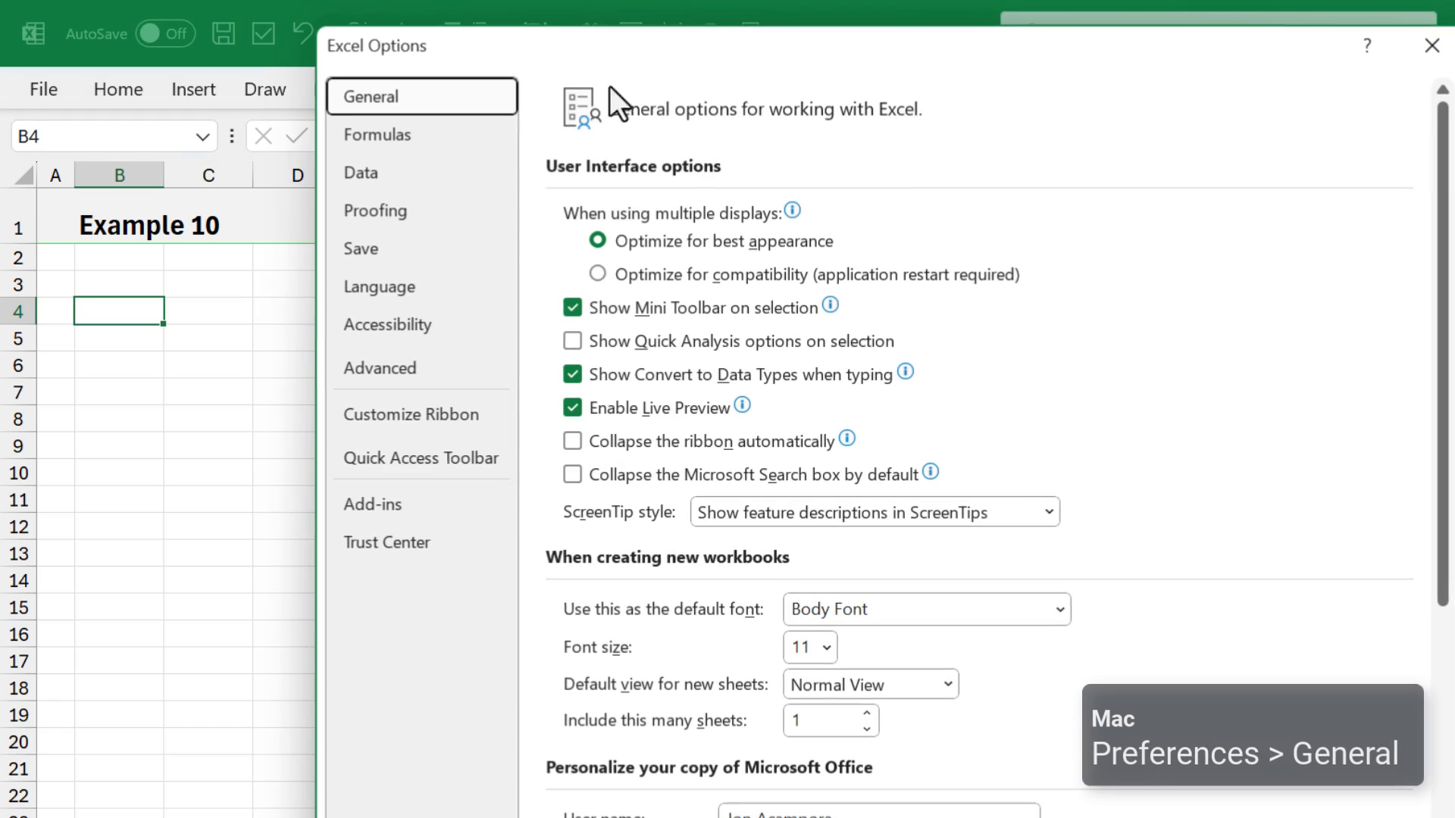
left_click(565, 474)
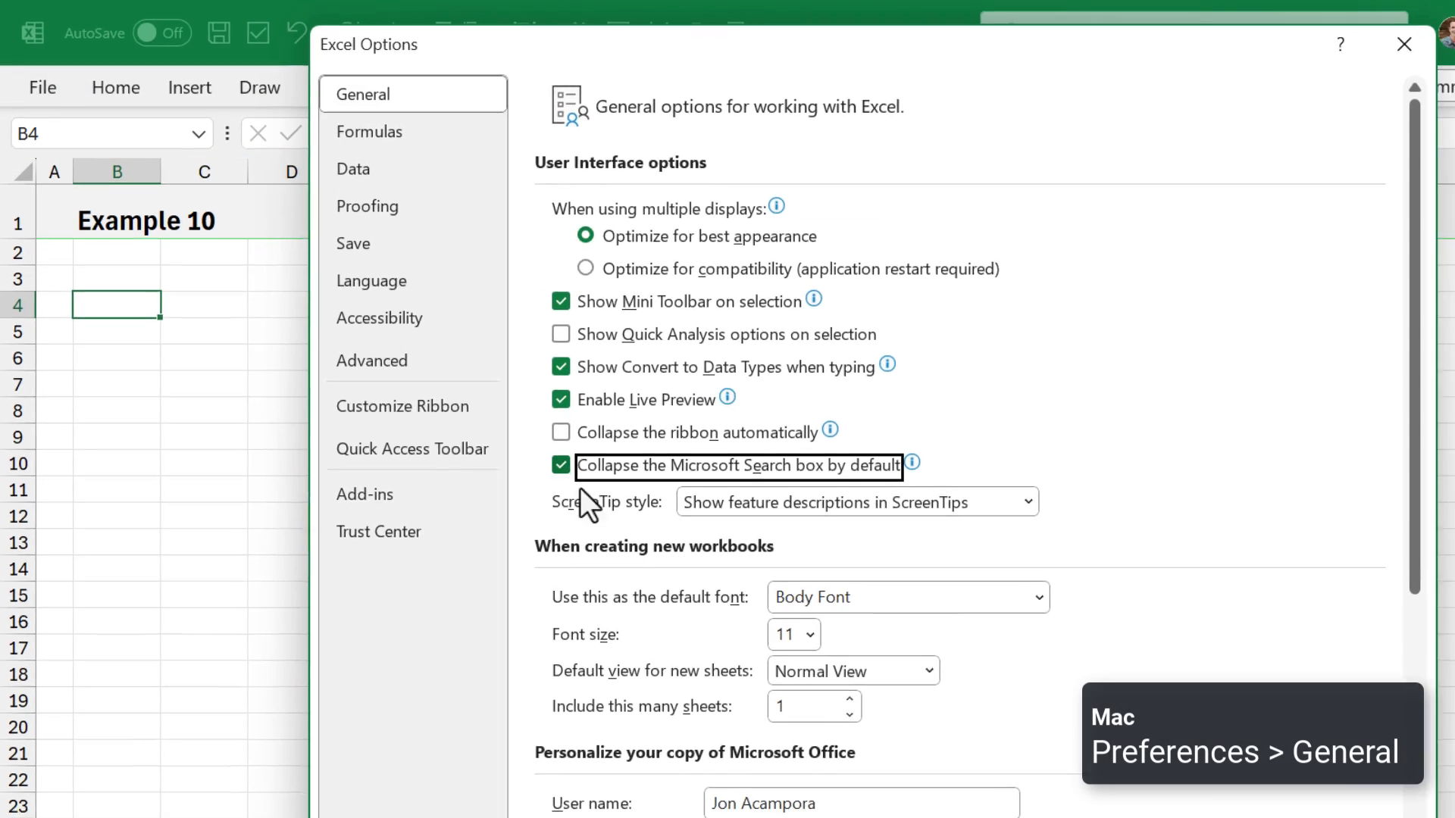
left_click(1318, 817)
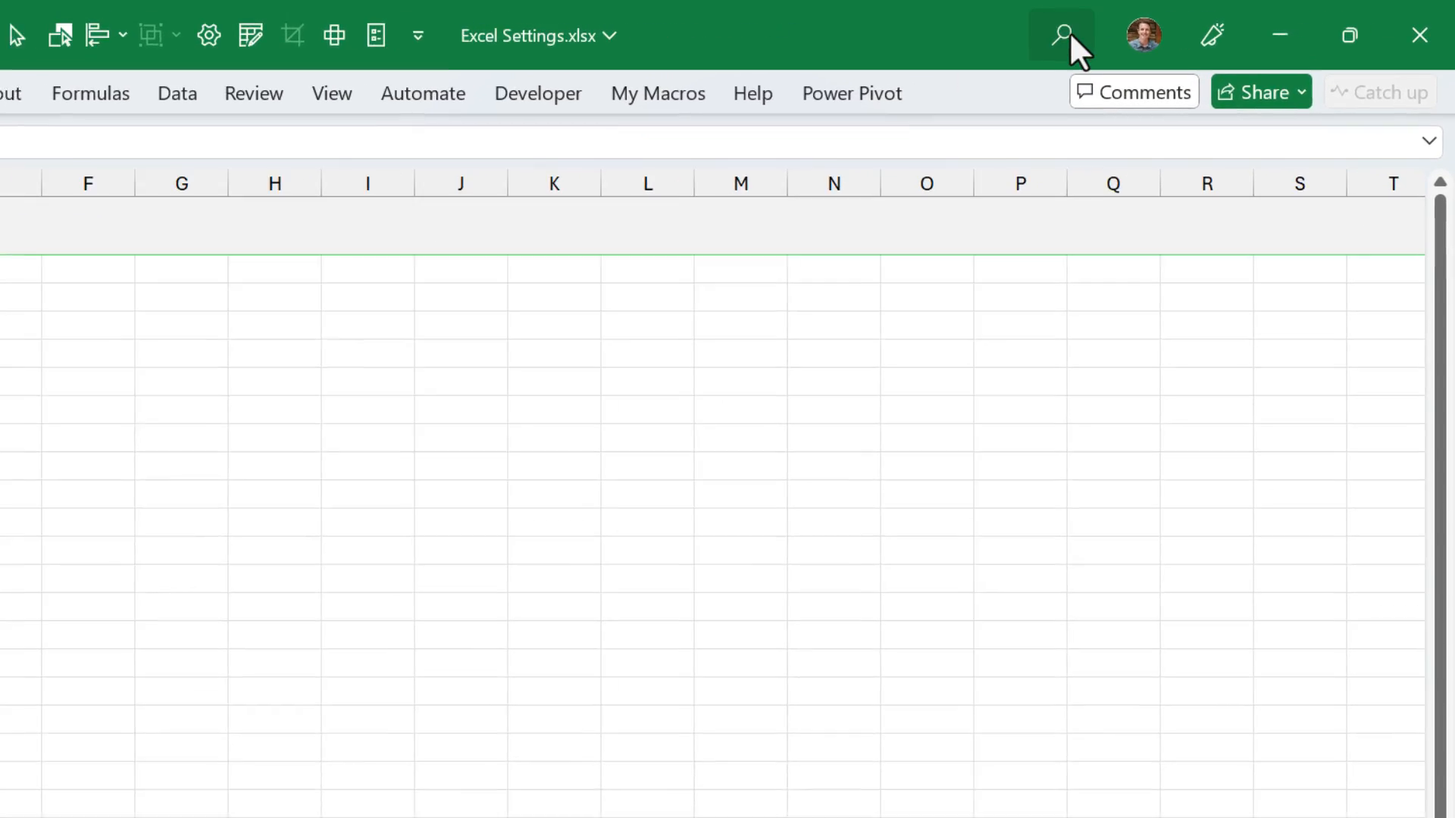
left_click(1135, 29)
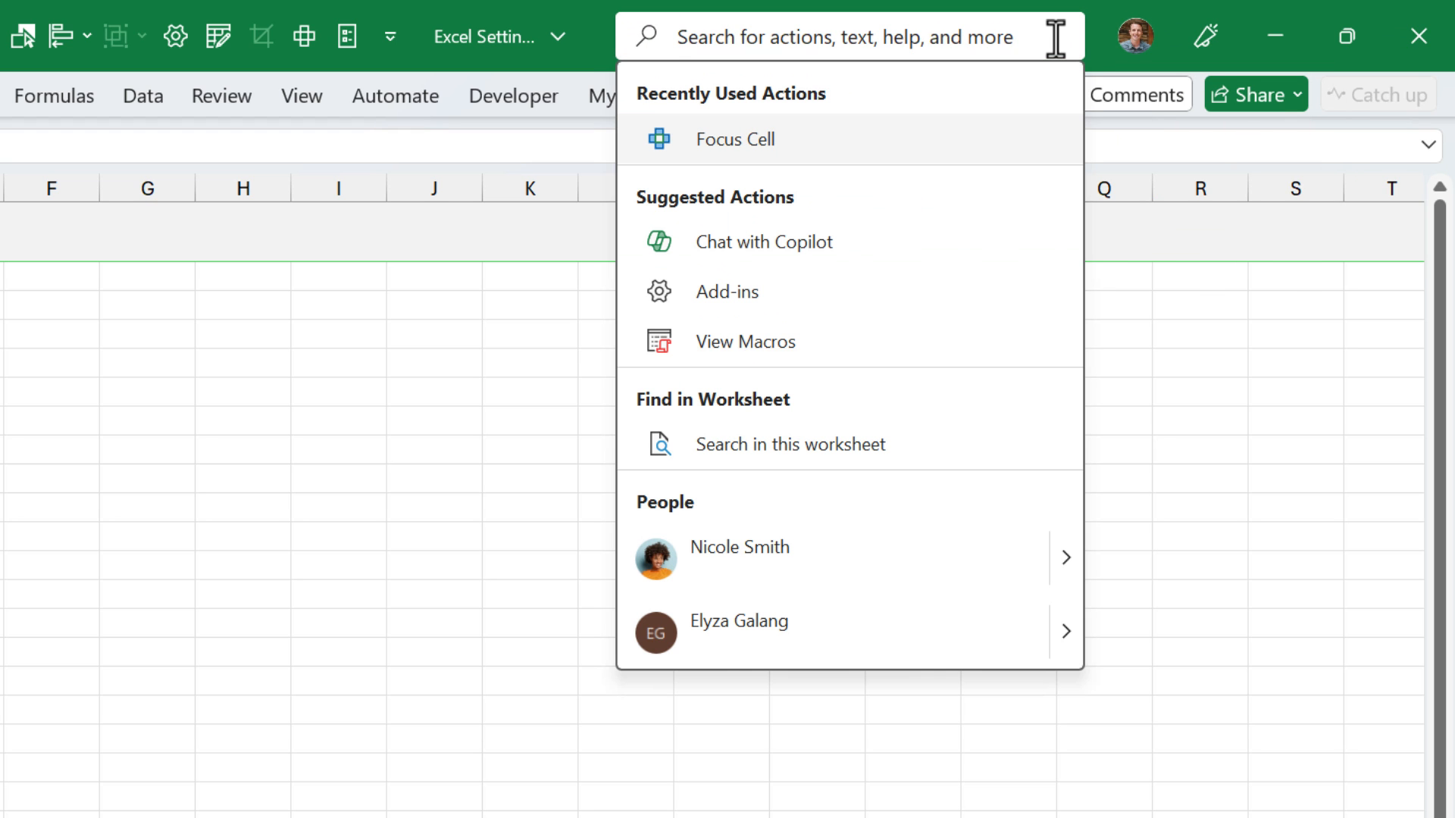
left_click(569, 282)
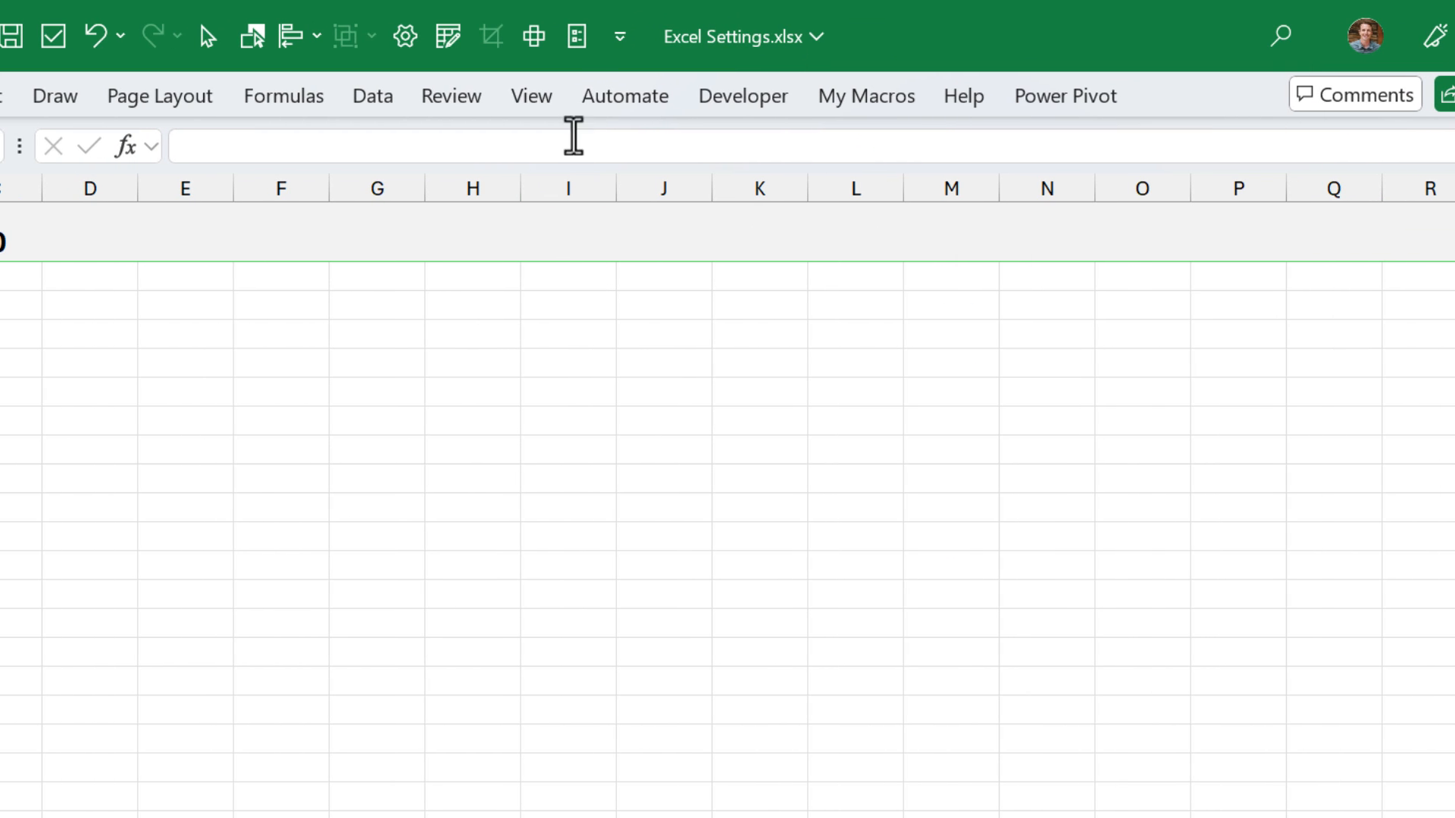
- Examine the General options for new workbooks, covering the number of sheets and the available default font sizes
left_click(564, 37)
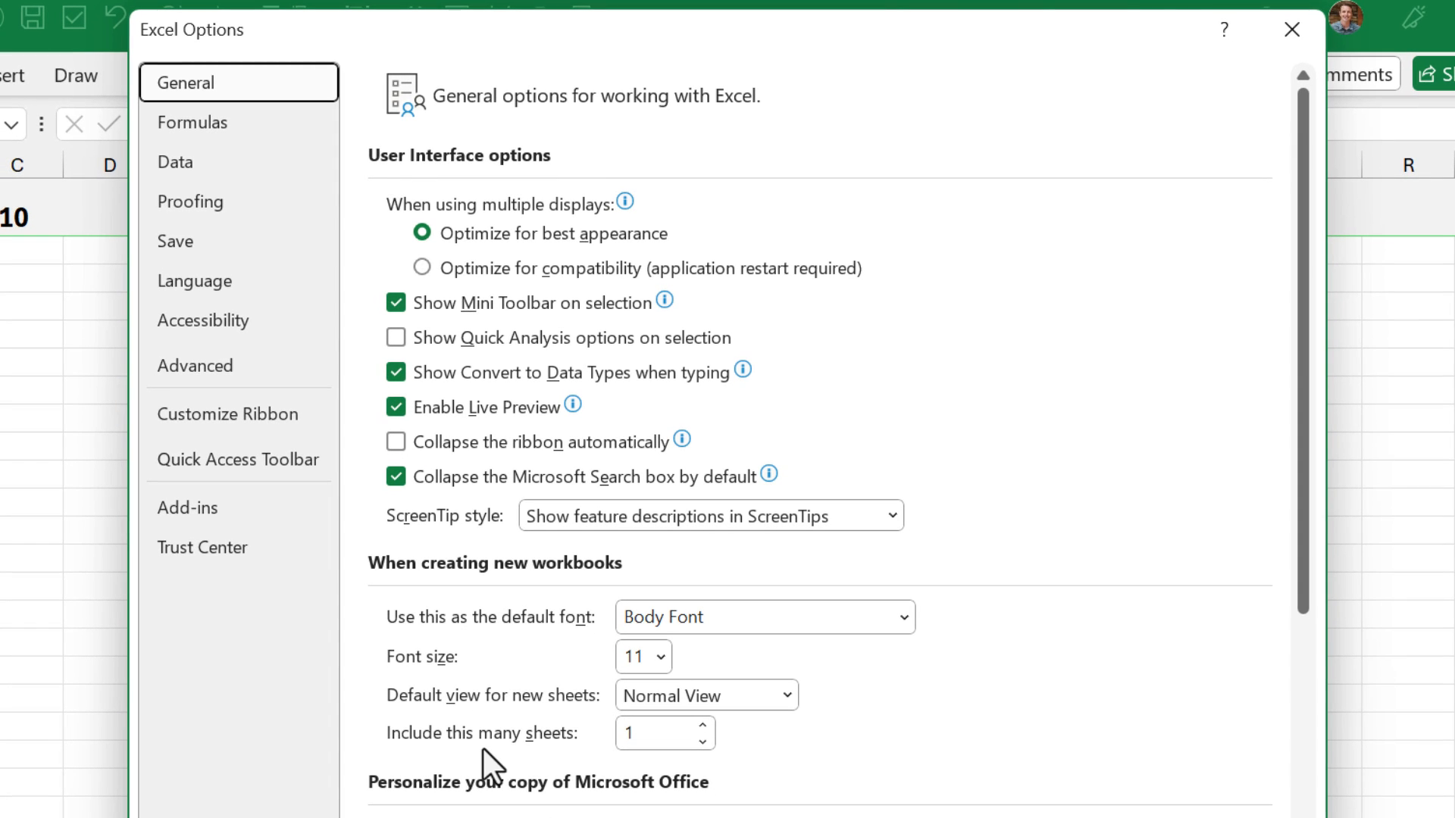
left_click(638, 733)
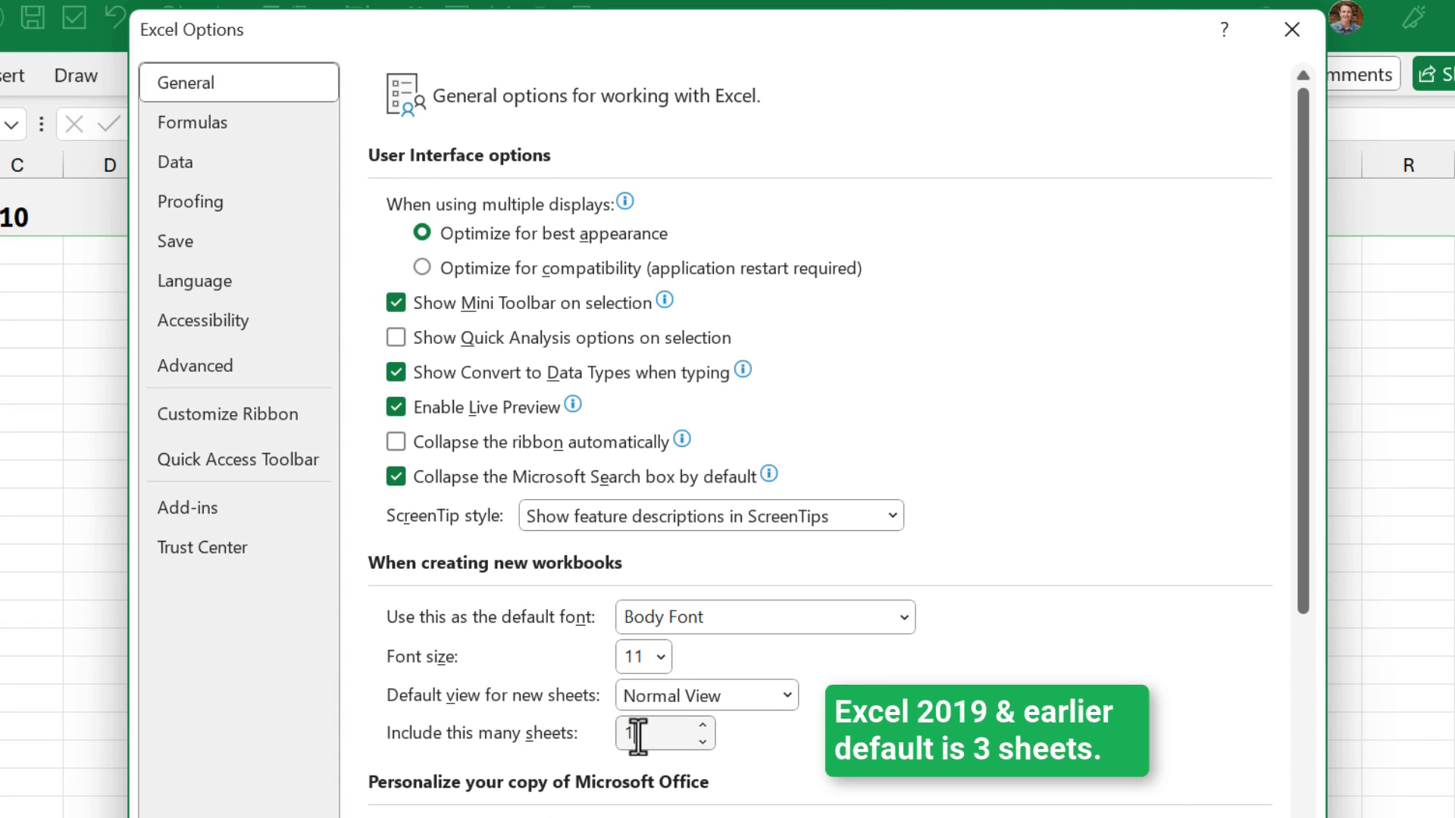
left_click_drag(638, 733, 618, 733)
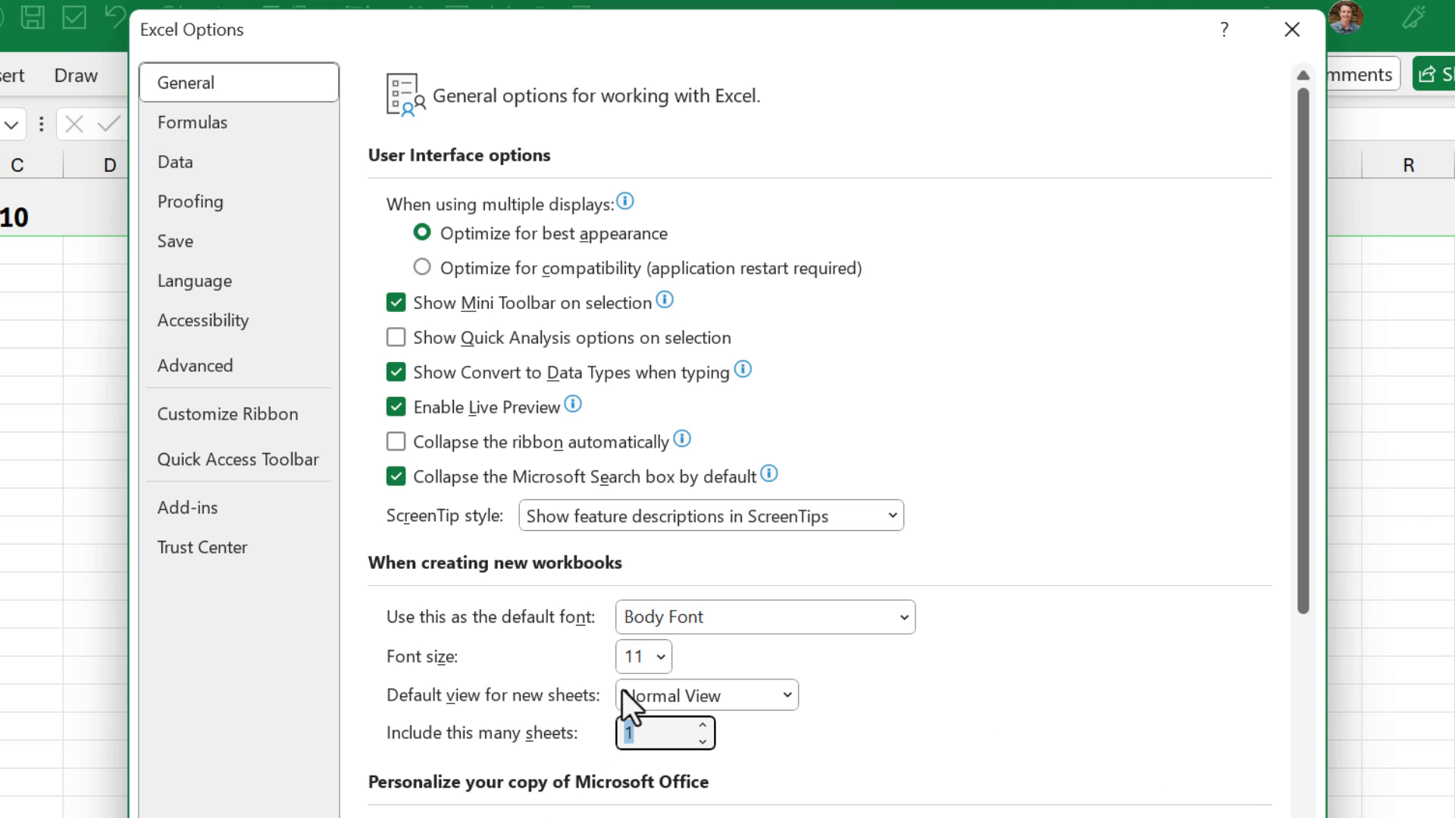
left_click(660, 657)
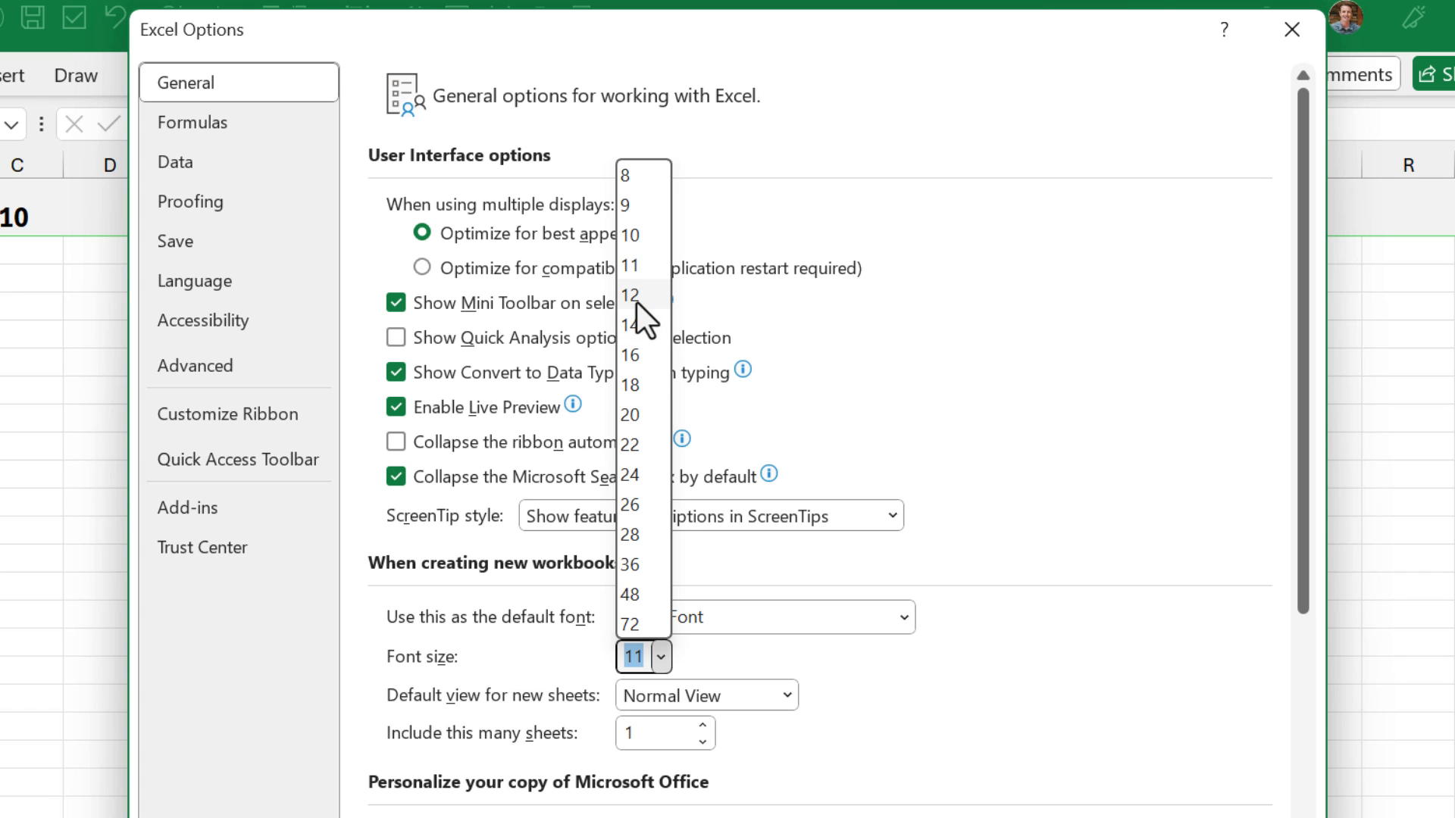
left_click(658, 666)
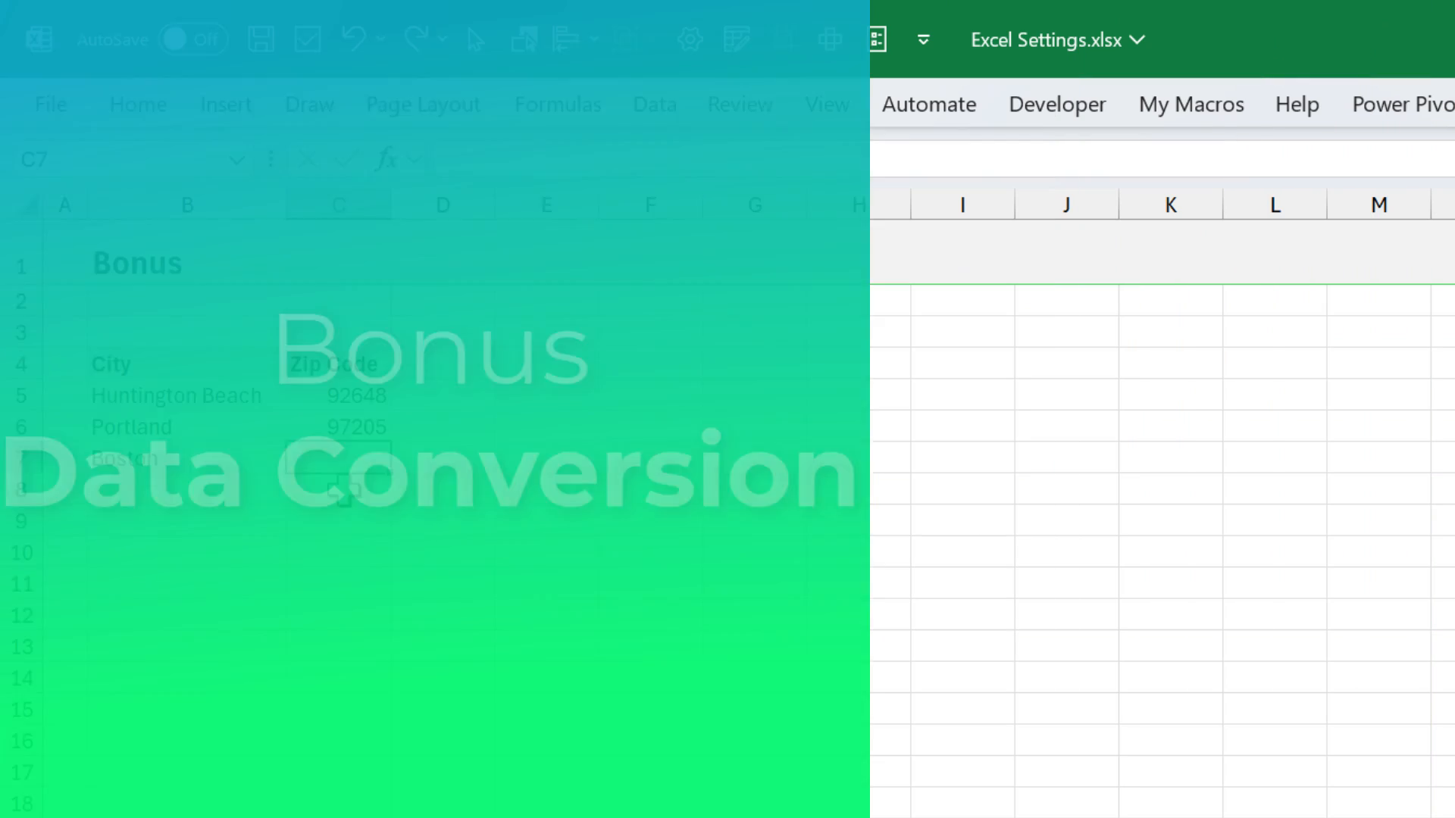
- Try entering 02125 as Boston's zip code in cell C7, and clear the cell again
type("02125")
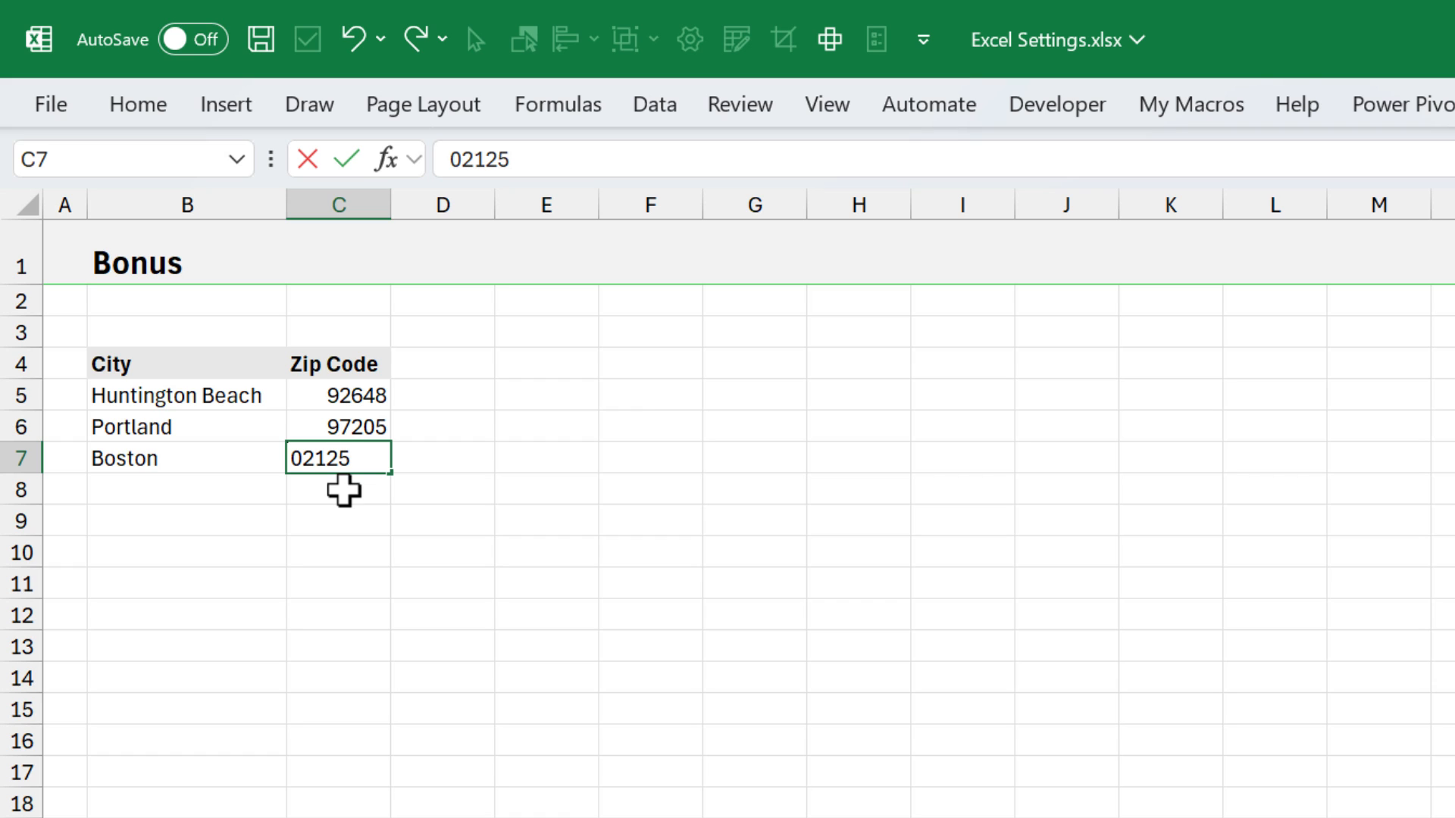
key("Return")
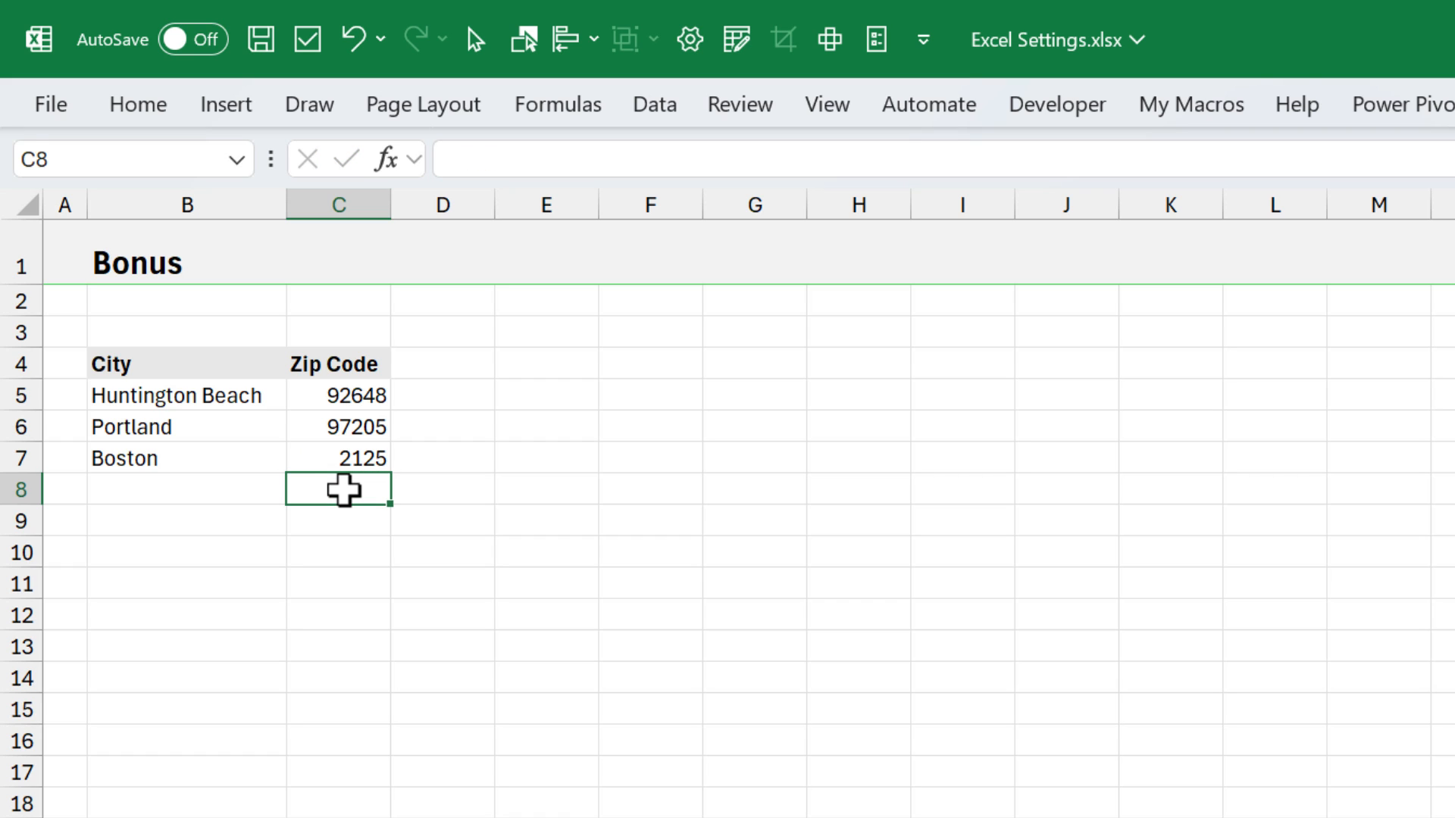
left_click(331, 461)
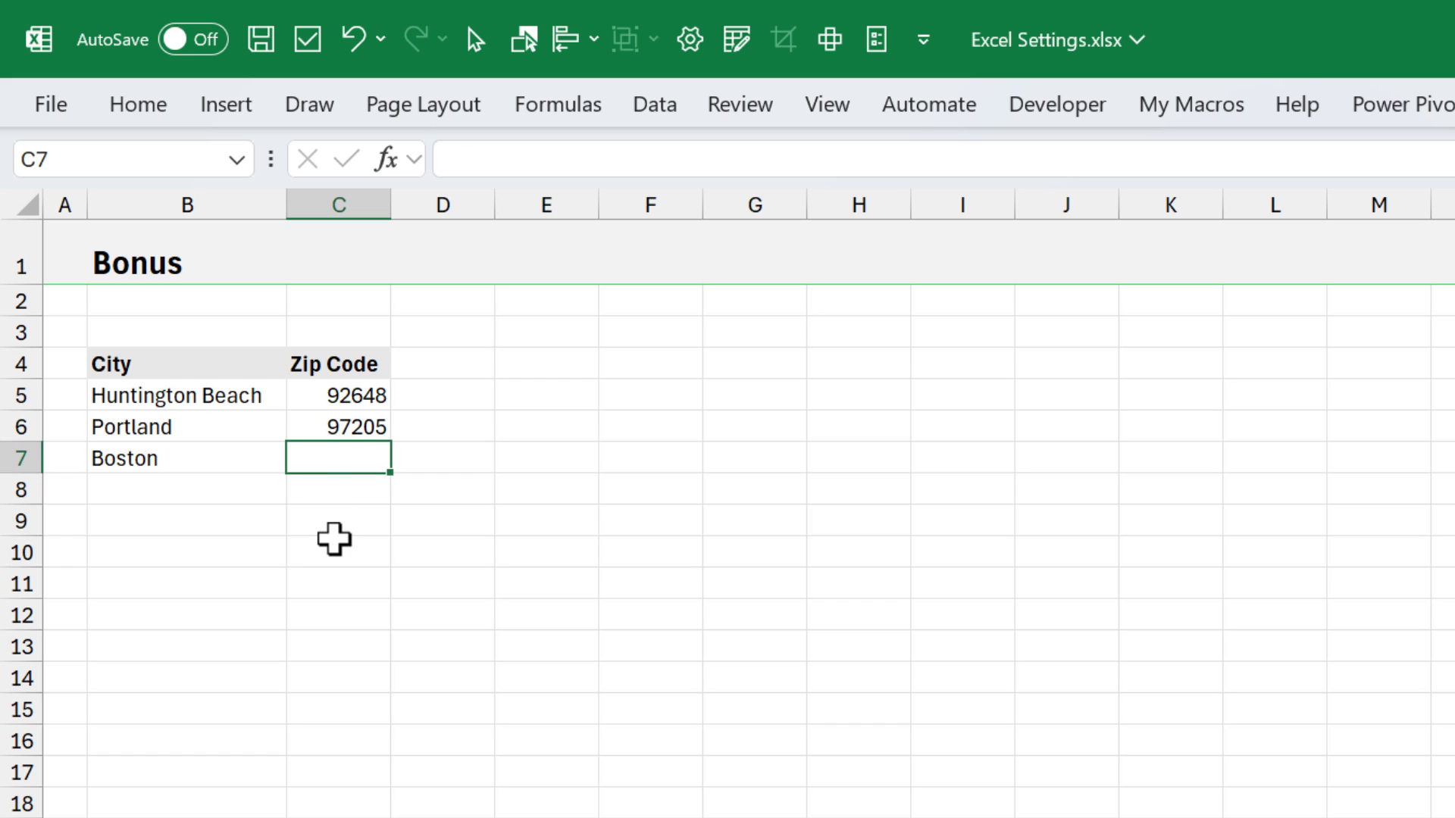
- Enter Boston's zip code in C7 as text with a leading apostrophe, '02125, and delete the entry again
type("'0")
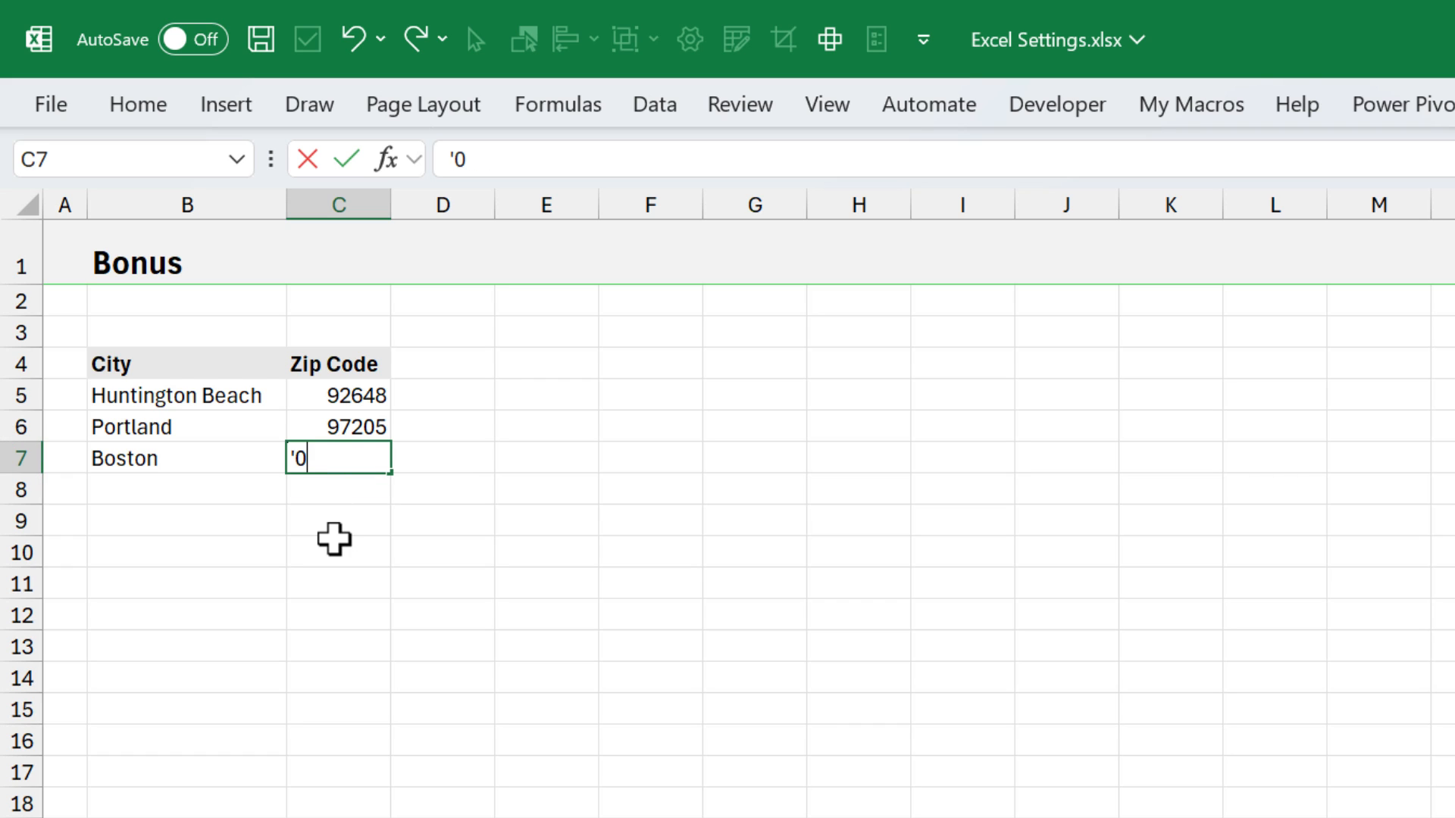
type("2125")
key("Return")
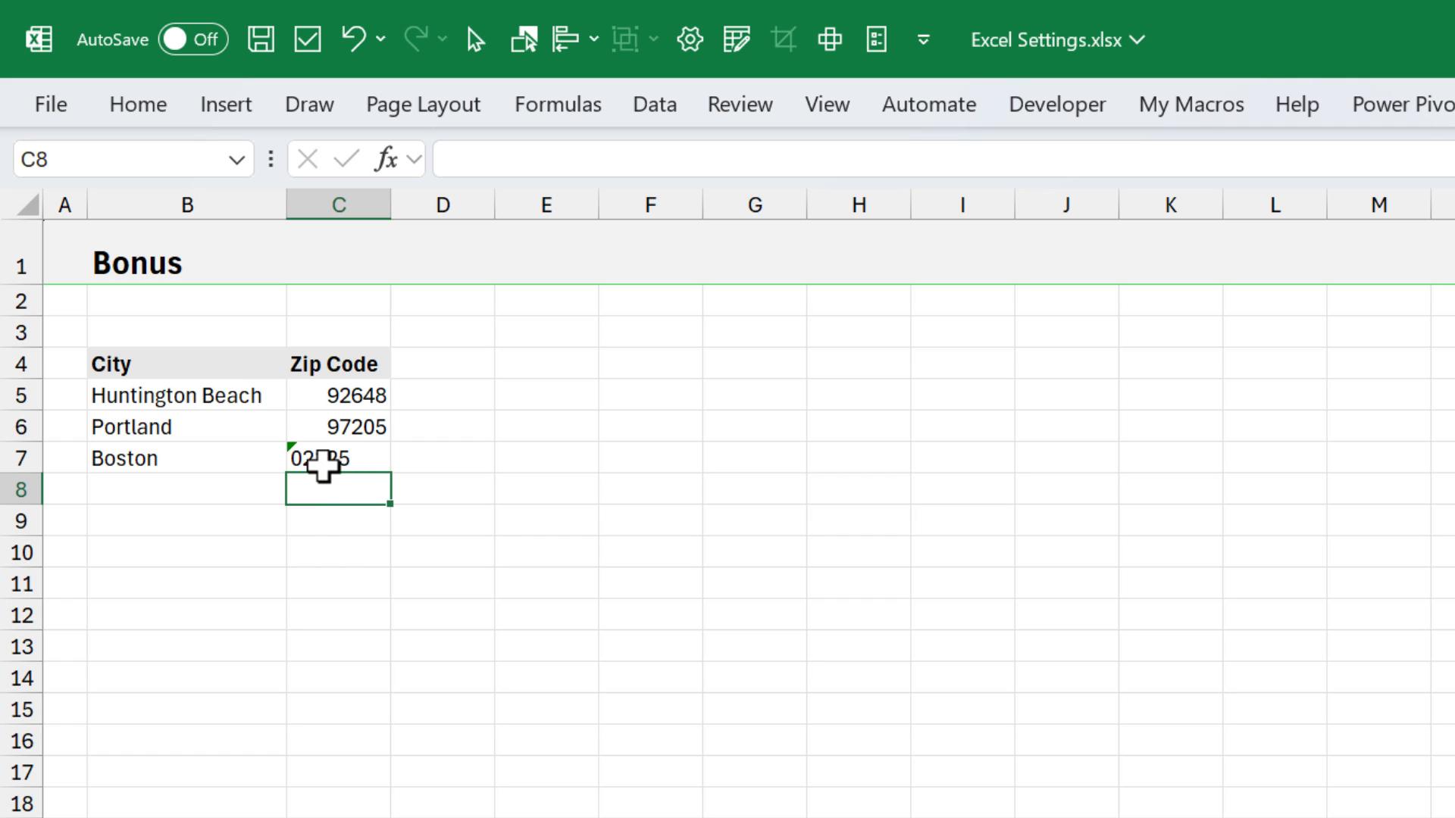
left_click(335, 459)
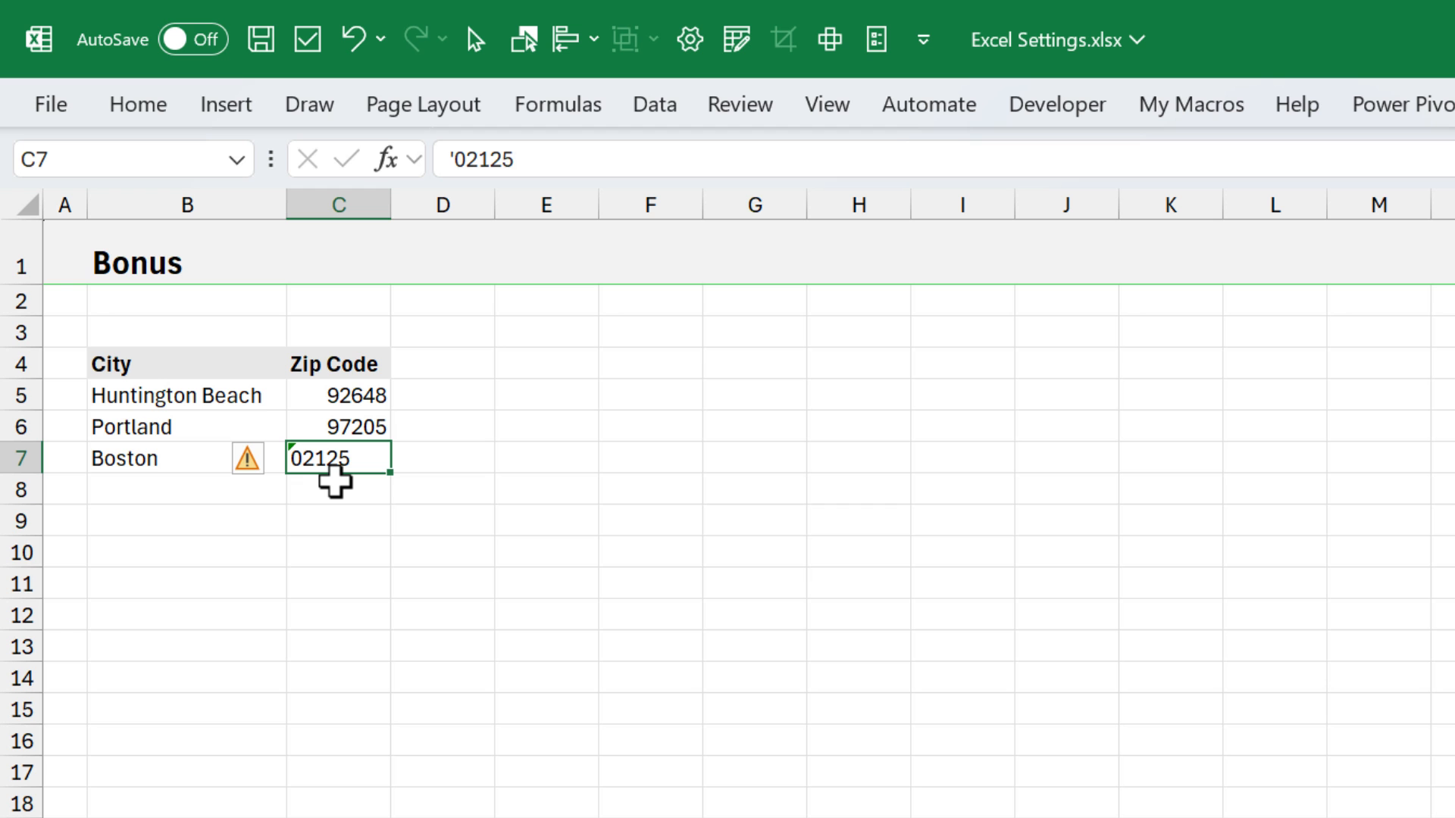
key("Delete")
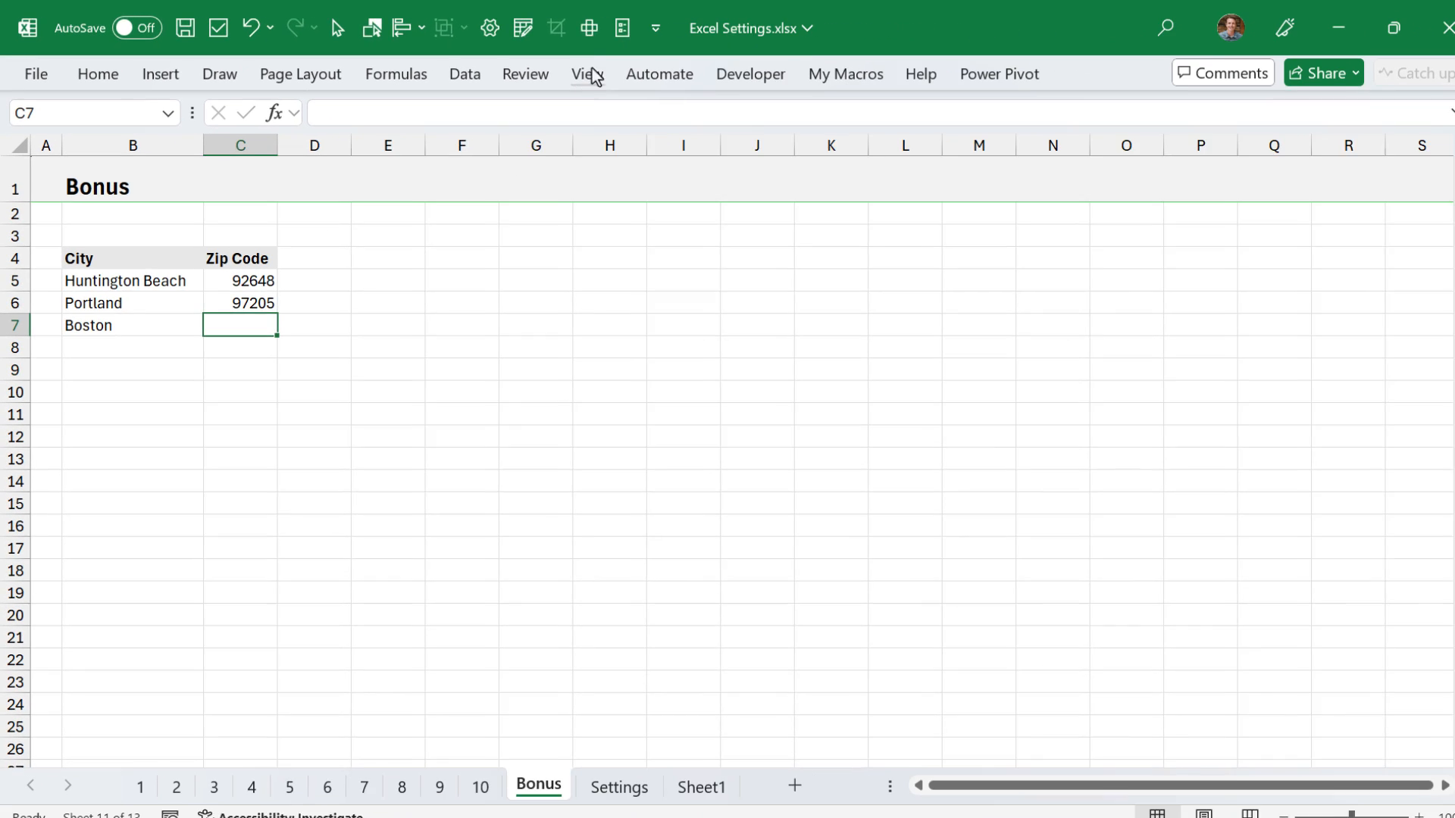
- Turn off Remove leading zeros and convert to a number in the Data options, and enter 02125 as Boston's zip code in C7
left_click(622, 28)
left_click(343, 145)
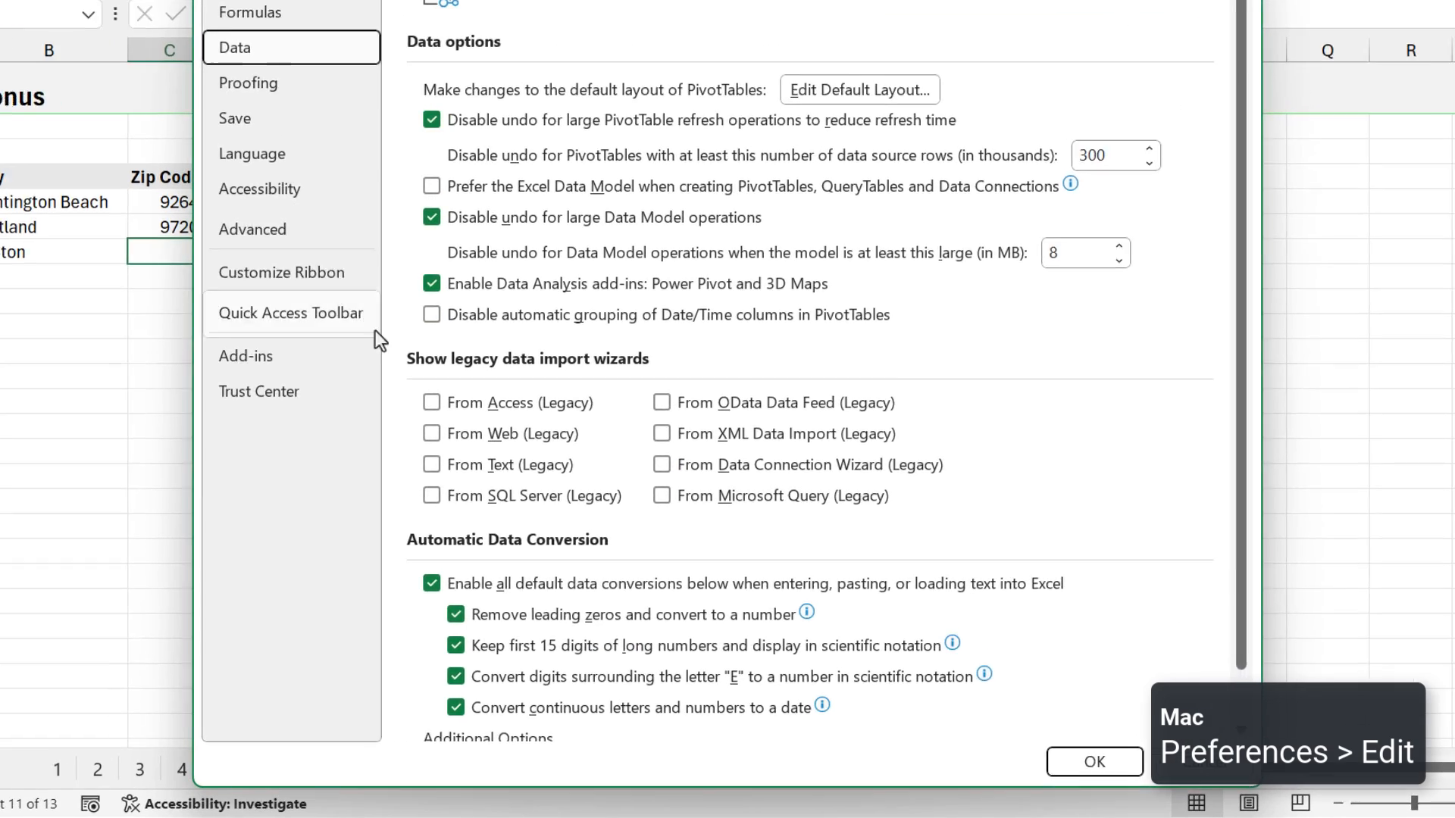
scroll(507, 485, "down", 2)
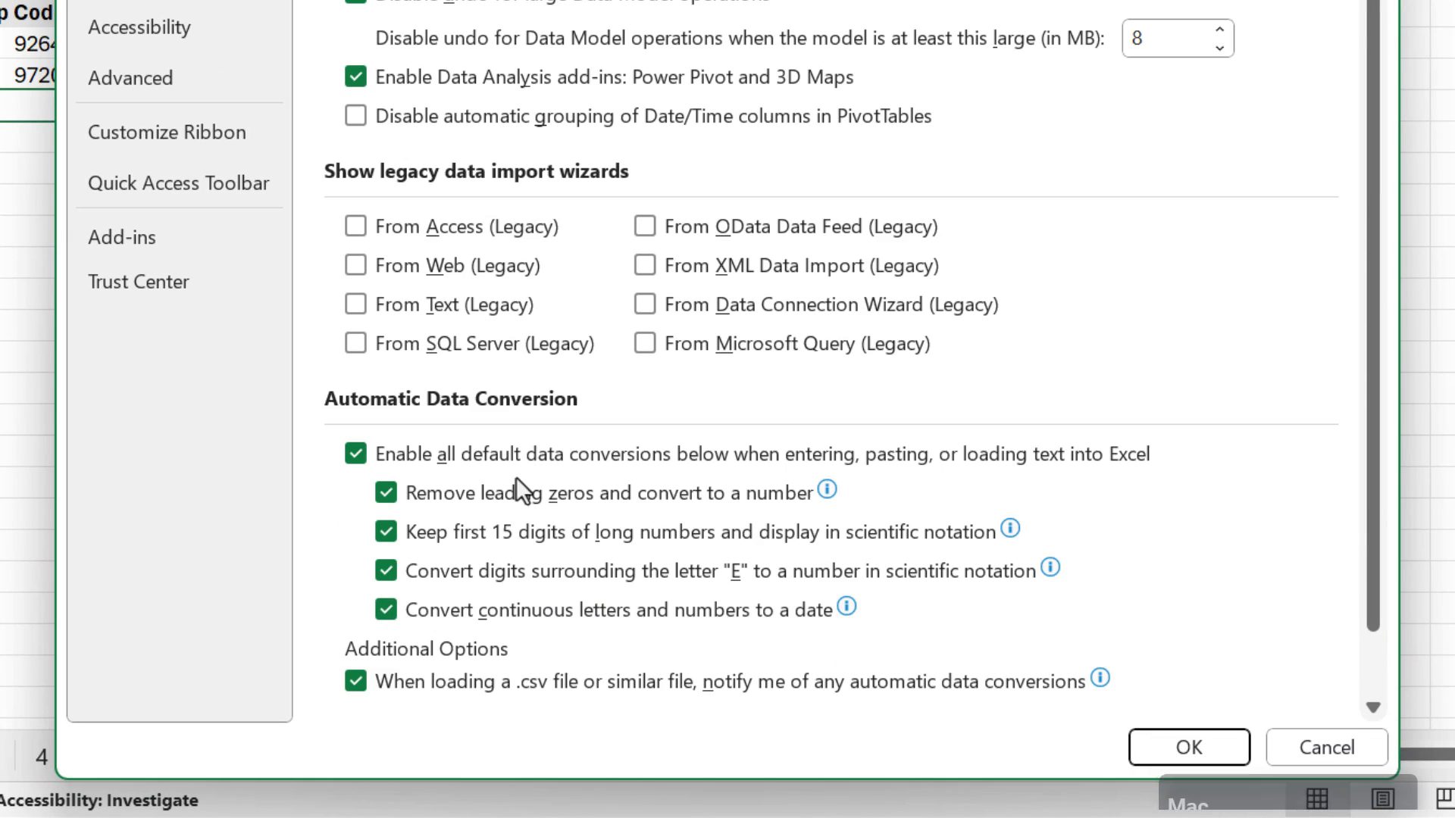
mouse_move(421, 501)
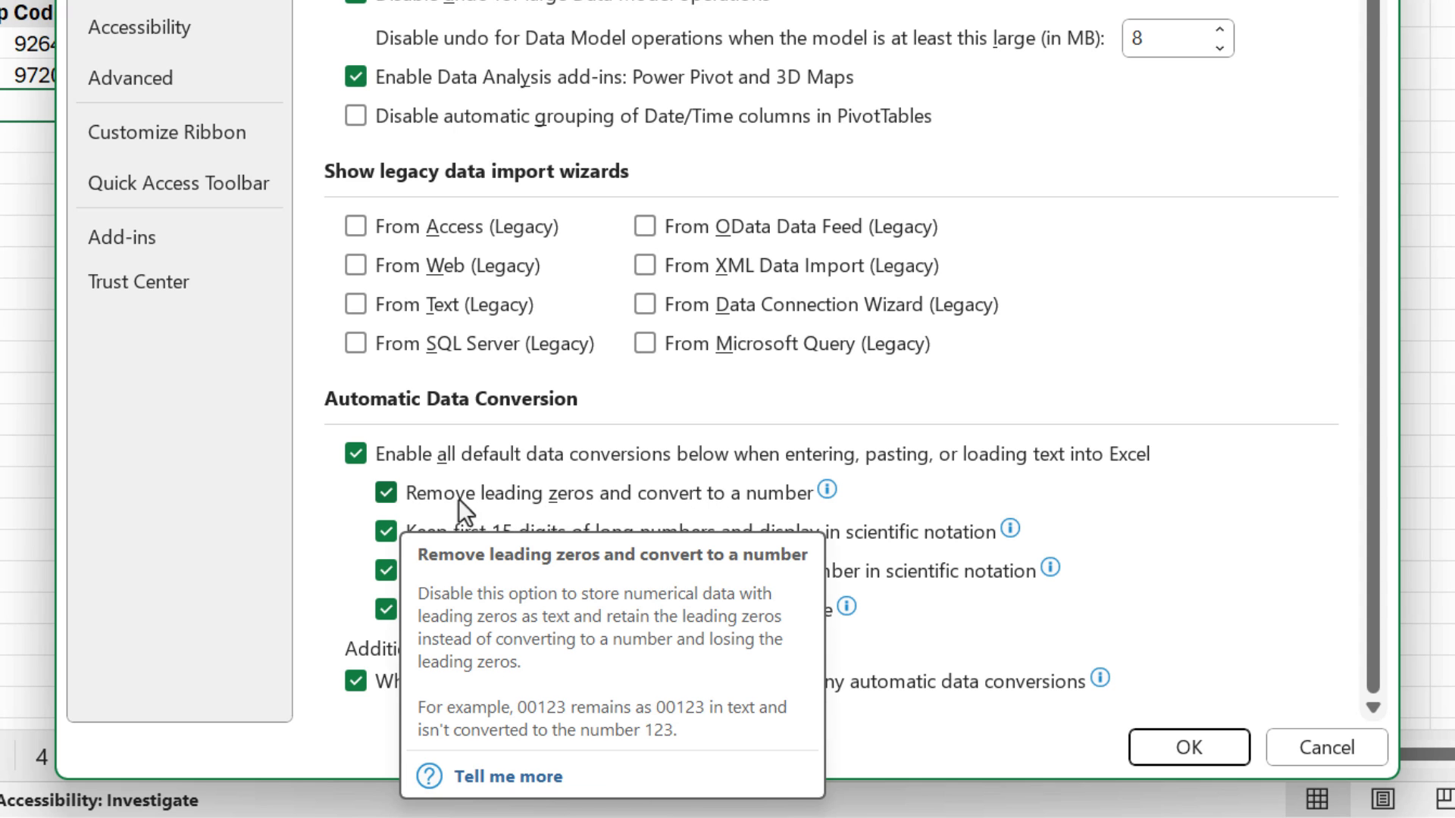
left_click(387, 492)
left_click(1194, 750)
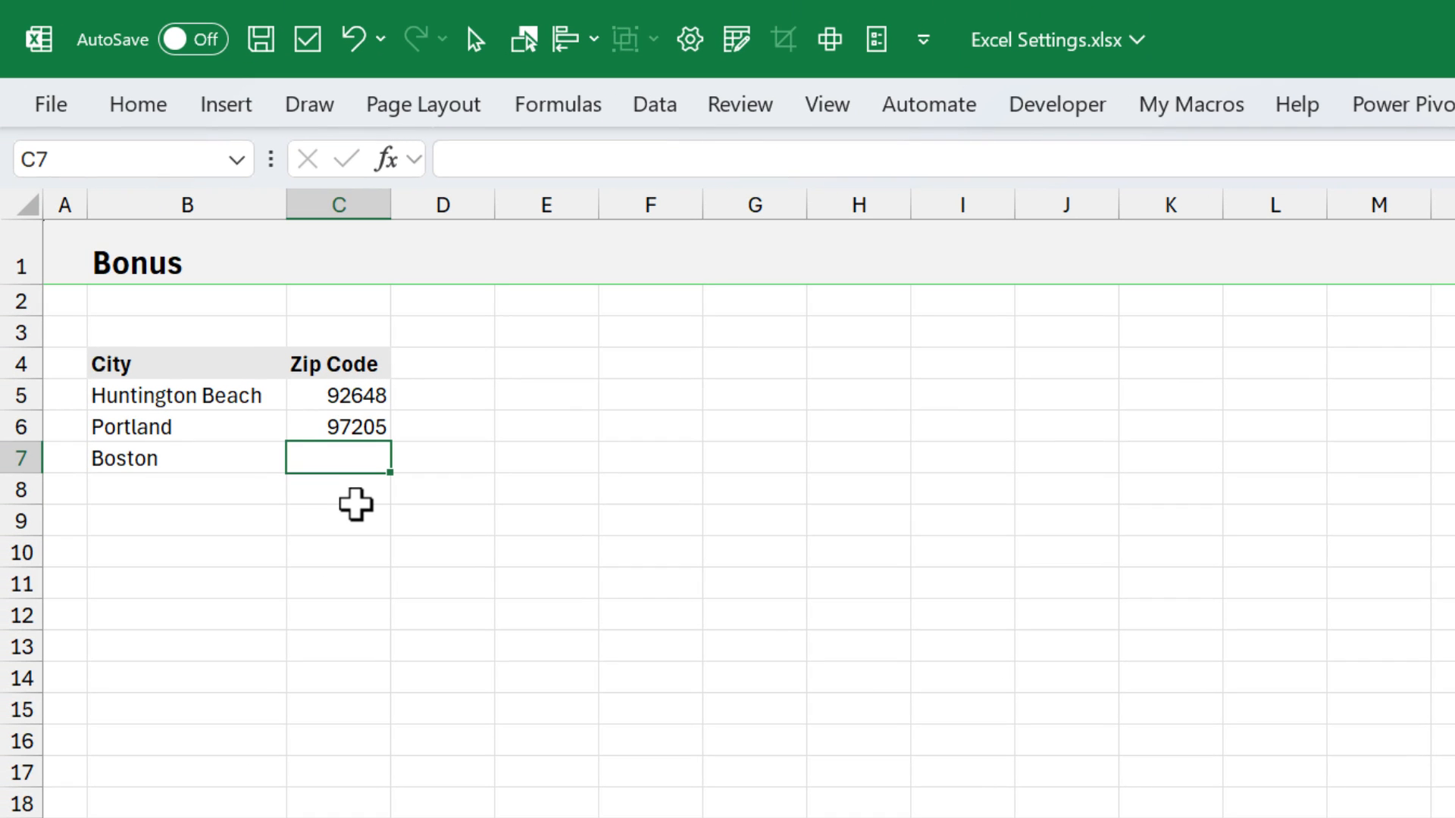
type("02125")
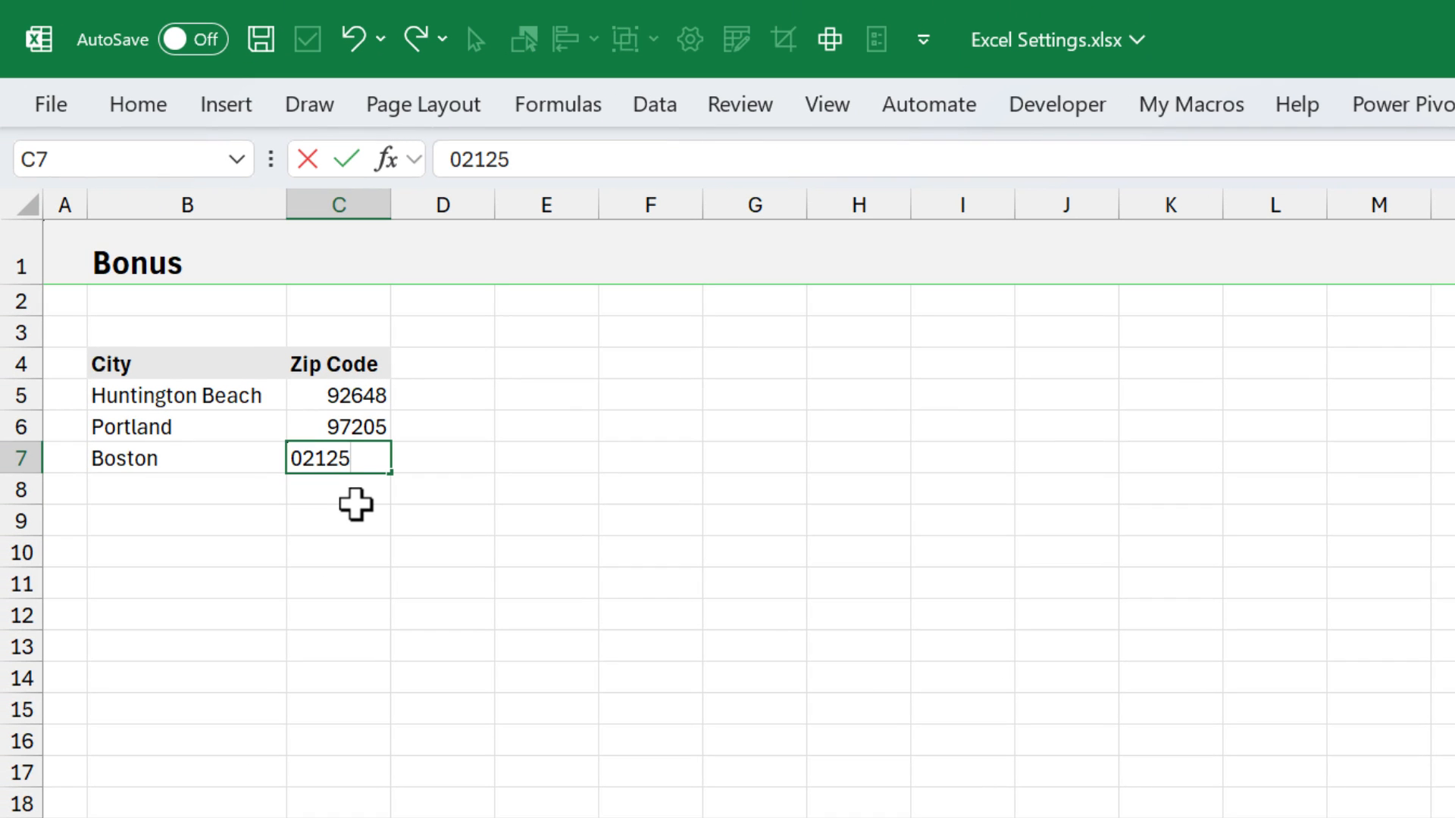
key("Return")
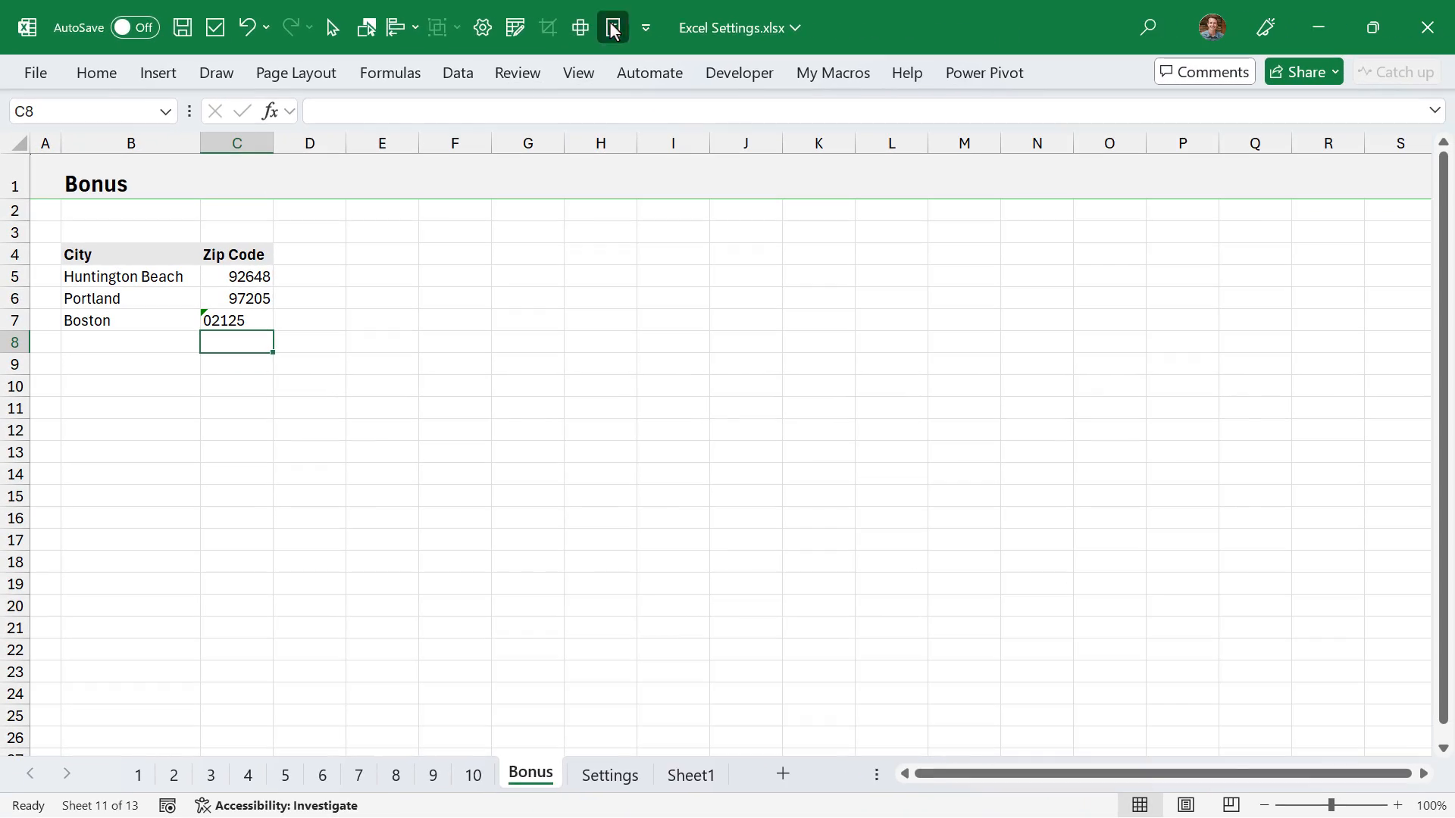
- Review the remaining Automatic Data Conversion options, including the notification about conversions when loading a .csv file
left_click(612, 29)
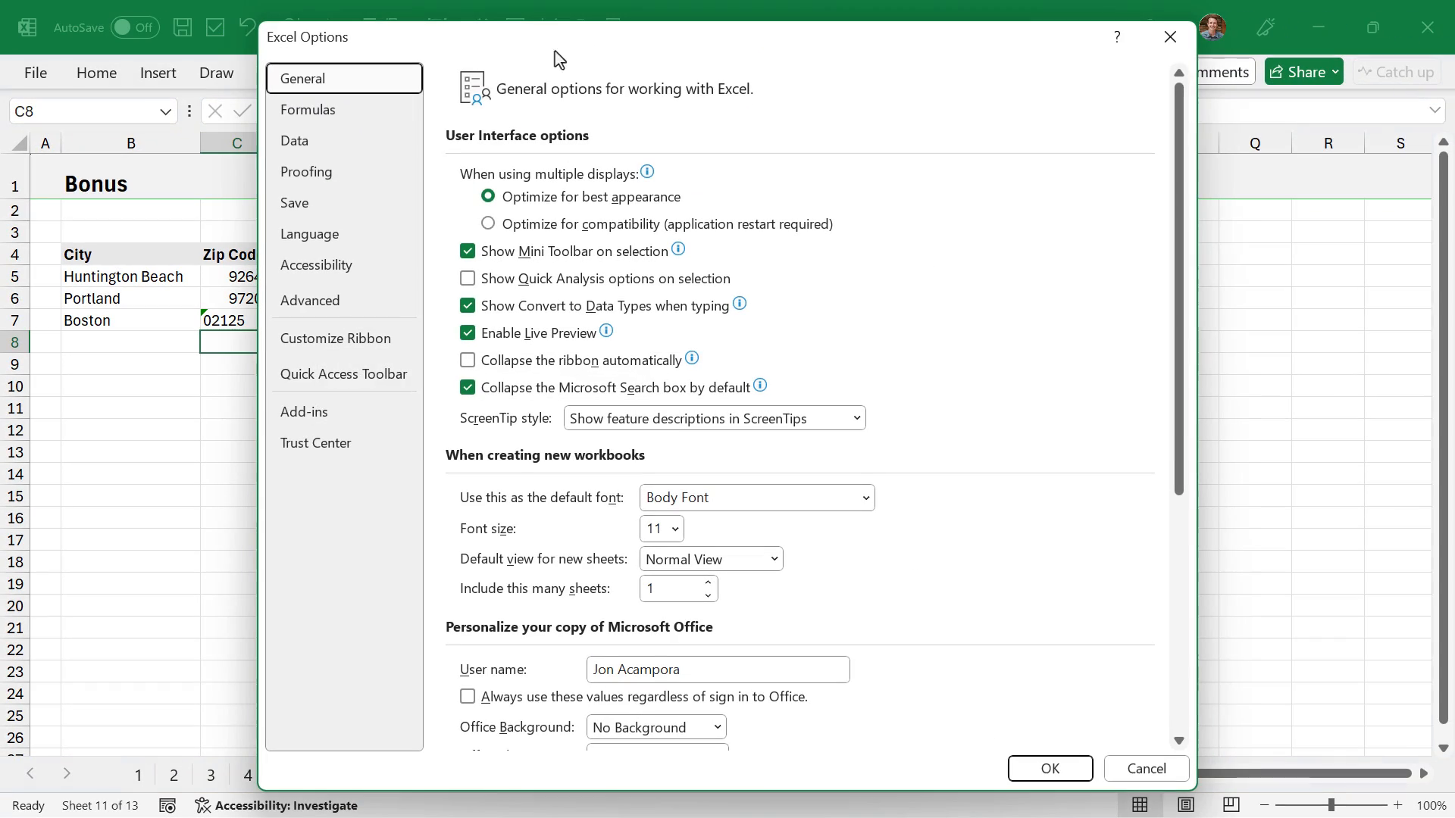
left_click(311, 140)
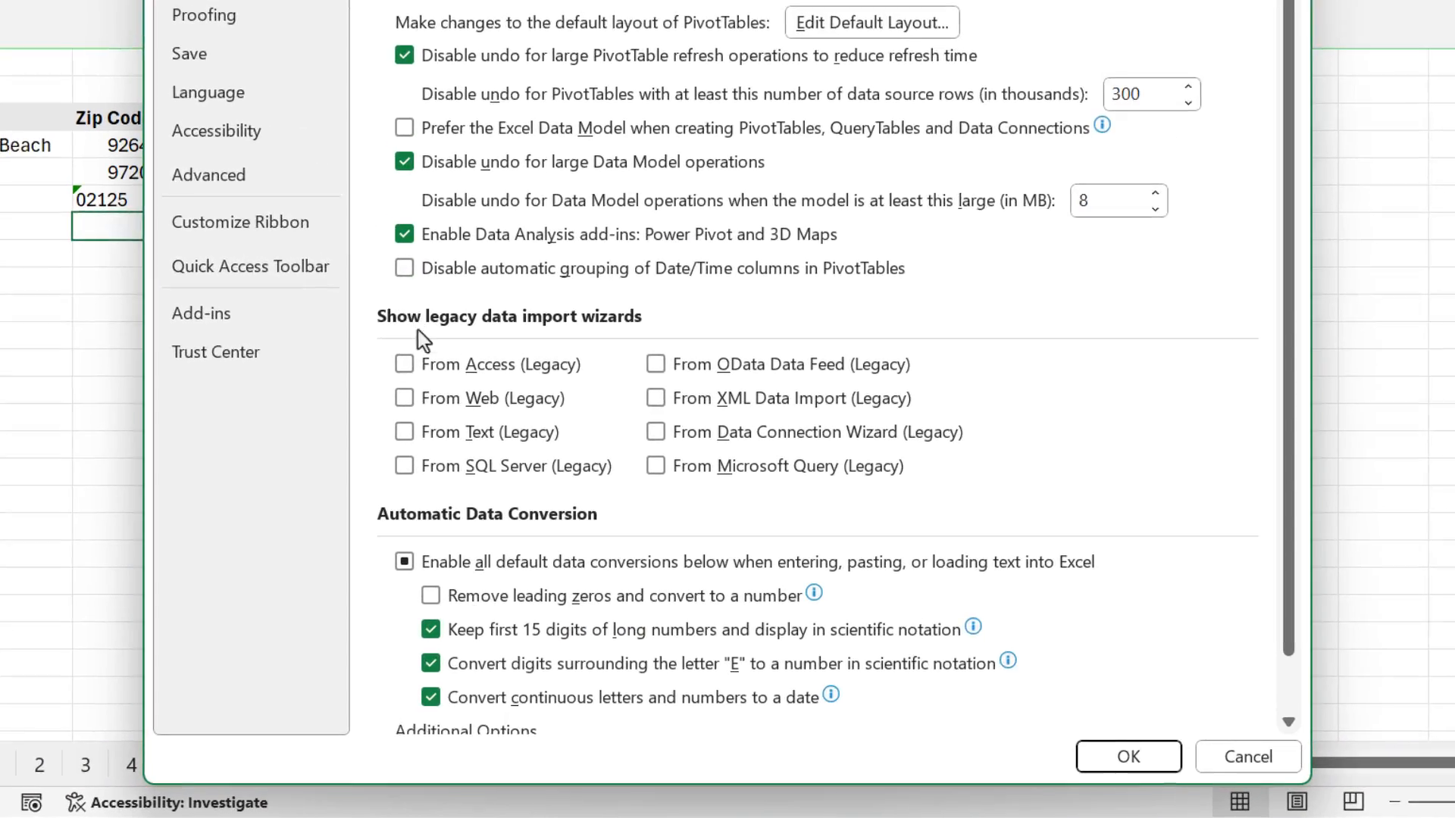
scroll(447, 379, "down", 2)
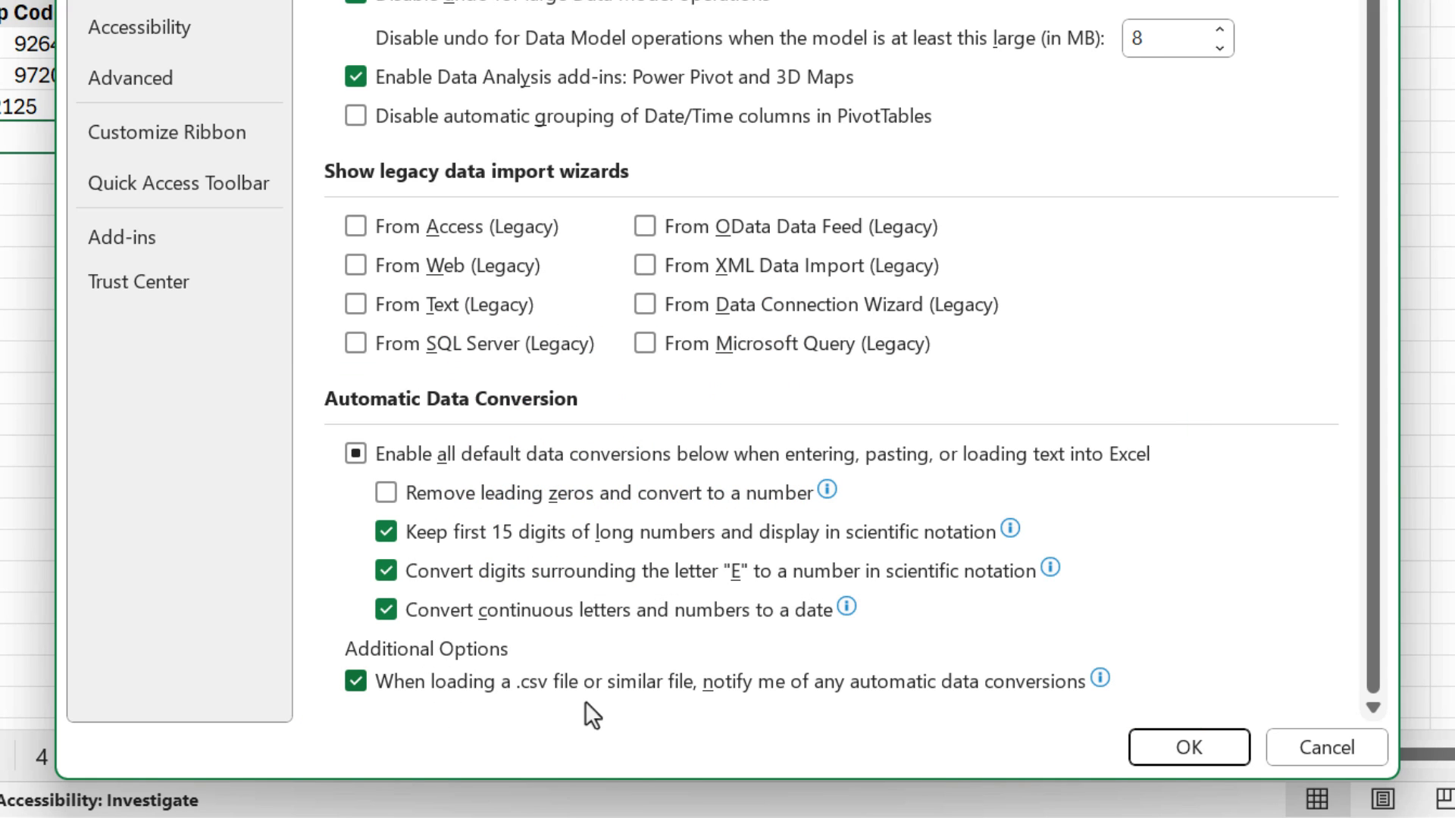
mouse_move(585, 702)
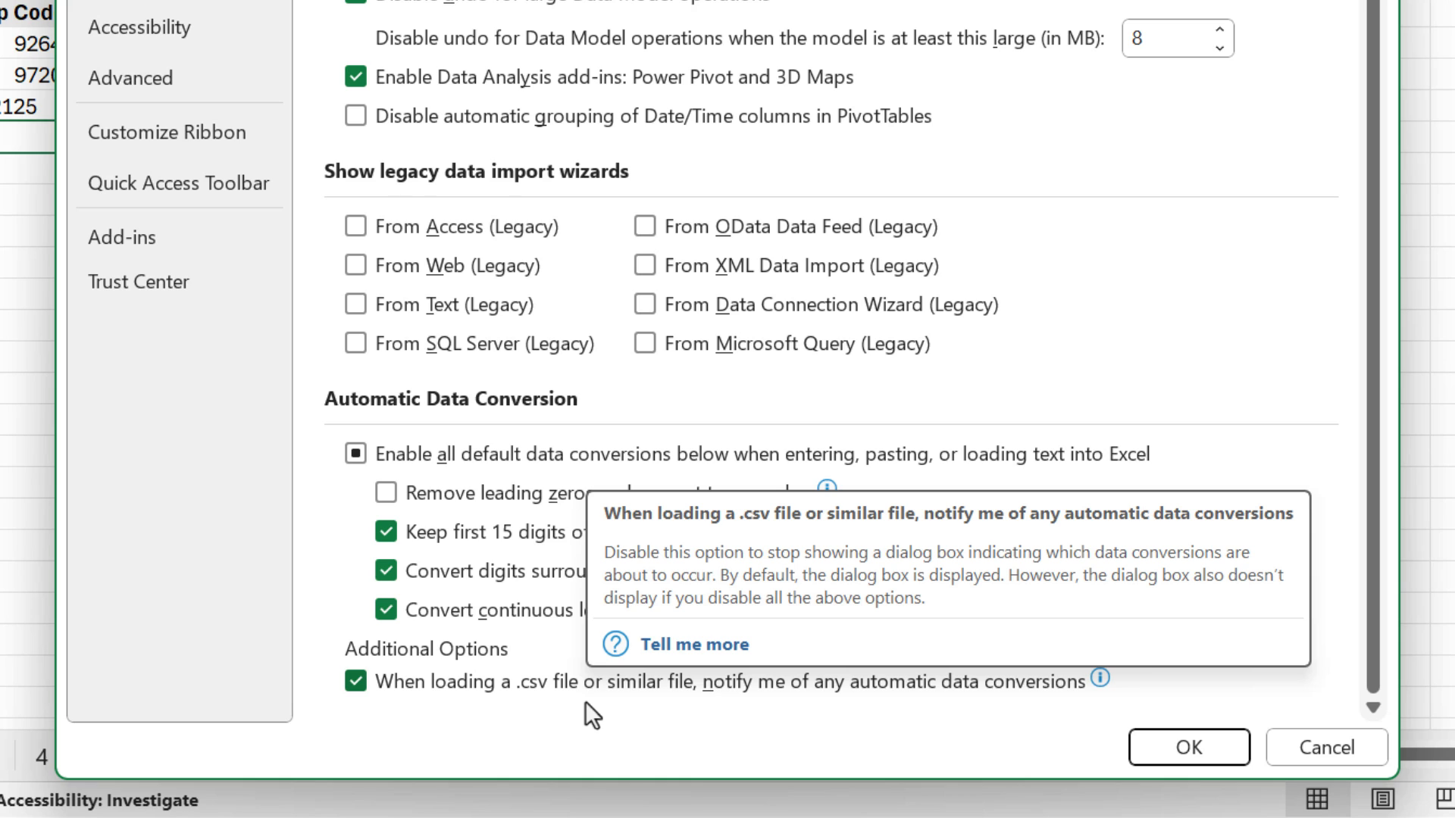